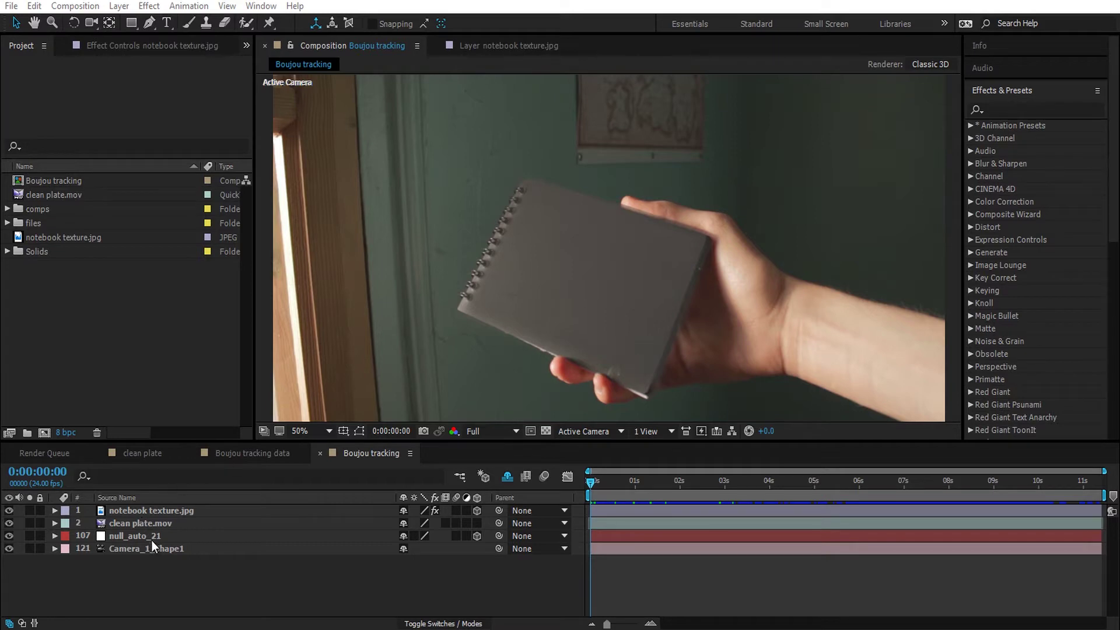
Delete Mask 1 and Mask 2 from notebook texture.jpg, leaving only Mask 3.
left_click(194, 510)
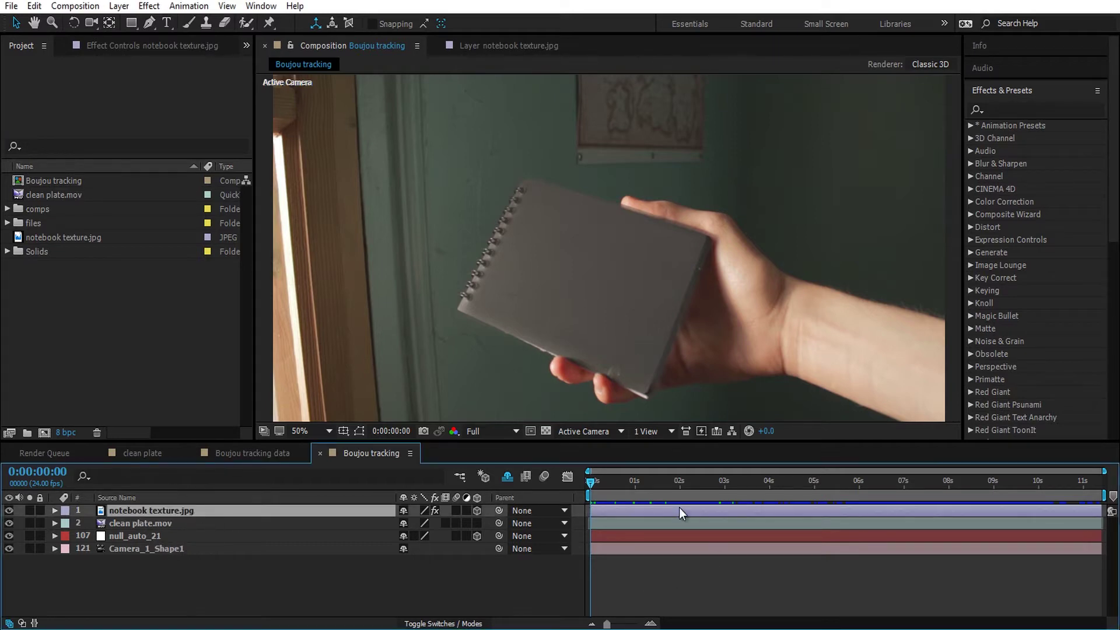
mouse_move(597, 484)
left_mouse_down()
mouse_move(765, 481)
mouse_move(599, 485)
left_mouse_up()
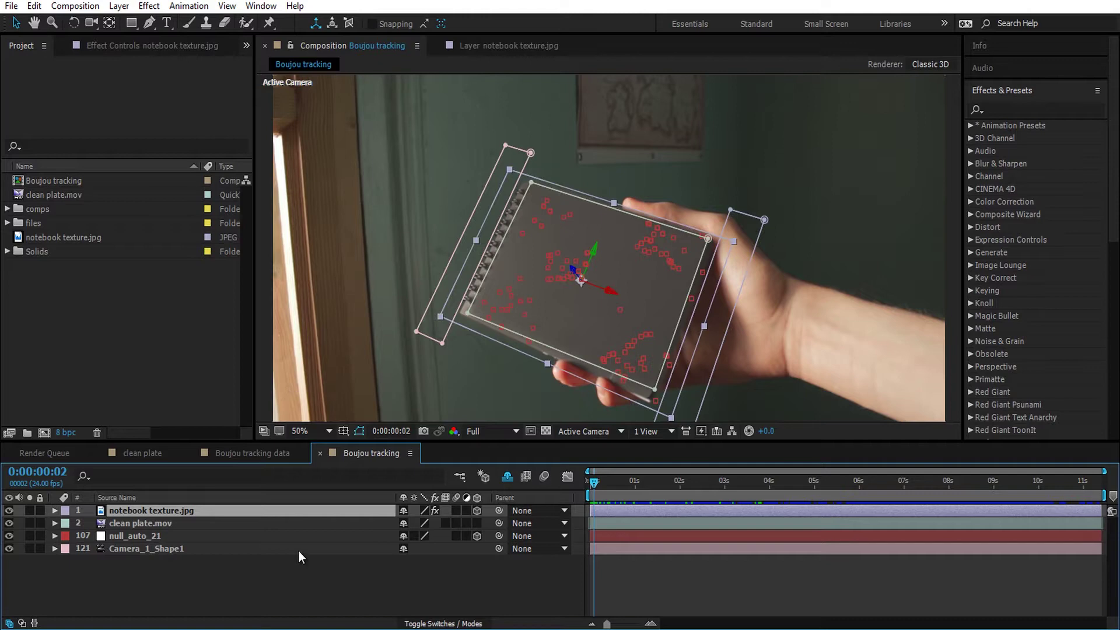
key("m")
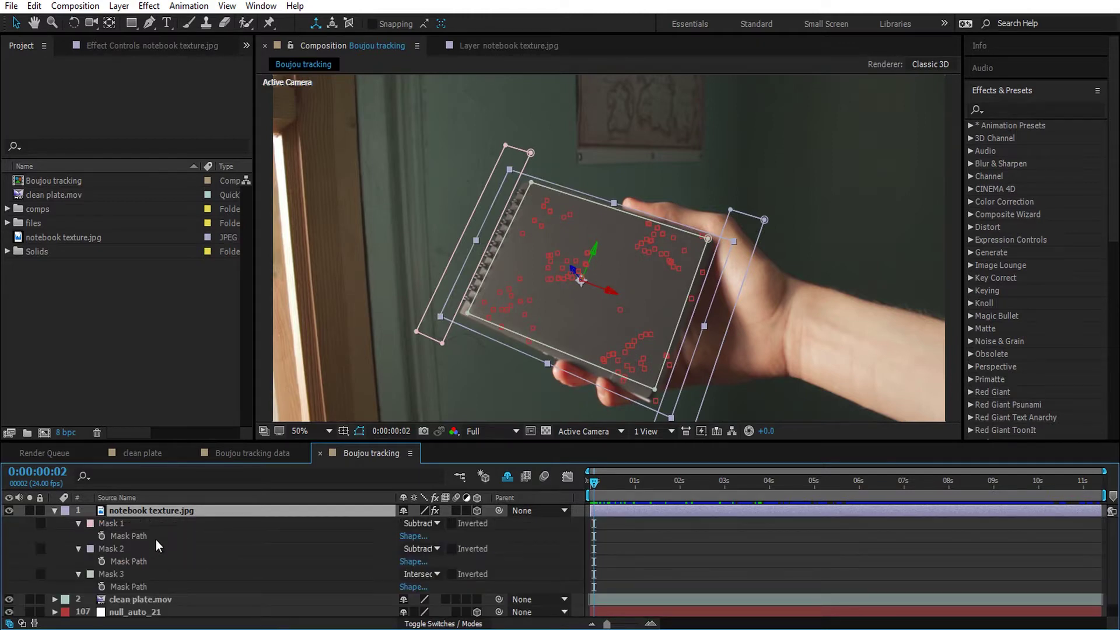
left_click(146, 574)
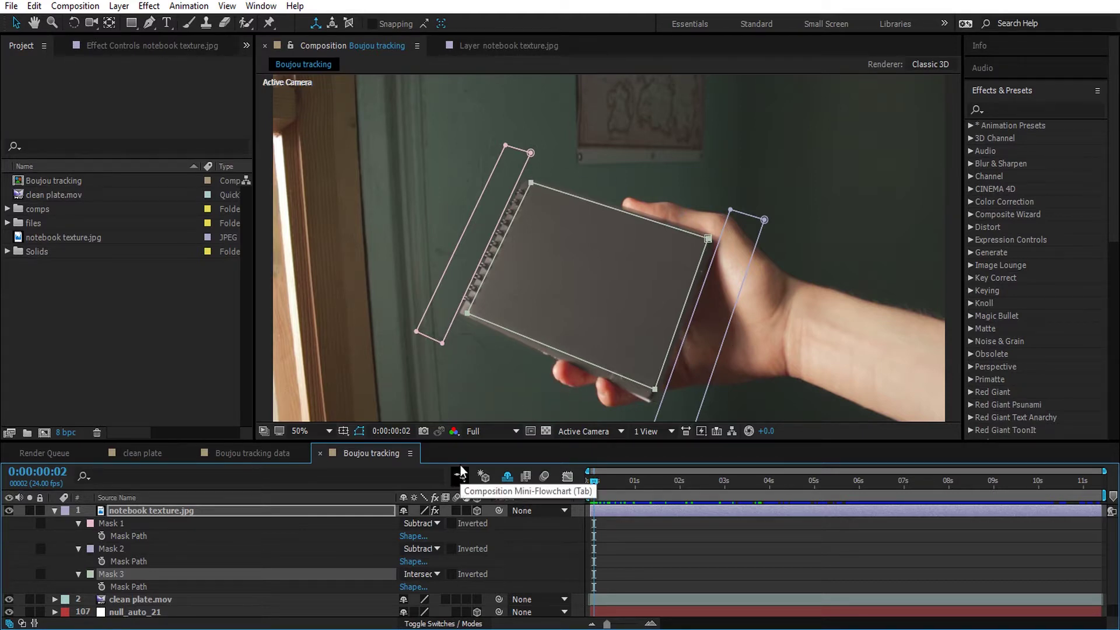
left_click(136, 528)
left_click(137, 550, "shift")
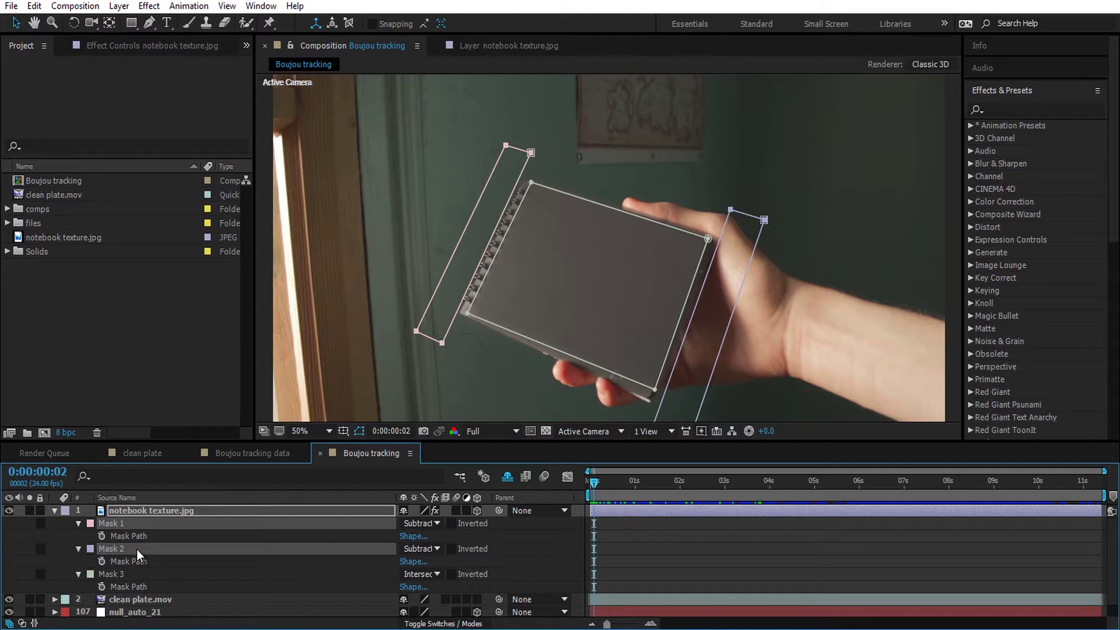
key("Delete")
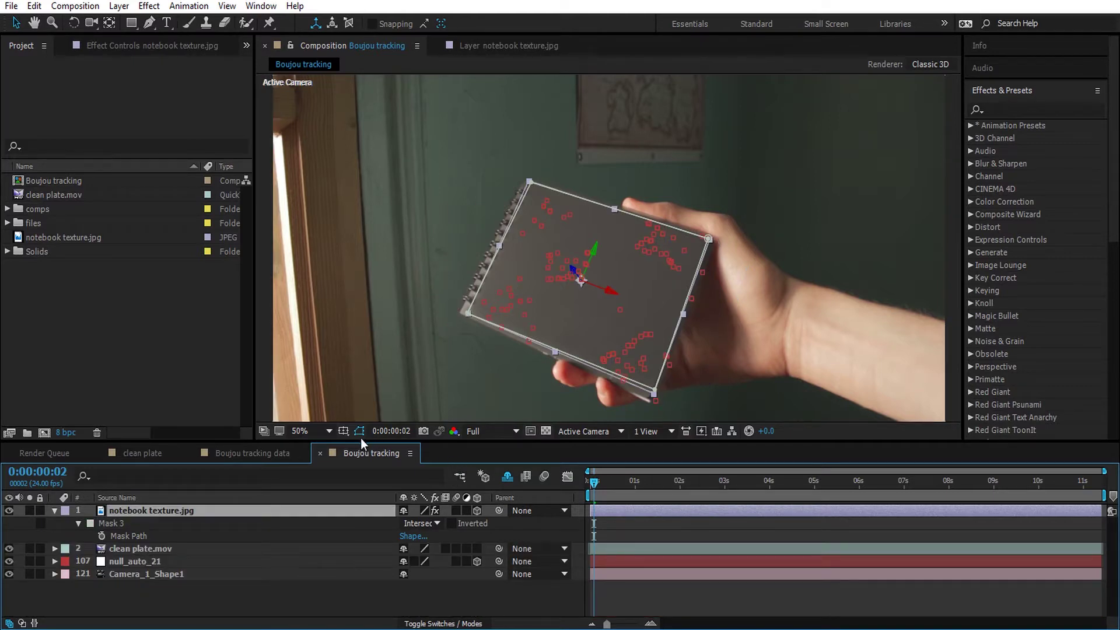
Show notebook texture.jpg's keyframed Effect Opacity and its Hue/Saturation settings.
left_click(357, 432)
left_click(357, 432)
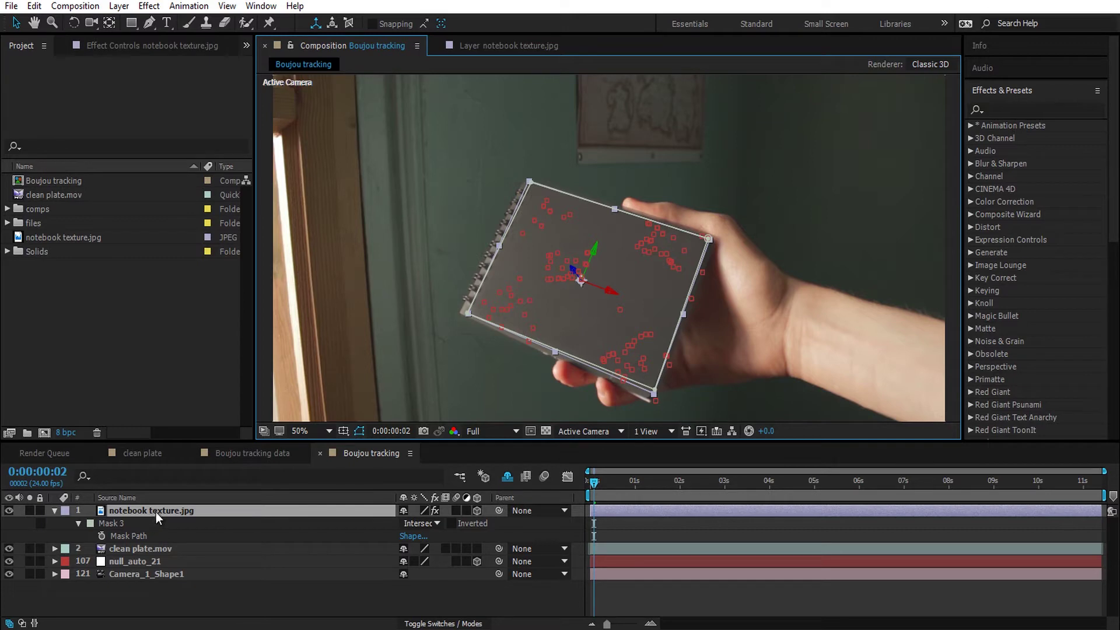
key("u")
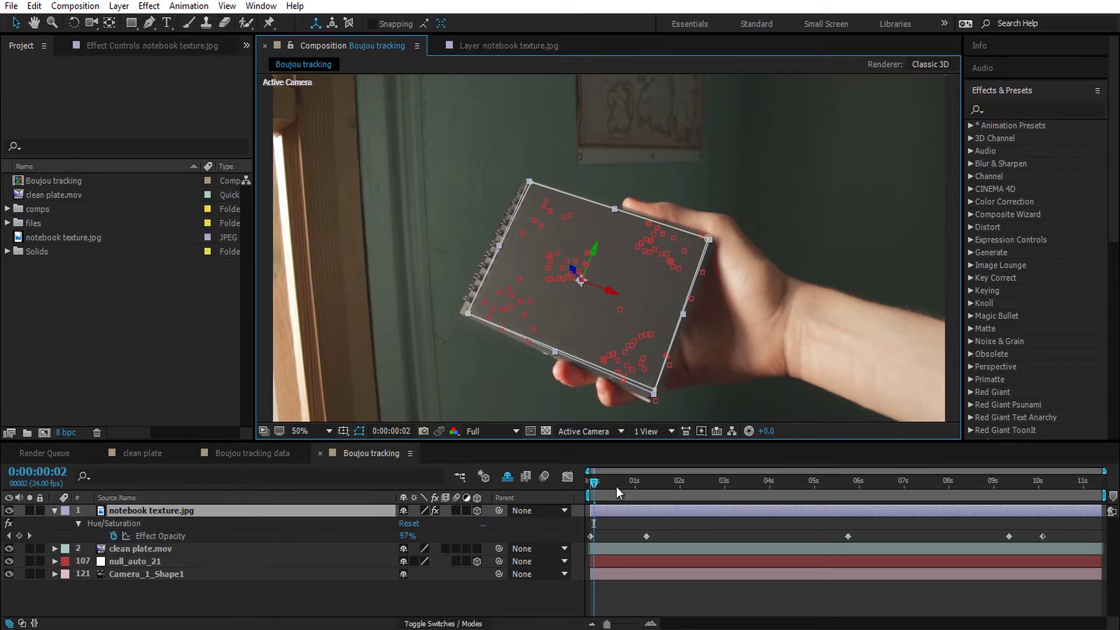
left_click(151, 46)
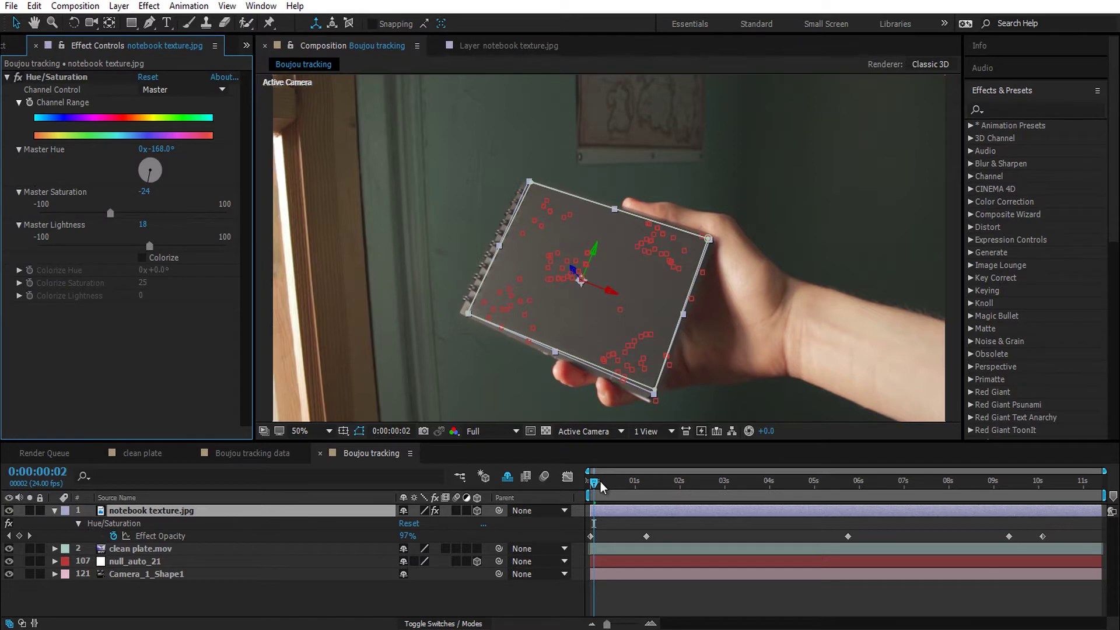
Play through the tracked shot and park the playhead at 0:00:08:19.
left_click_drag(601, 486, 821, 505)
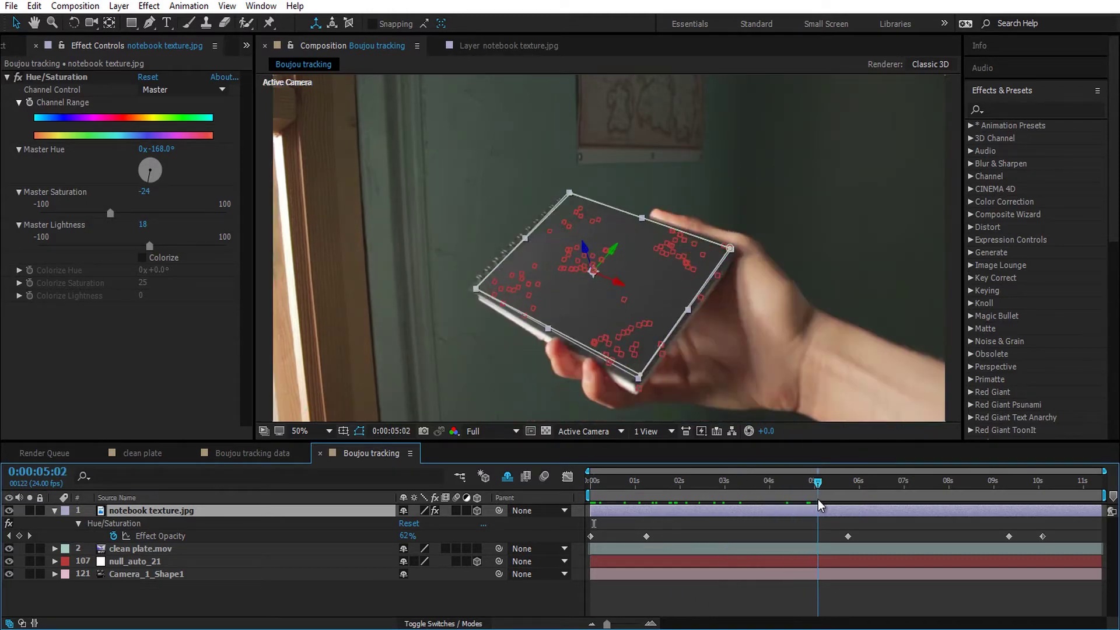
key("space")
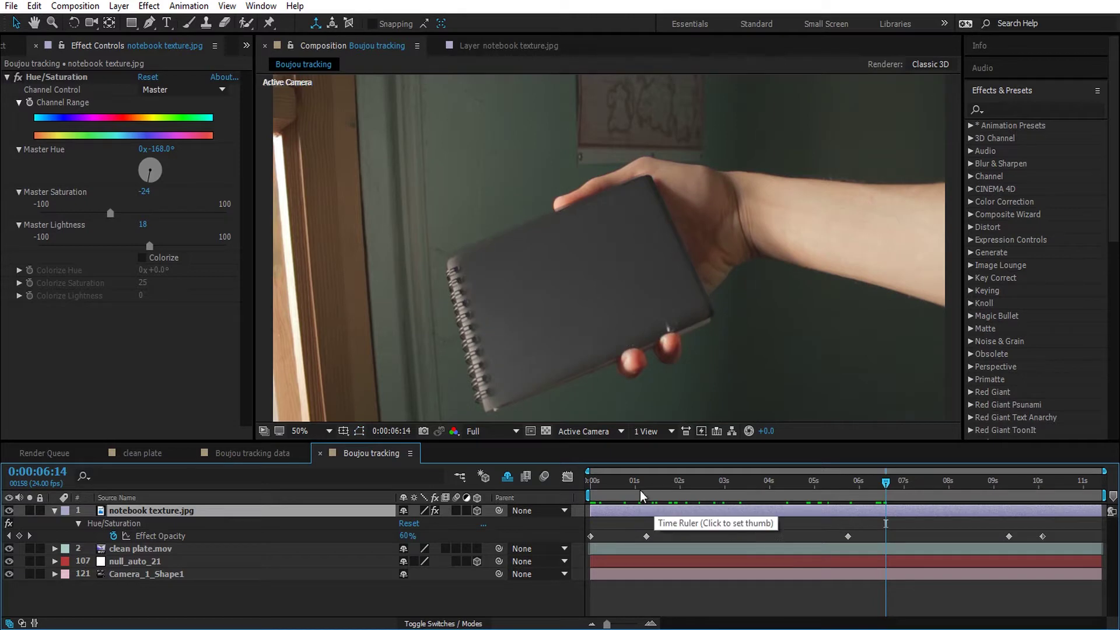
left_click_drag(641, 496, 748, 483)
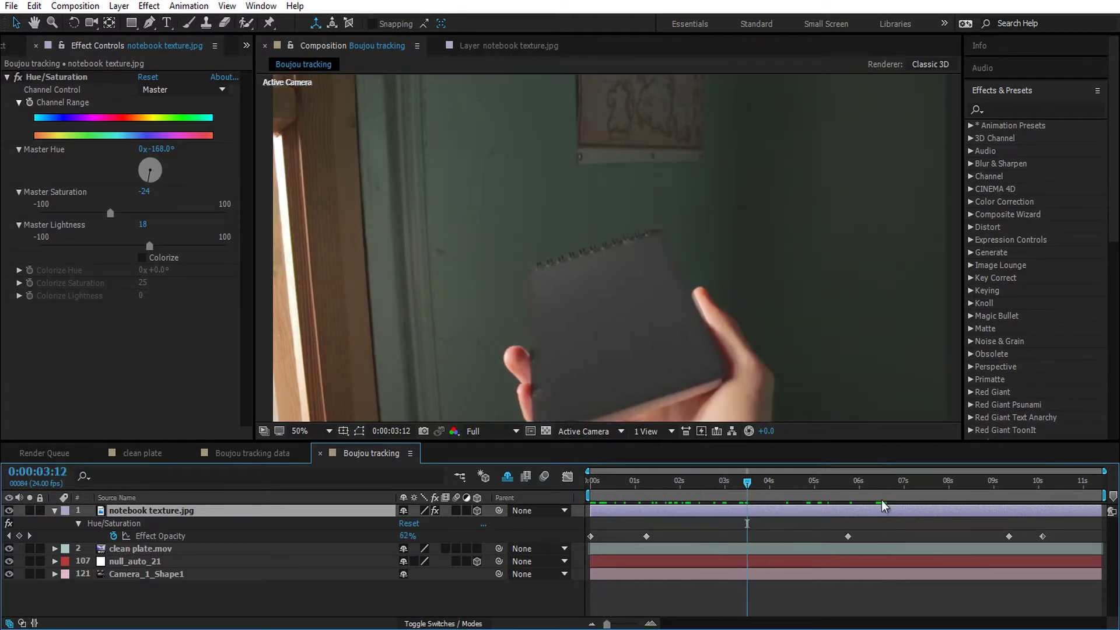
left_click(962, 484)
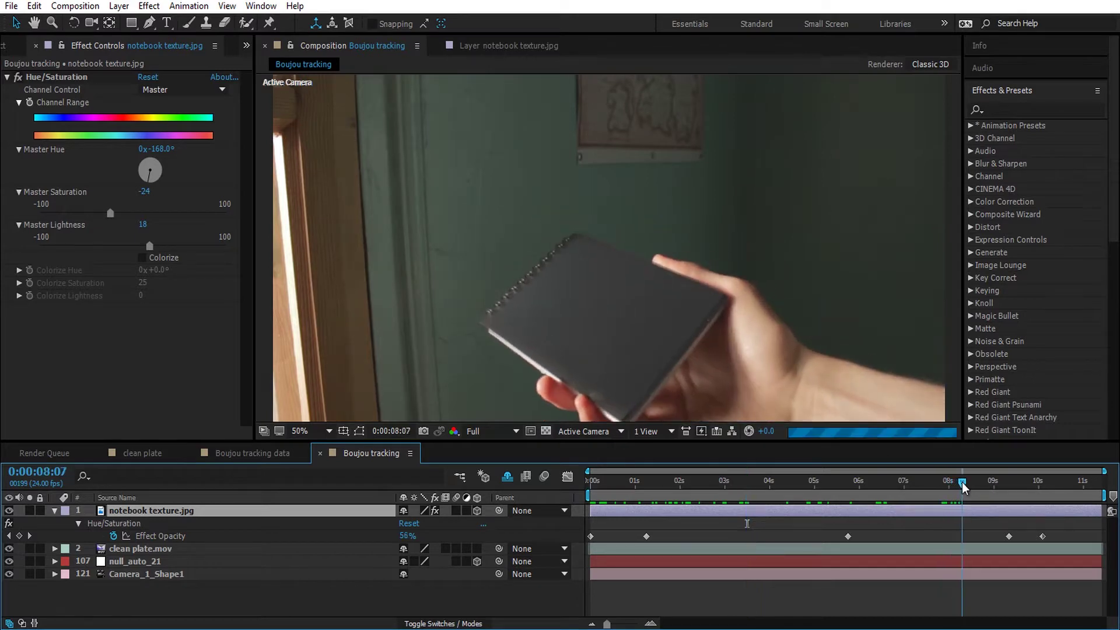
left_click_drag(962, 485, 984, 485)
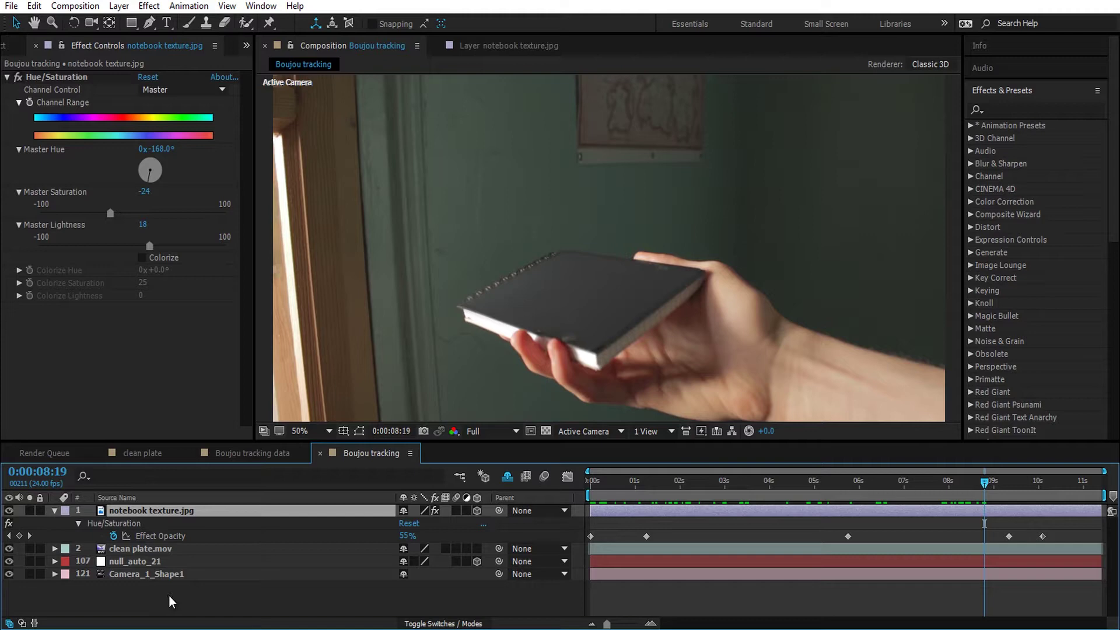
Create a new black solid layer named E3D.
left_click(119, 6)
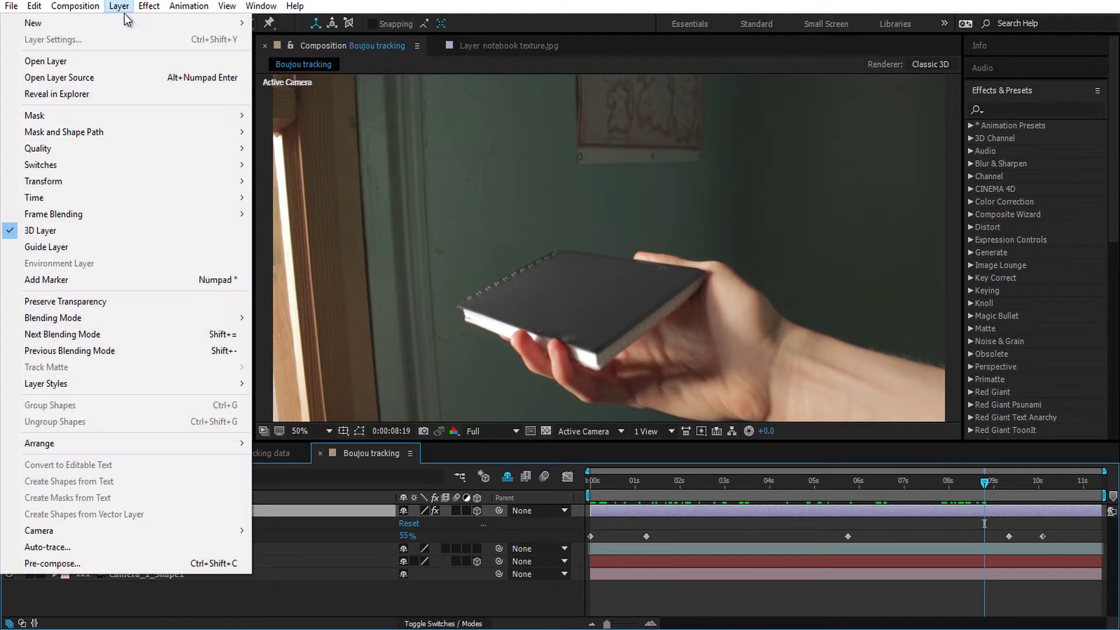
mouse_move(127, 23)
left_click(295, 39)
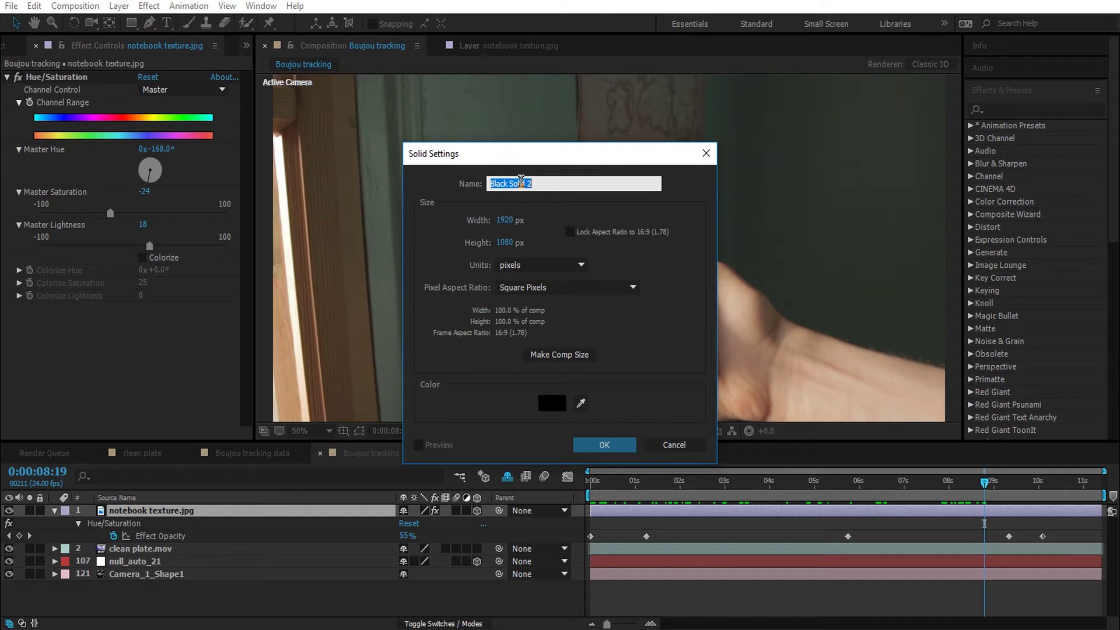
type("E3D")
left_click(605, 444)
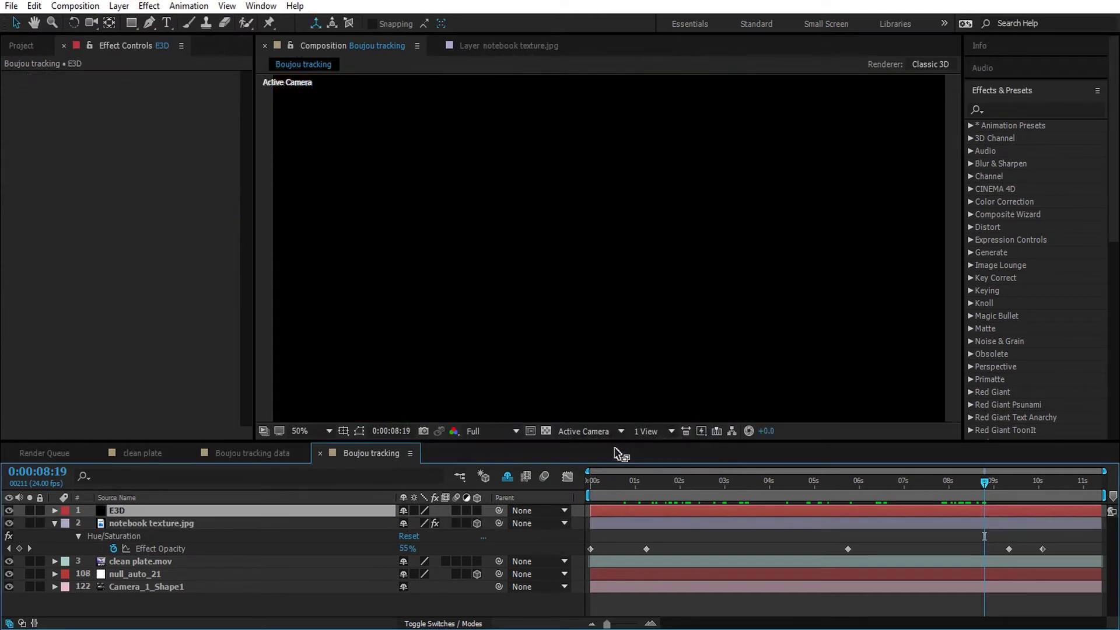
Apply the Video Copilot Element effect to the E3D solid.
left_click(149, 6)
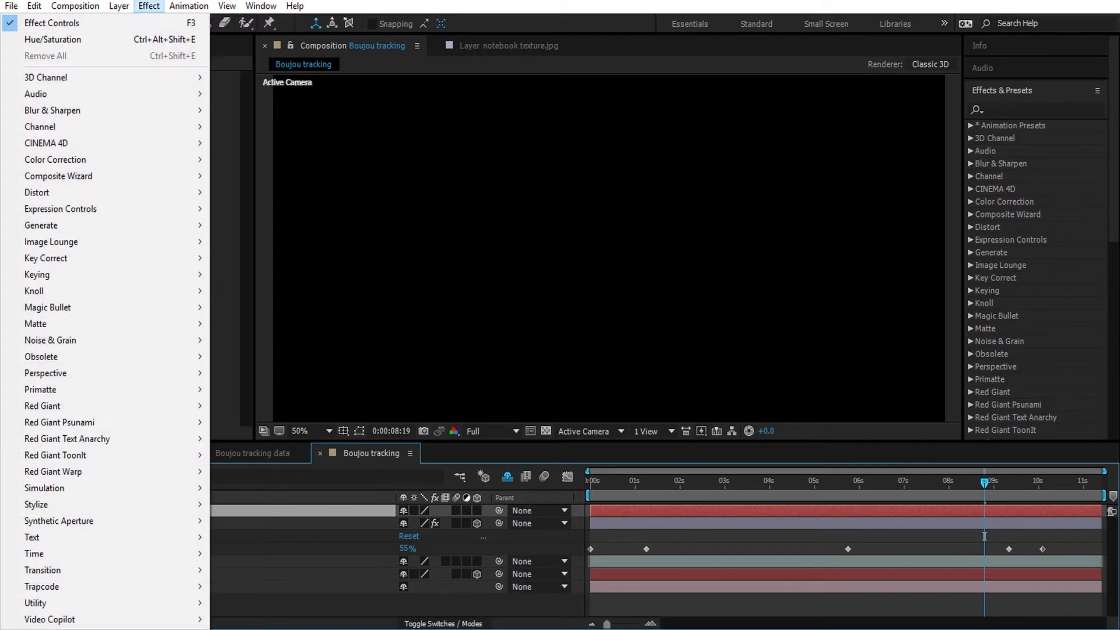
mouse_move(161, 623)
left_click(248, 510)
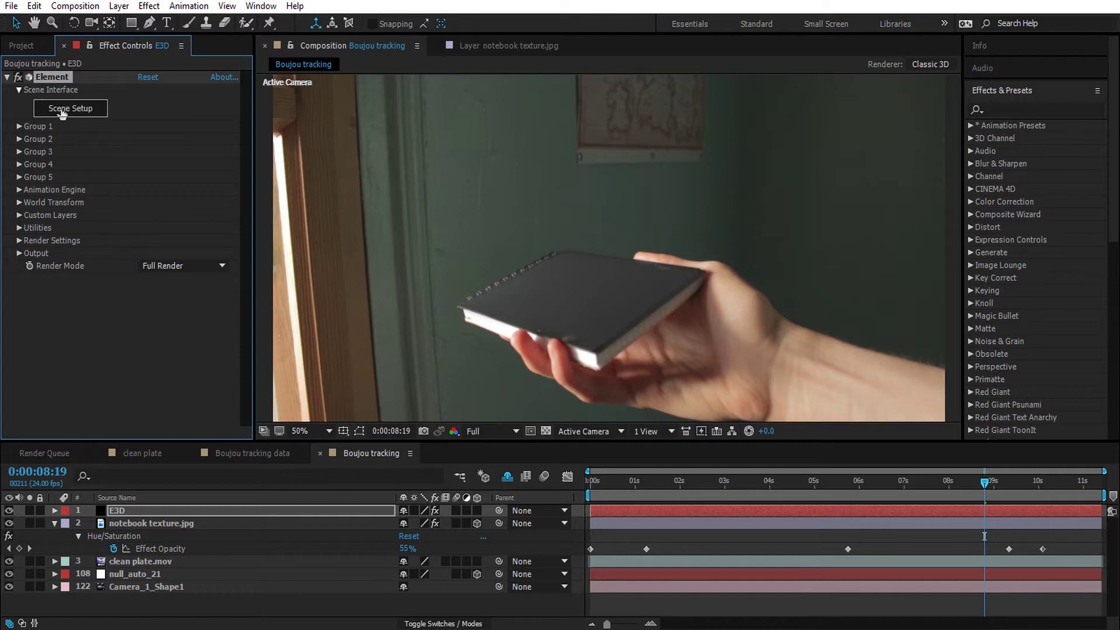
Load the Tactical_Fighter_03 model from the Jet_Strike pack into Element's scene setup.
left_click(62, 109)
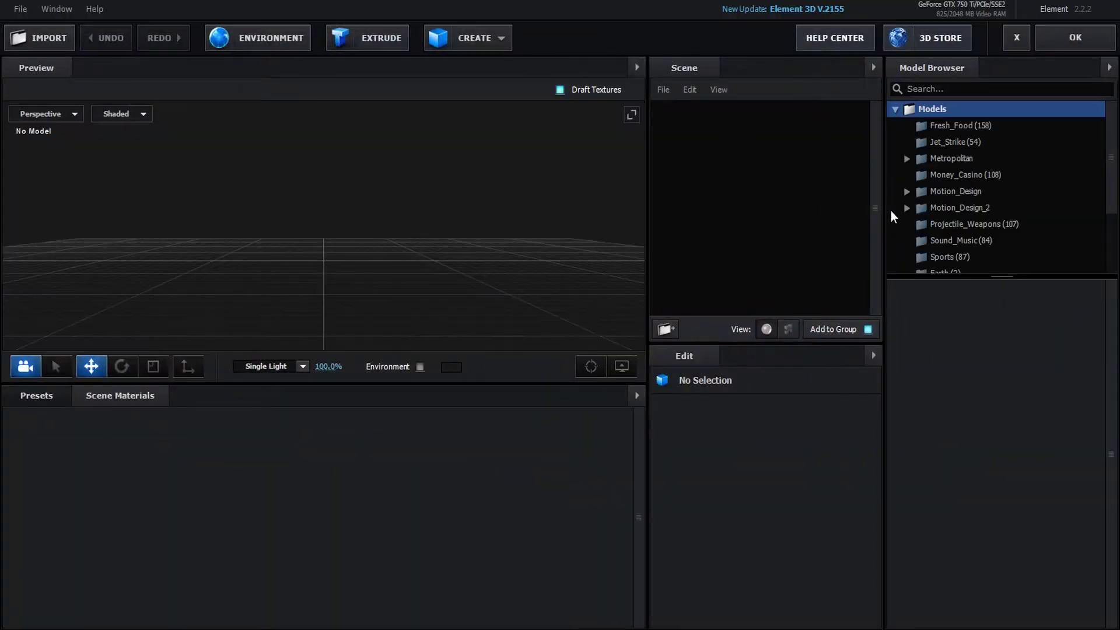
left_click(975, 142)
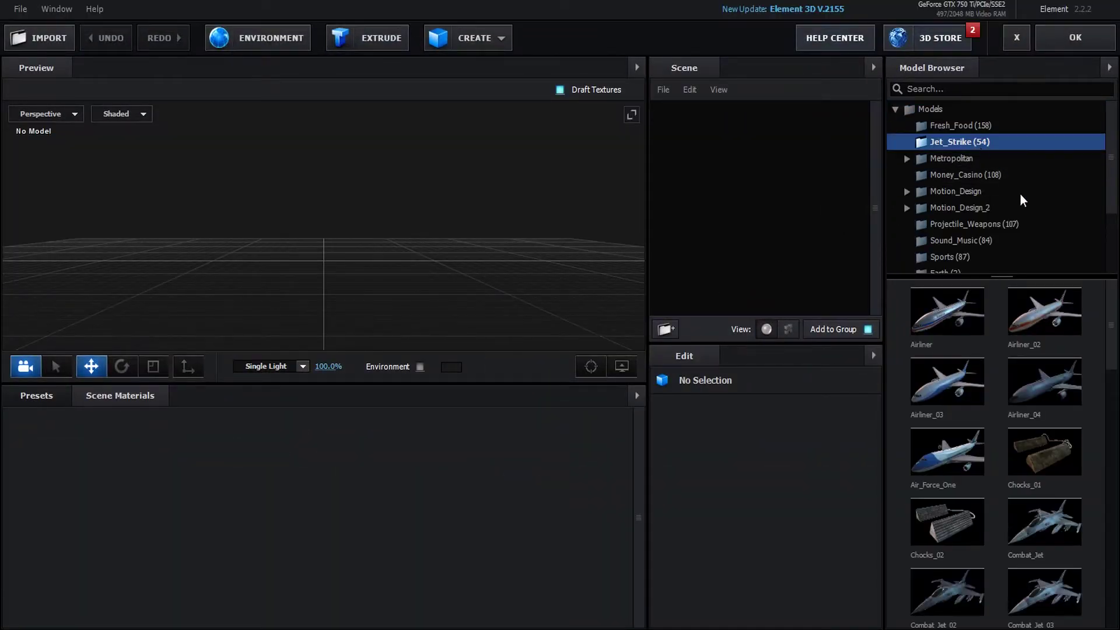
left_click_drag(1115, 309, 1114, 561)
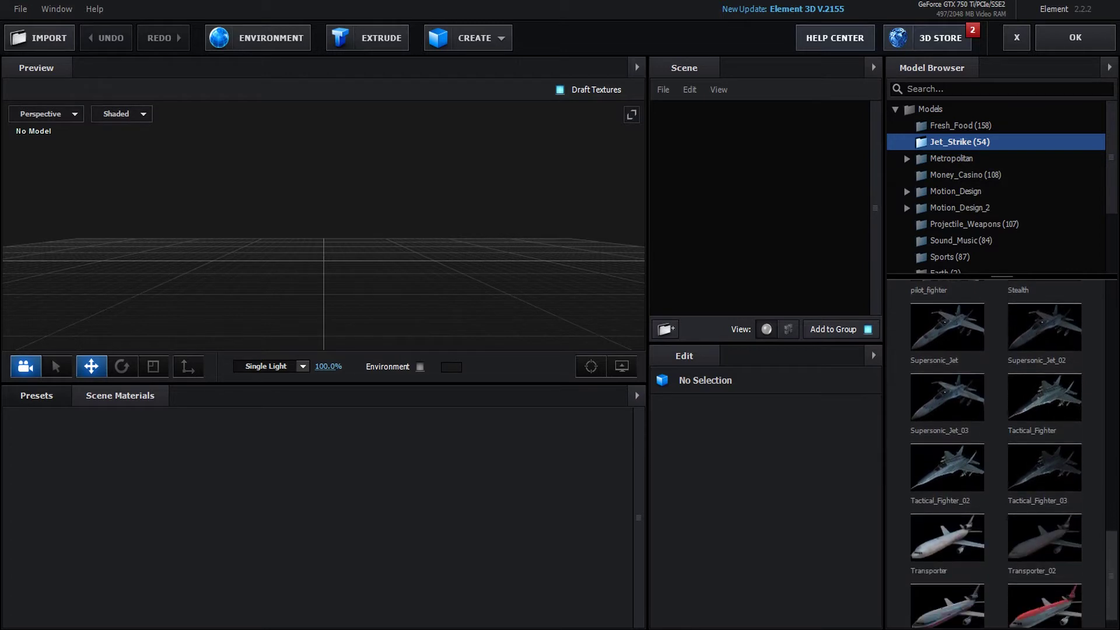
left_click(1042, 476)
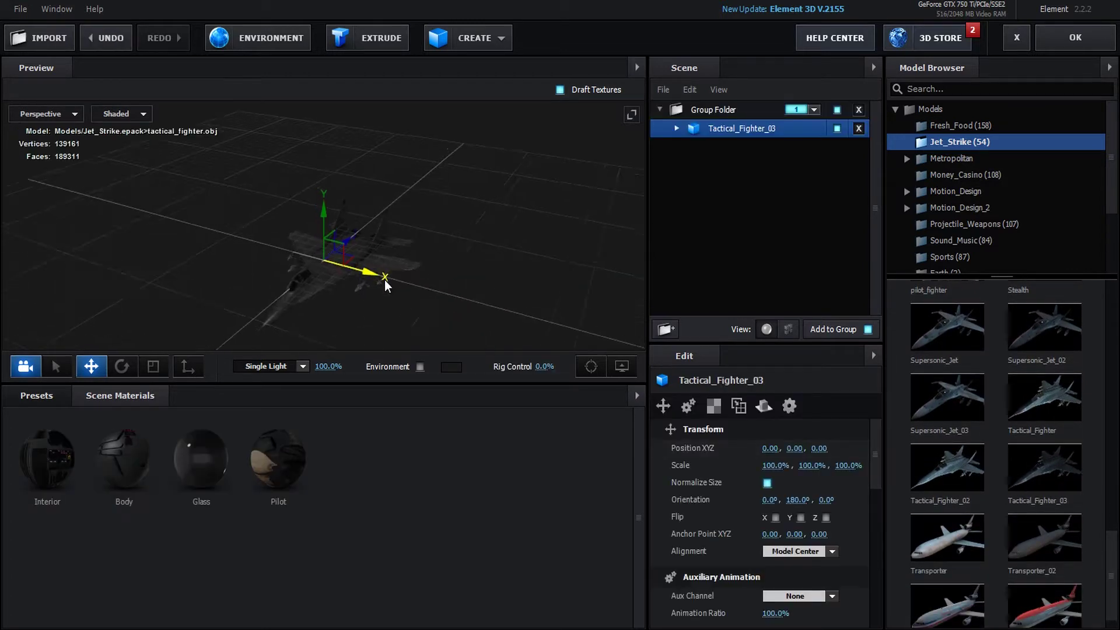
left_click_drag(383, 280, 547, 178)
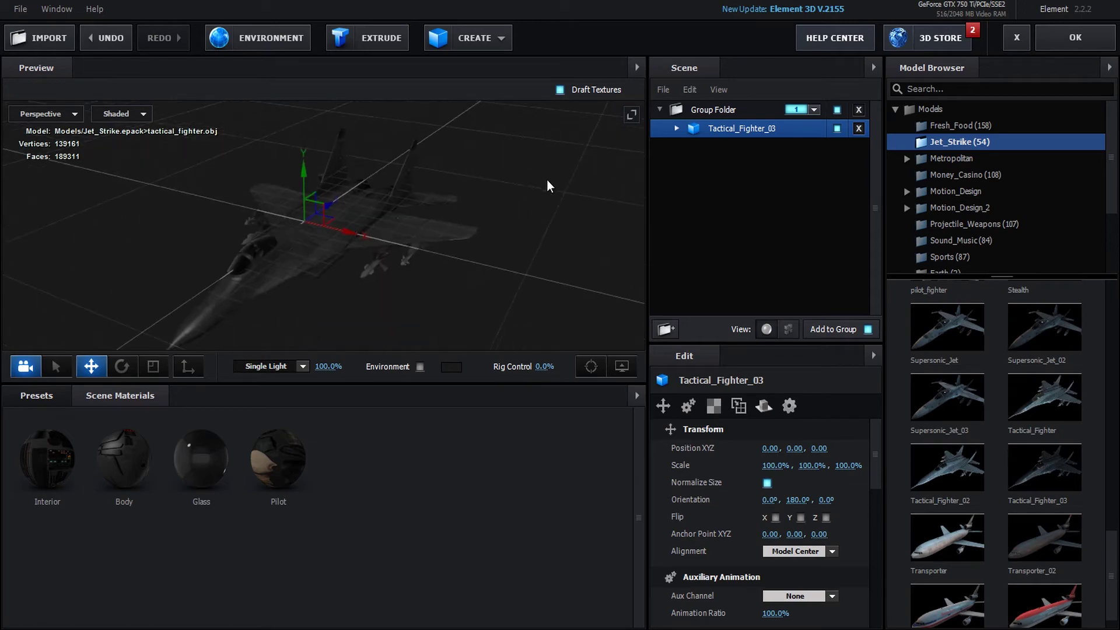
Return to the comp and create a group null from Element's Group Utilities.
left_click(1049, 40)
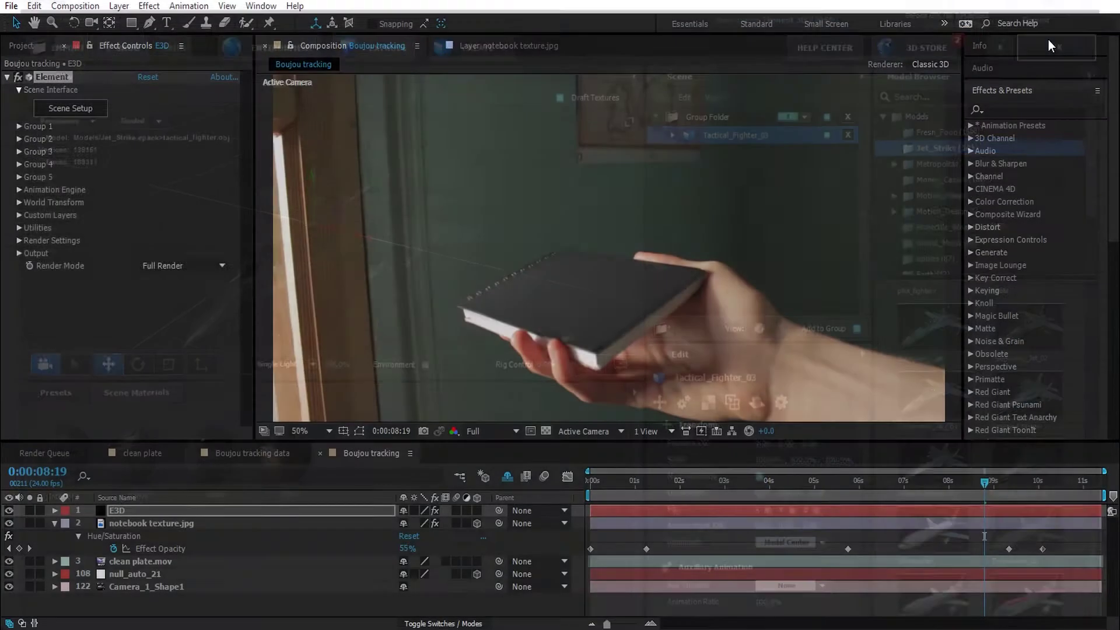
scroll(143, 569, "up", 5)
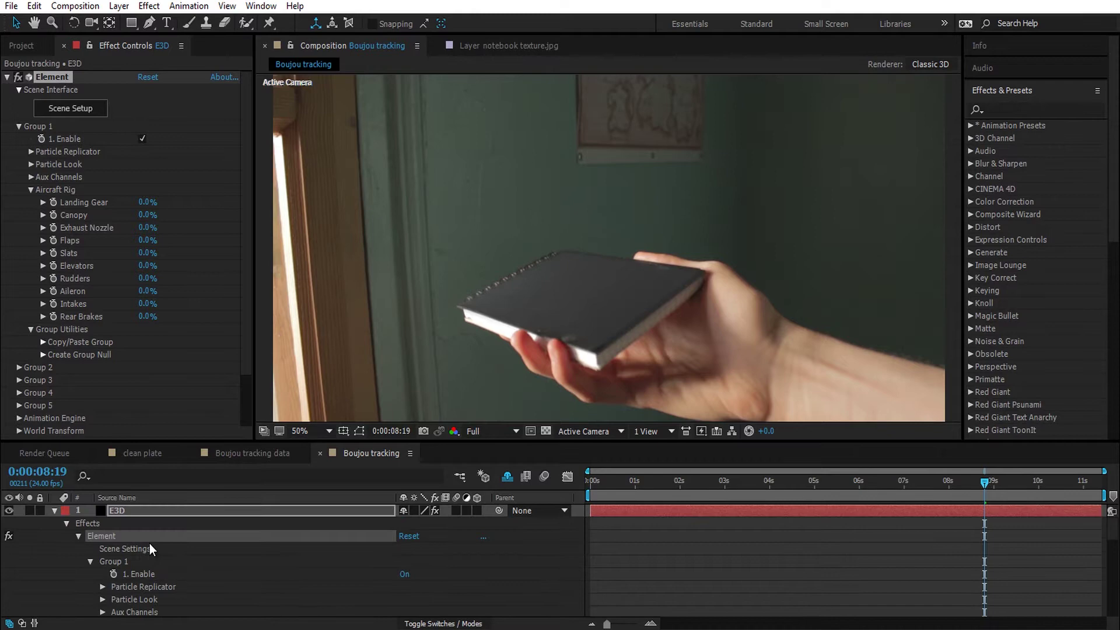
left_click(55, 511)
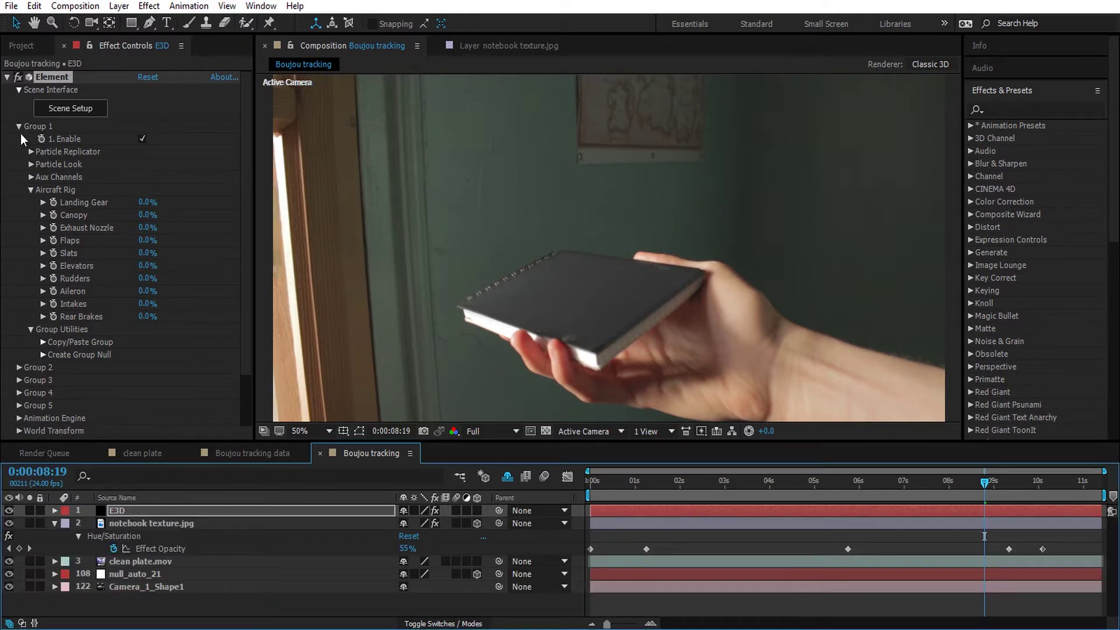
left_click(31, 189)
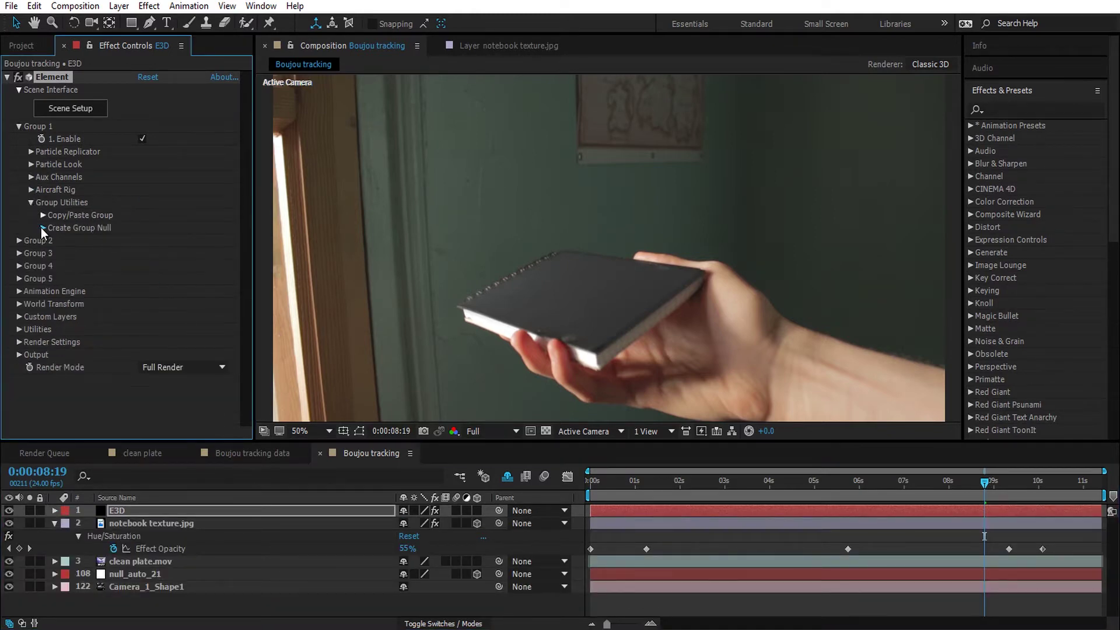
left_click(42, 227)
left_click(90, 248)
Rename the new null layer to Jet and select the tracked null_auto_21 layer.
left_click(159, 513)
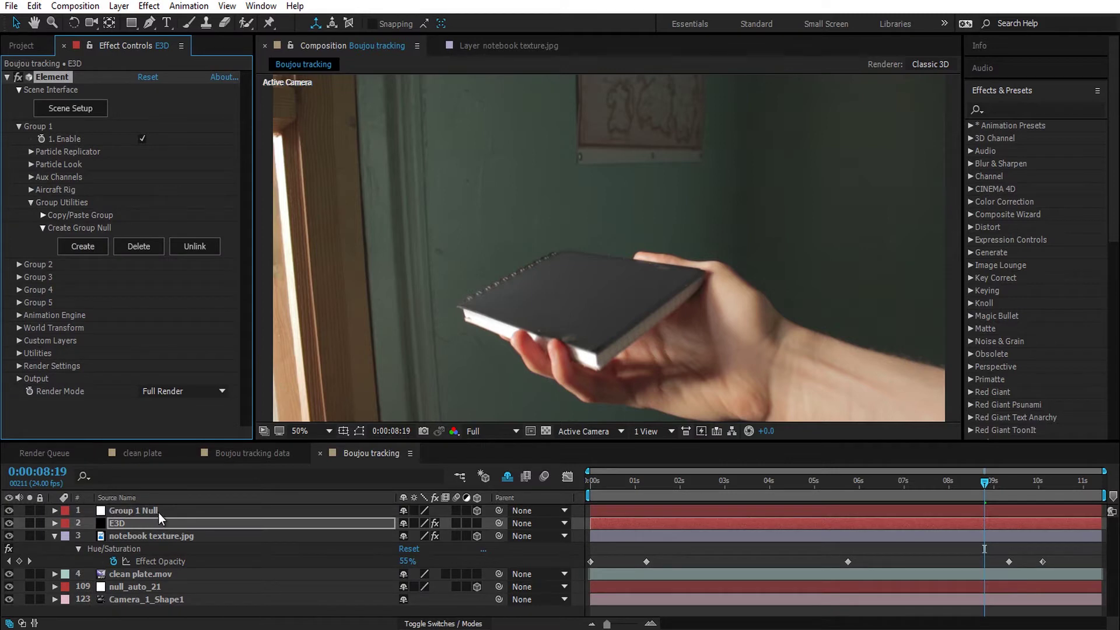
key("Return")
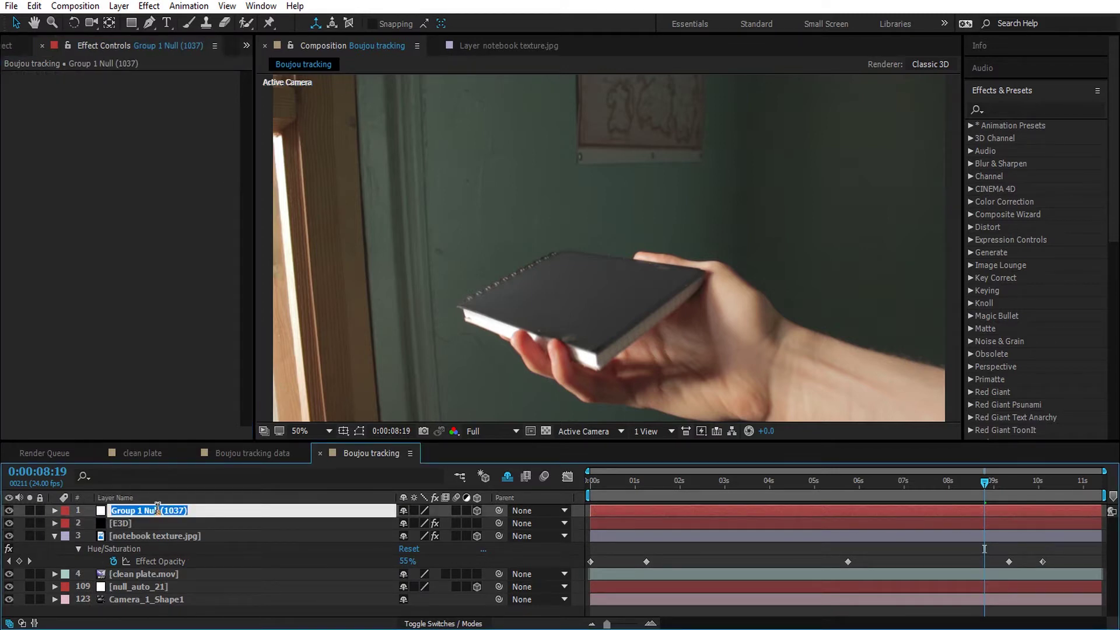
type("Jet")
key("Return")
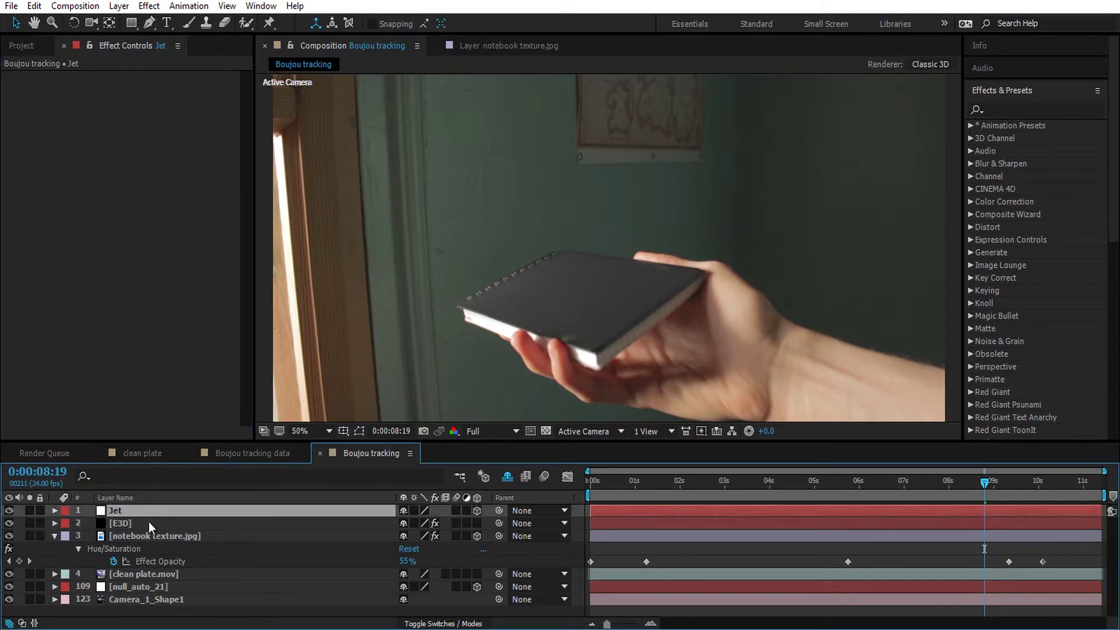
left_click(149, 586)
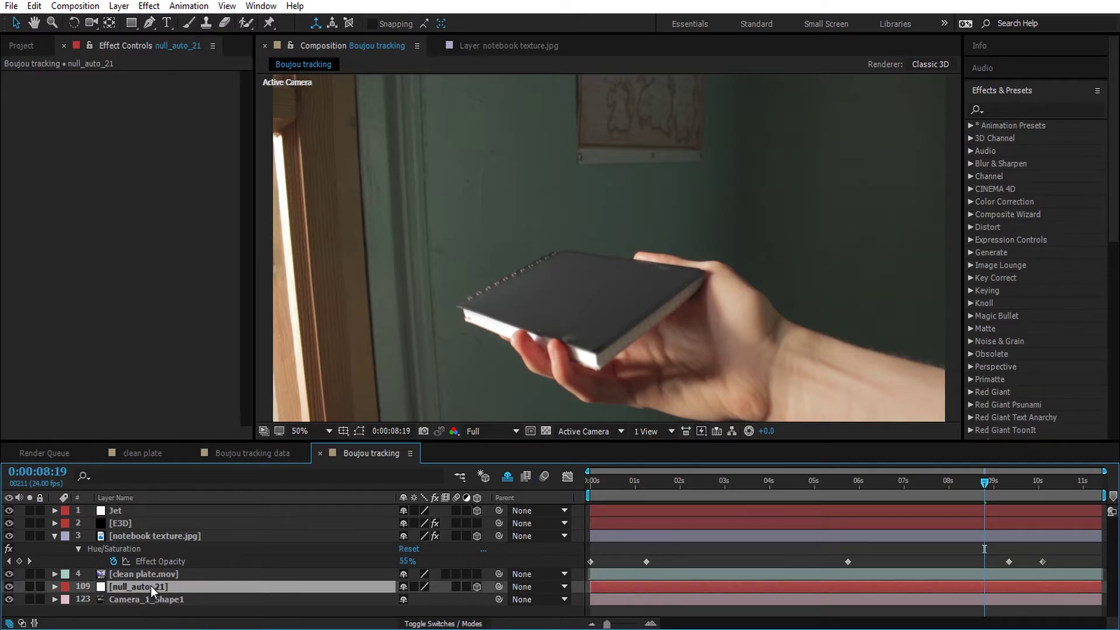
Copy the Position value of the tracked null_auto_21 layer.
key("p")
left_click(135, 599)
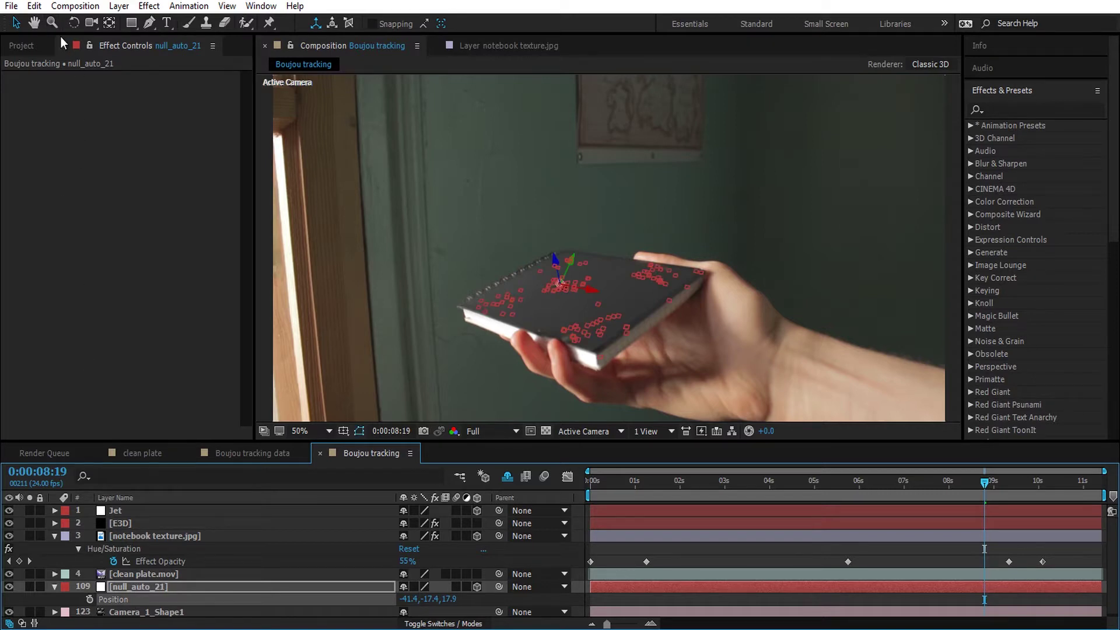
left_click(149, 588)
left_click(134, 597)
left_click(34, 6)
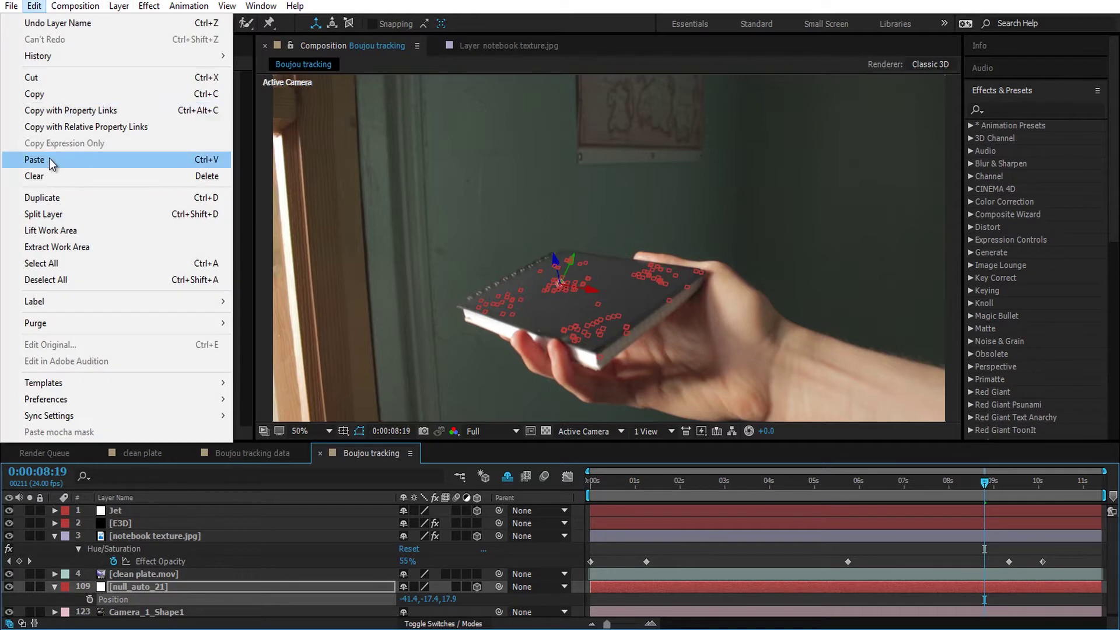
left_click(51, 97)
Paste the tracked Position onto the Jet null and check it over earlier frames.
left_click(137, 512)
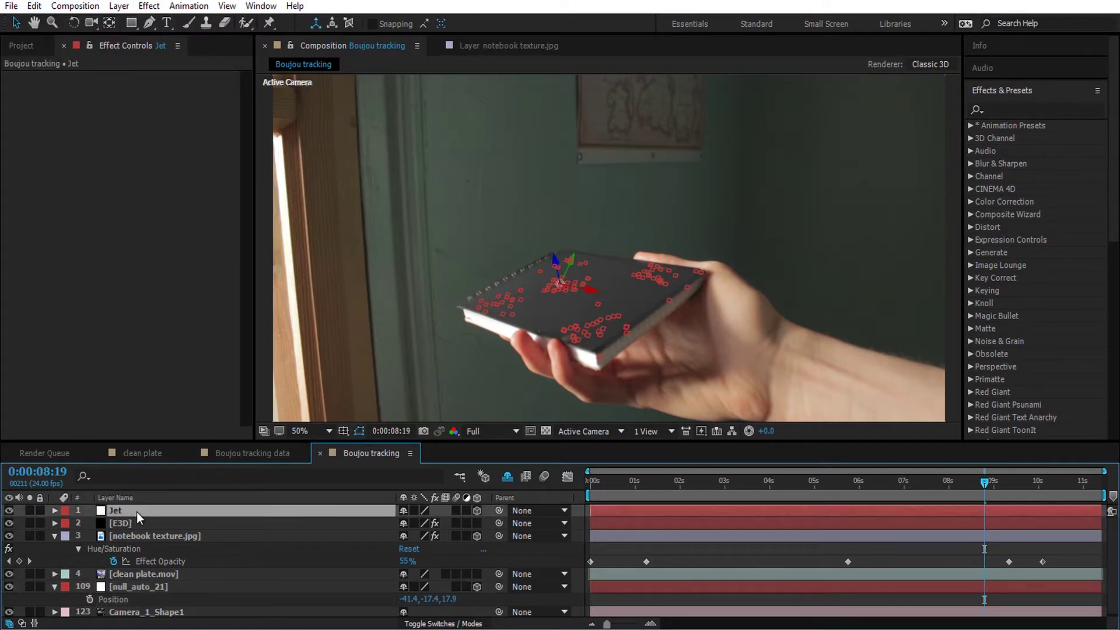
key("ctrl+v")
left_click(34, 6)
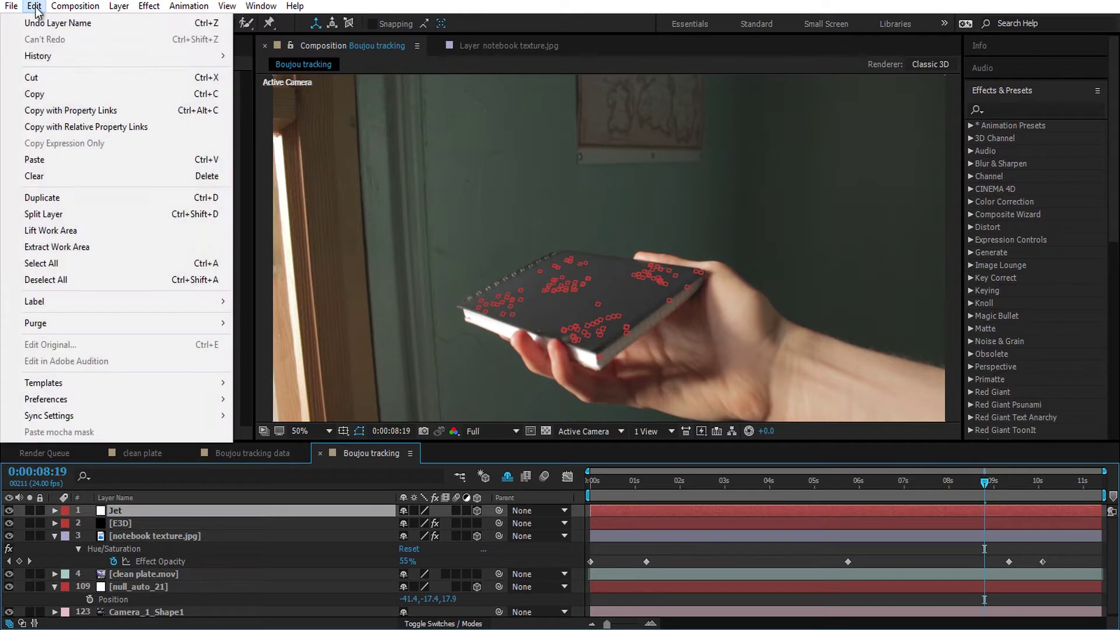
left_click(72, 160)
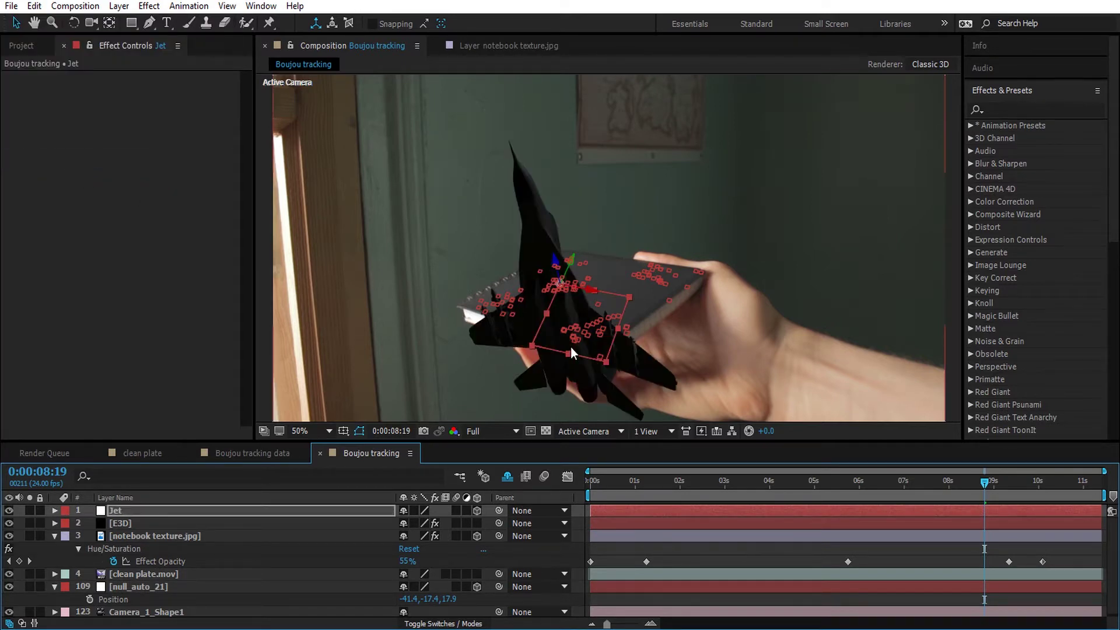
left_click_drag(947, 484, 1019, 464)
Rename the null to Jet and rotate it toward a level pose.
left_click(188, 502)
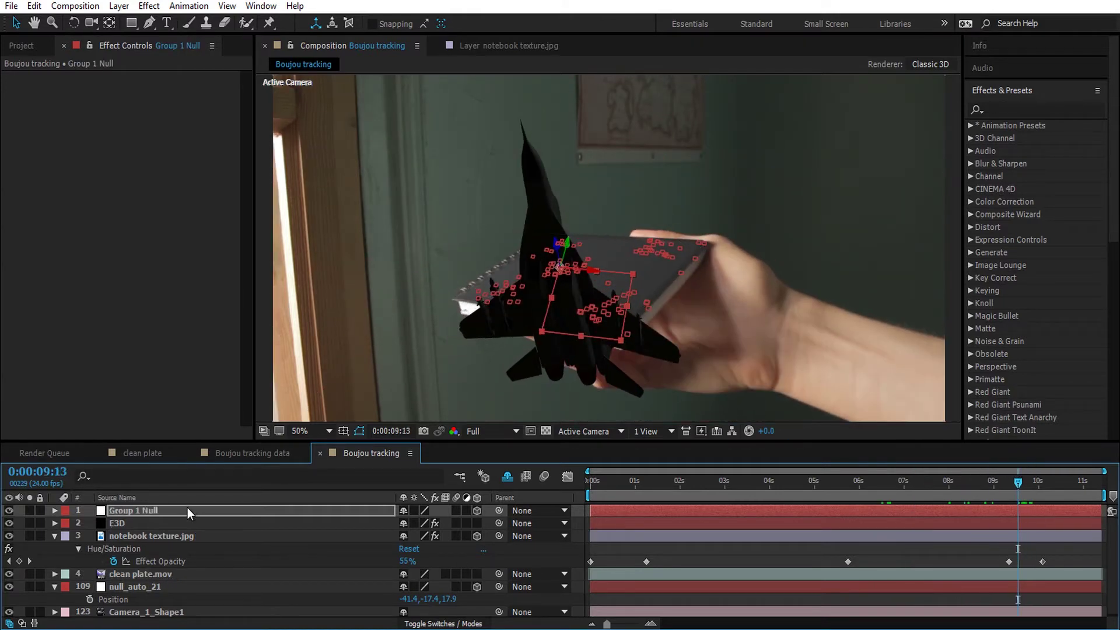
type("Jet")
key("Return")
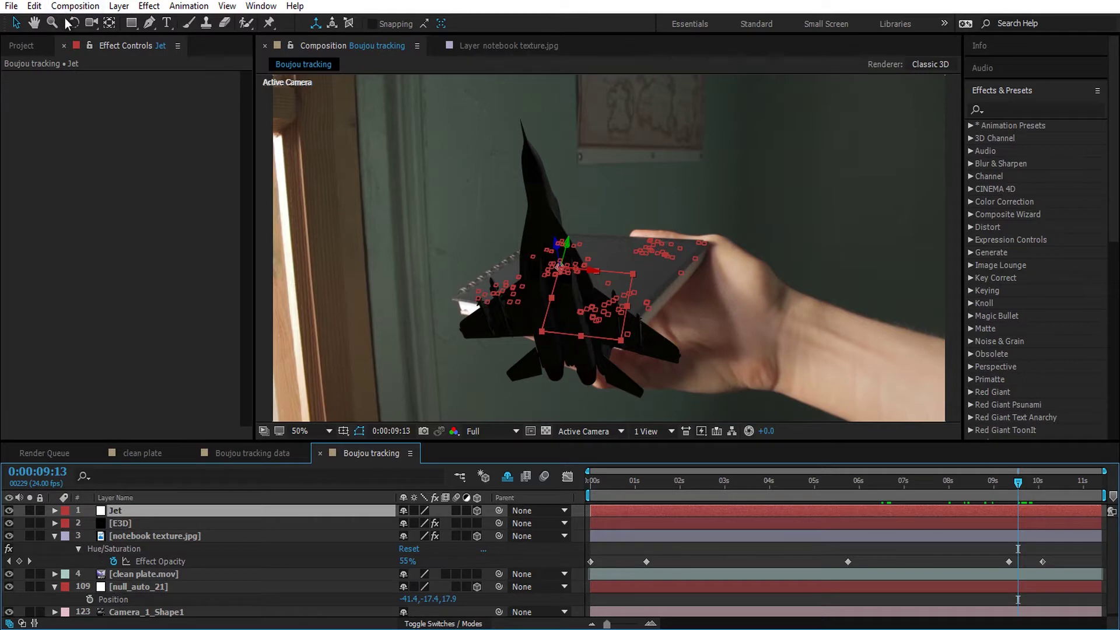
left_click(72, 23)
left_click_drag(589, 272, 552, 207)
Set the Jet null's Scale to 80% and scrub back to check it on the notebook.
key("v")
key("s")
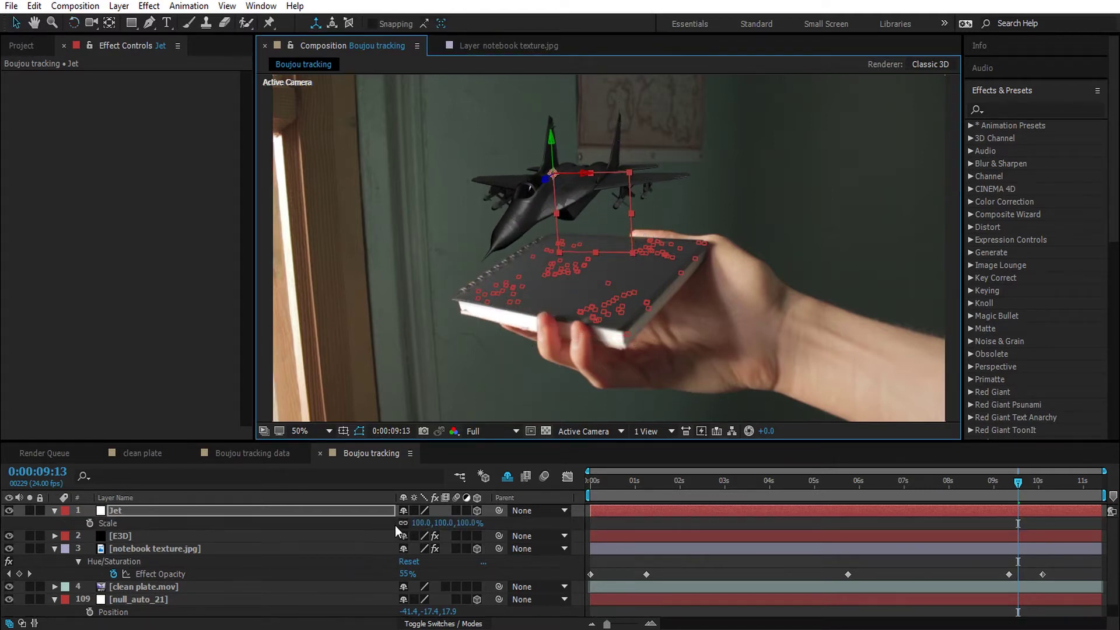
left_click(420, 523)
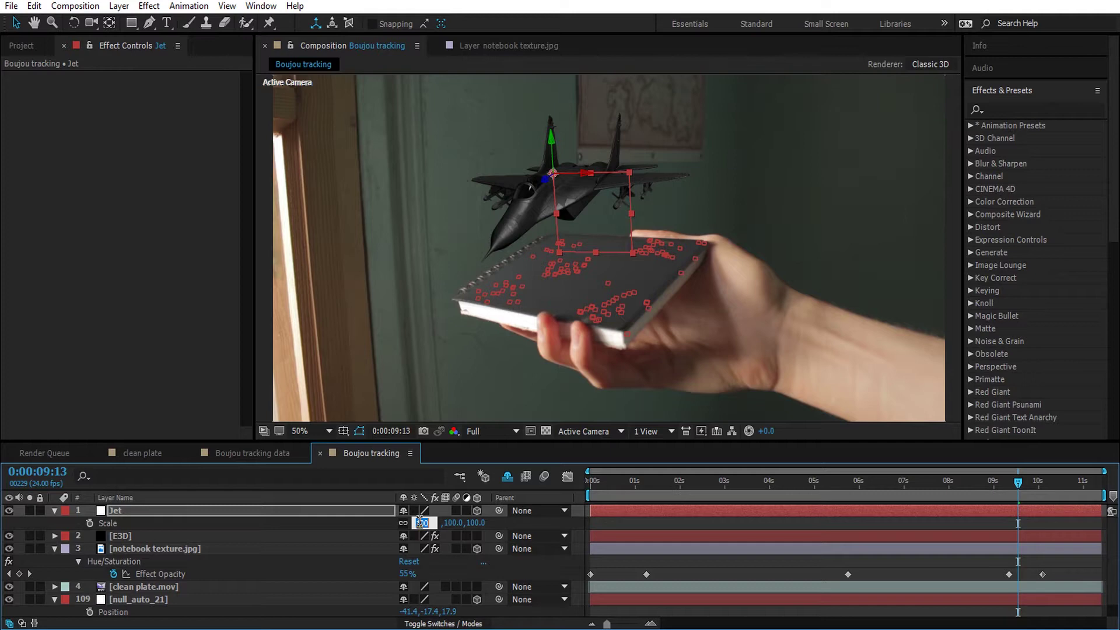
type("80")
left_click(223, 510)
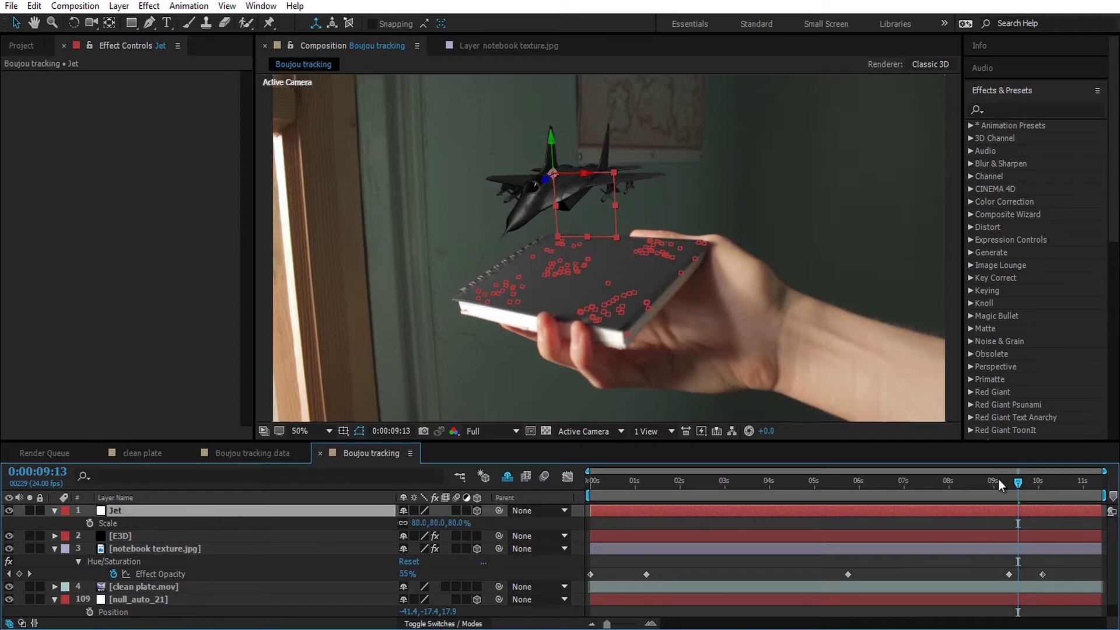
left_click_drag(999, 479, 790, 484)
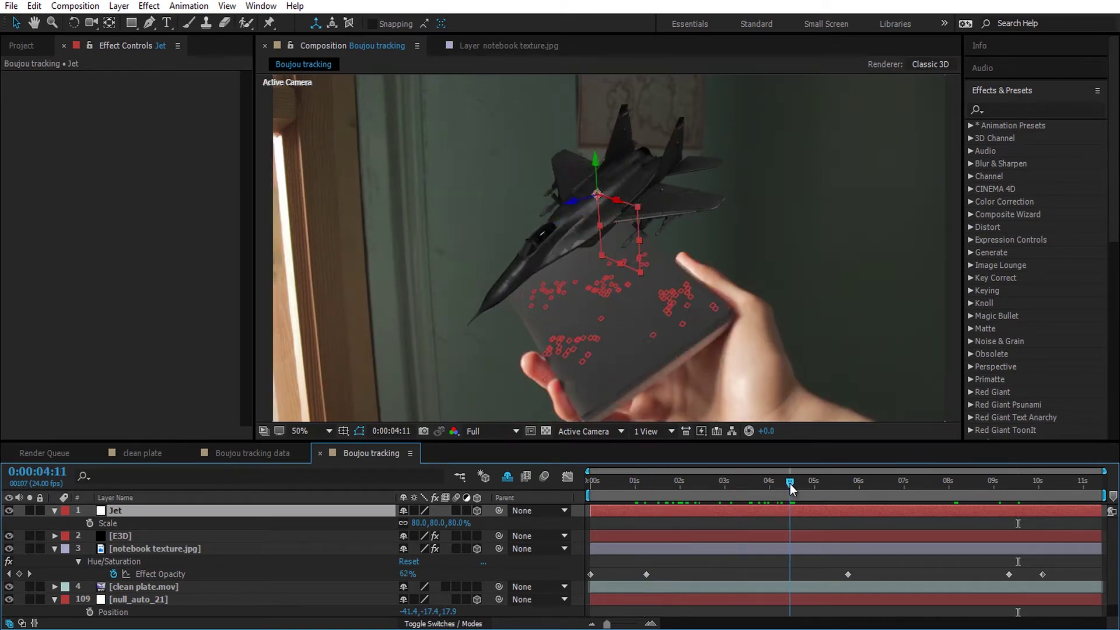
Collapse the expanded layer properties and start a new light of Ambient type.
key("s")
left_click(55, 536)
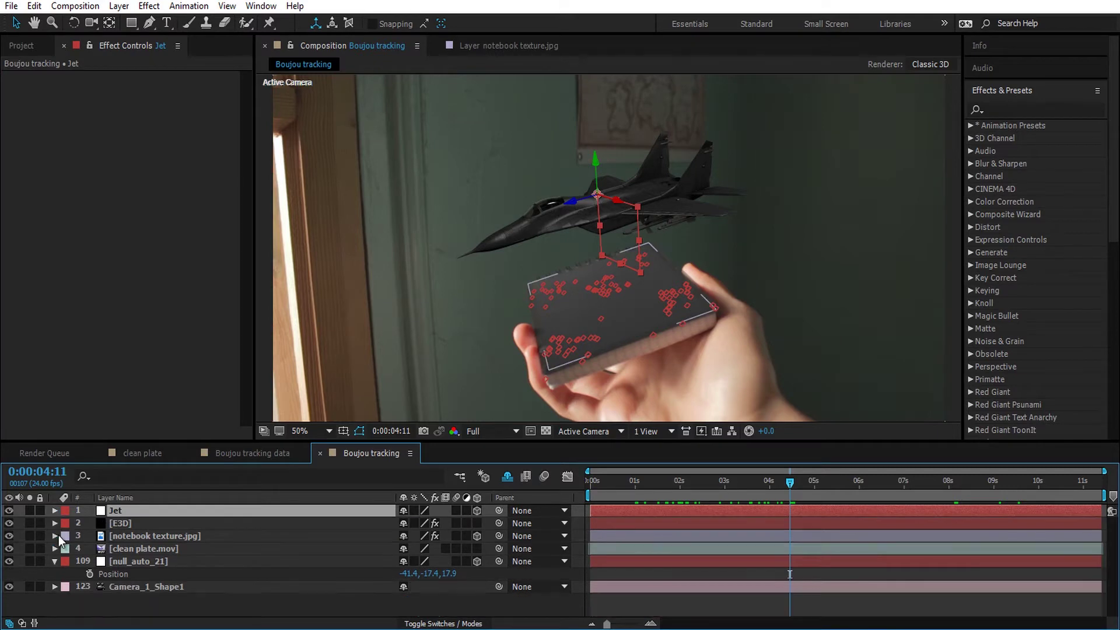
left_click(118, 6)
mouse_move(130, 26)
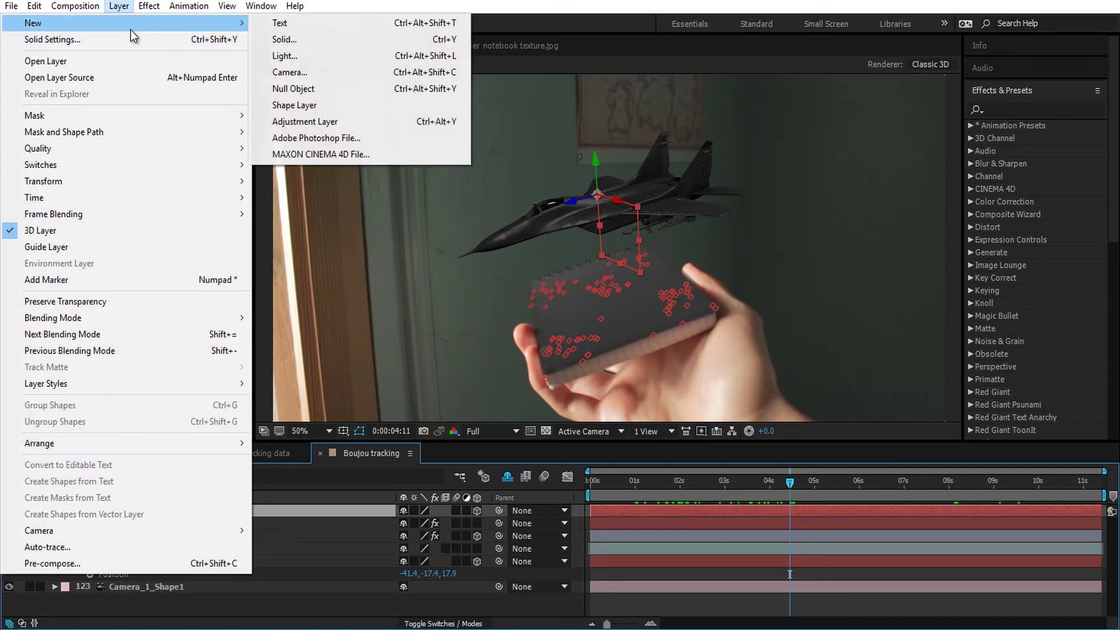
left_click(281, 56)
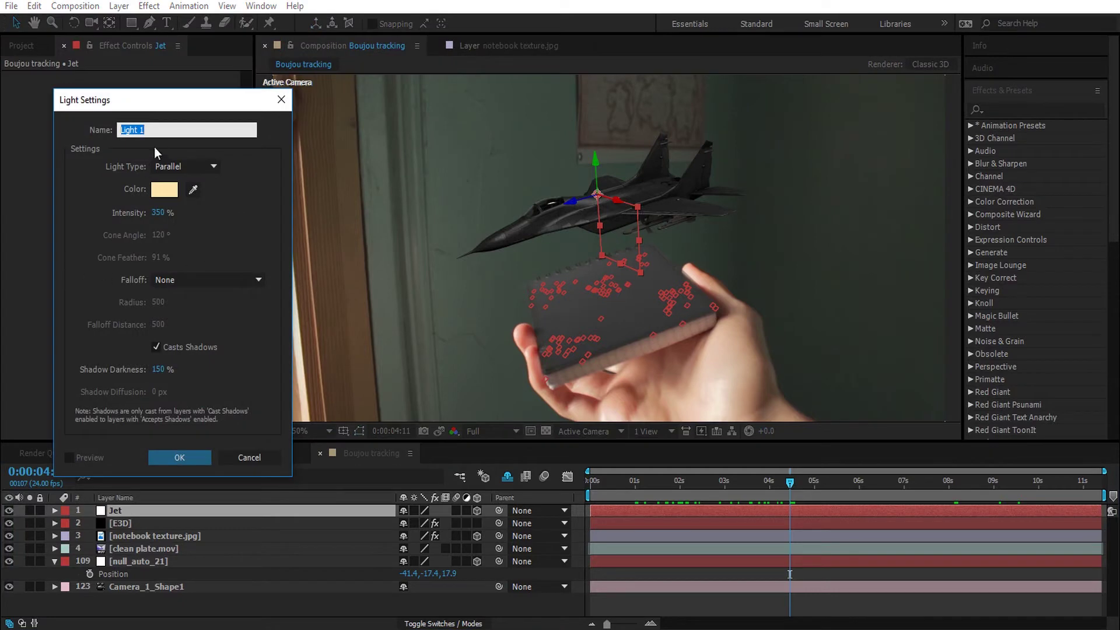
left_click(193, 168)
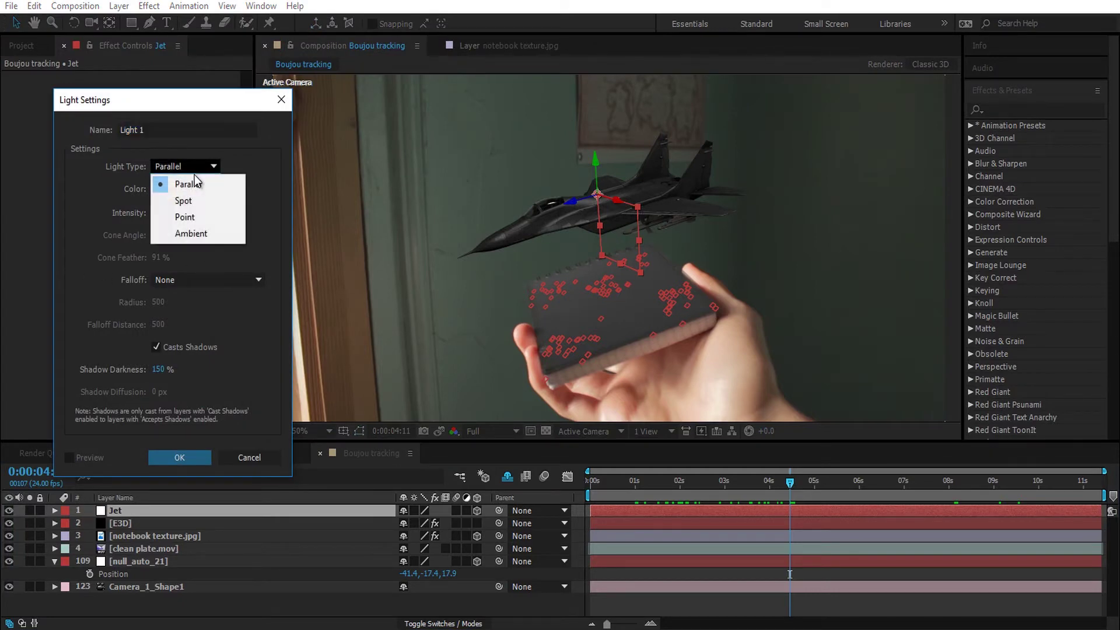
left_click(191, 233)
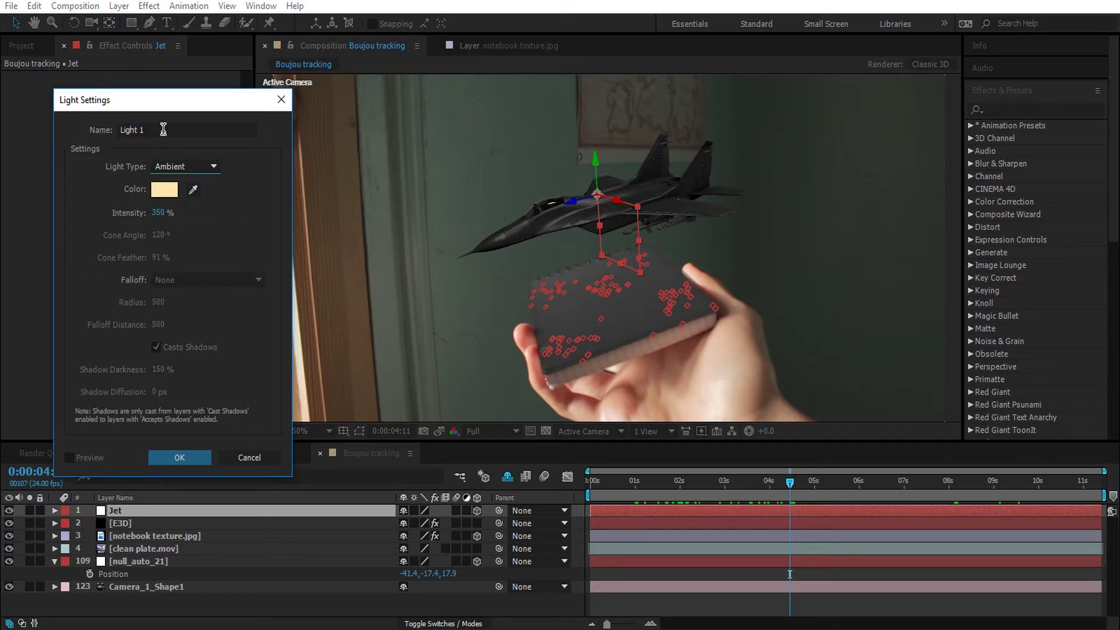
Name the light Ambient with 30% intensity and white FFFFFF colour, and create it.
left_click(164, 130)
type("Ambient")
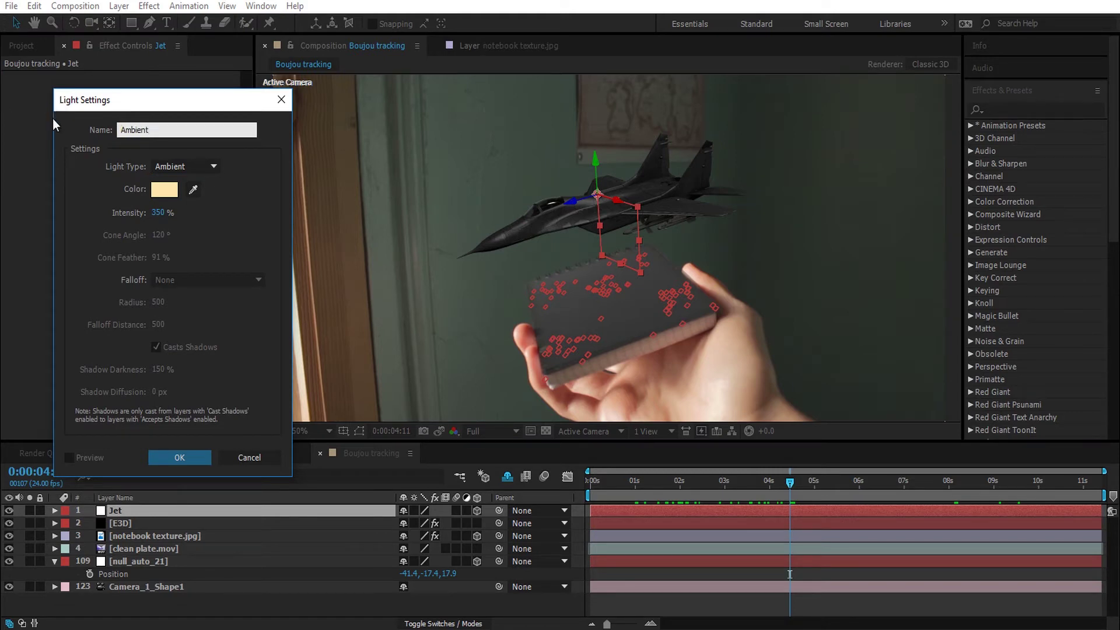
left_click(159, 213)
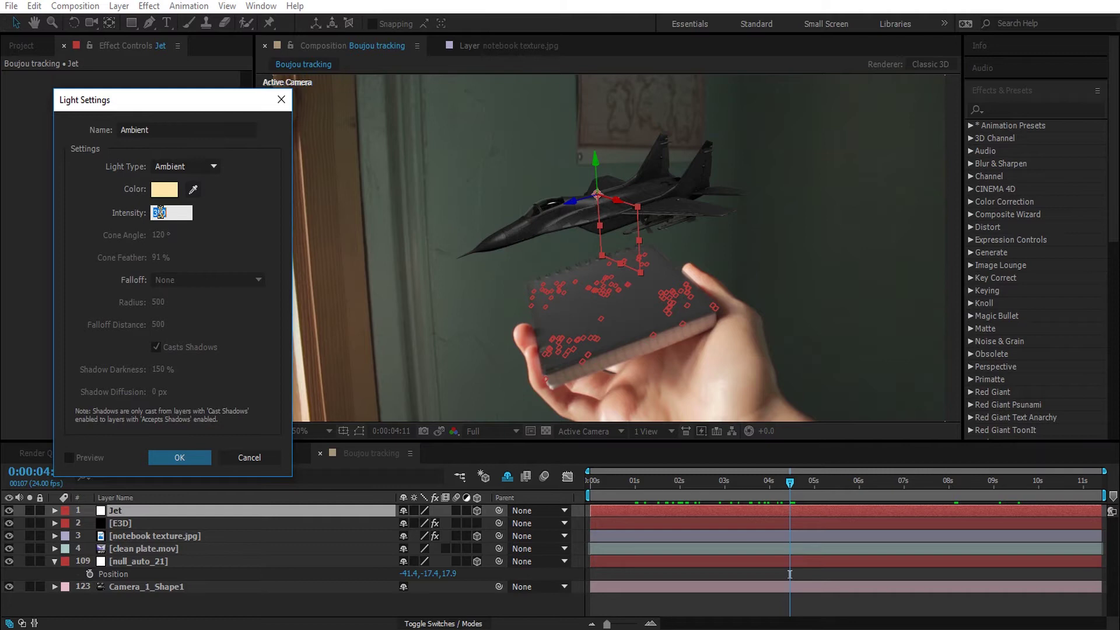
left_click(163, 191)
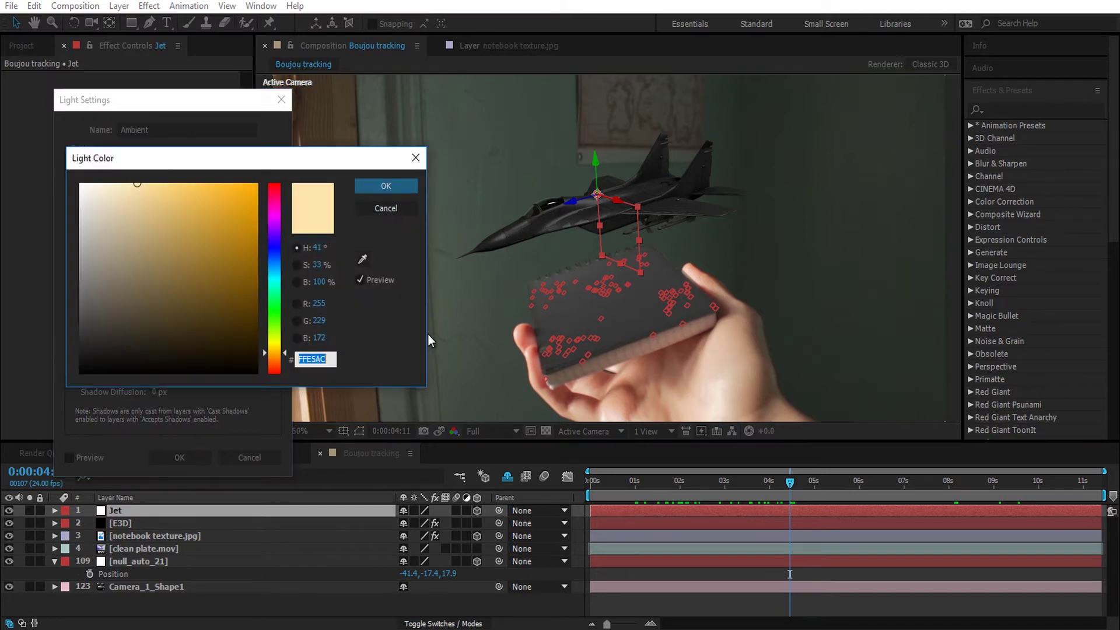
type("FFFFFF")
left_click(383, 188)
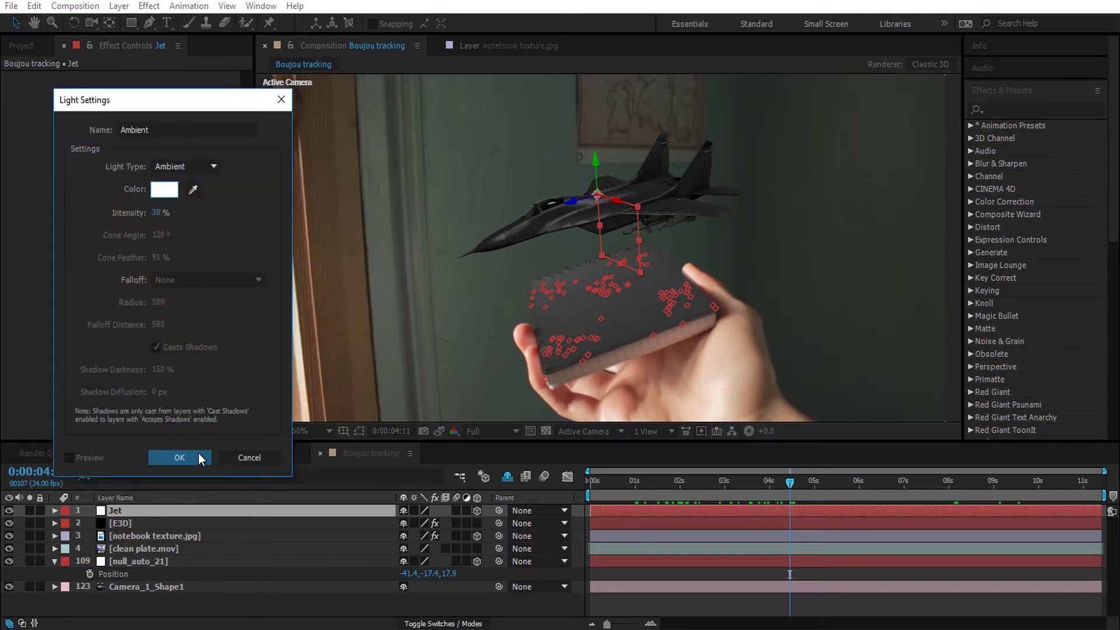
left_click(197, 459)
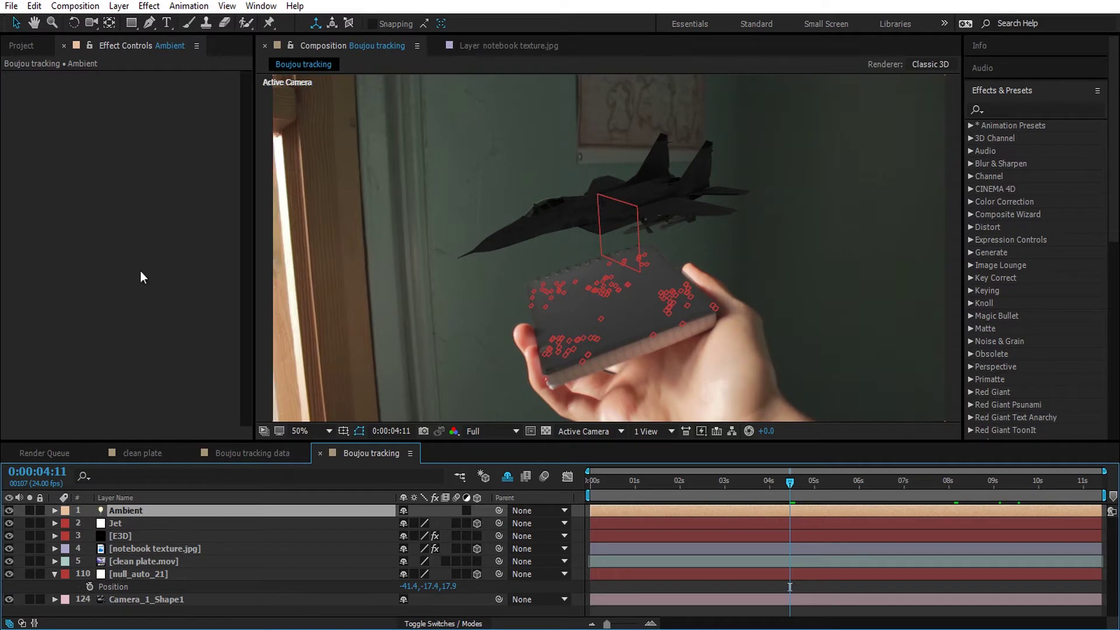
Start a new Parallel-type light named Parallel at 200% intensity.
left_click(119, 6)
mouse_move(154, 23)
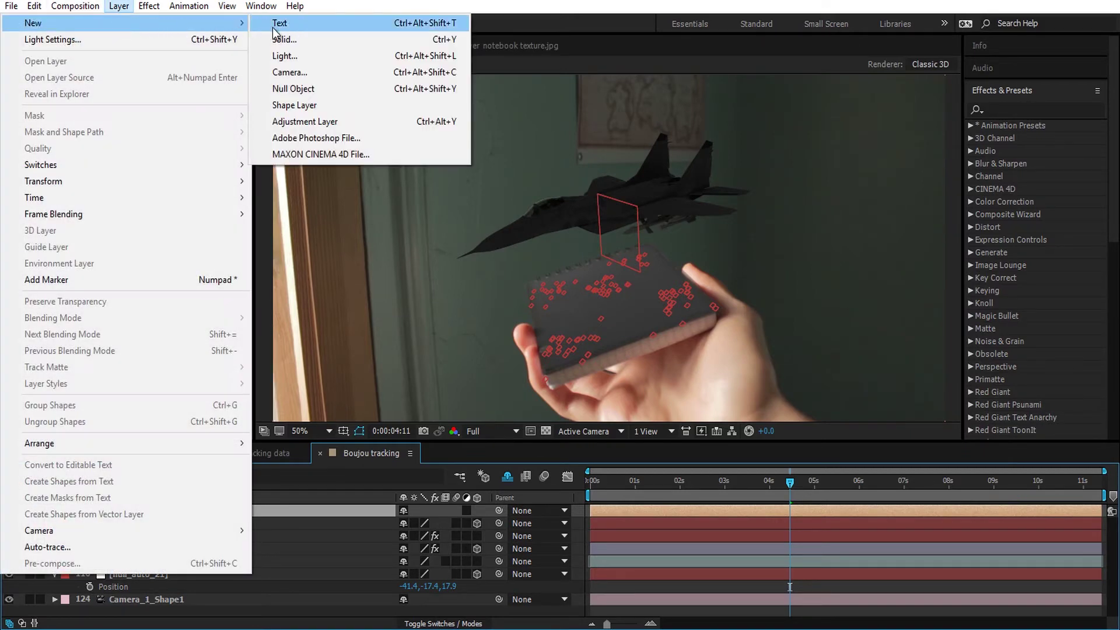
left_click(295, 58)
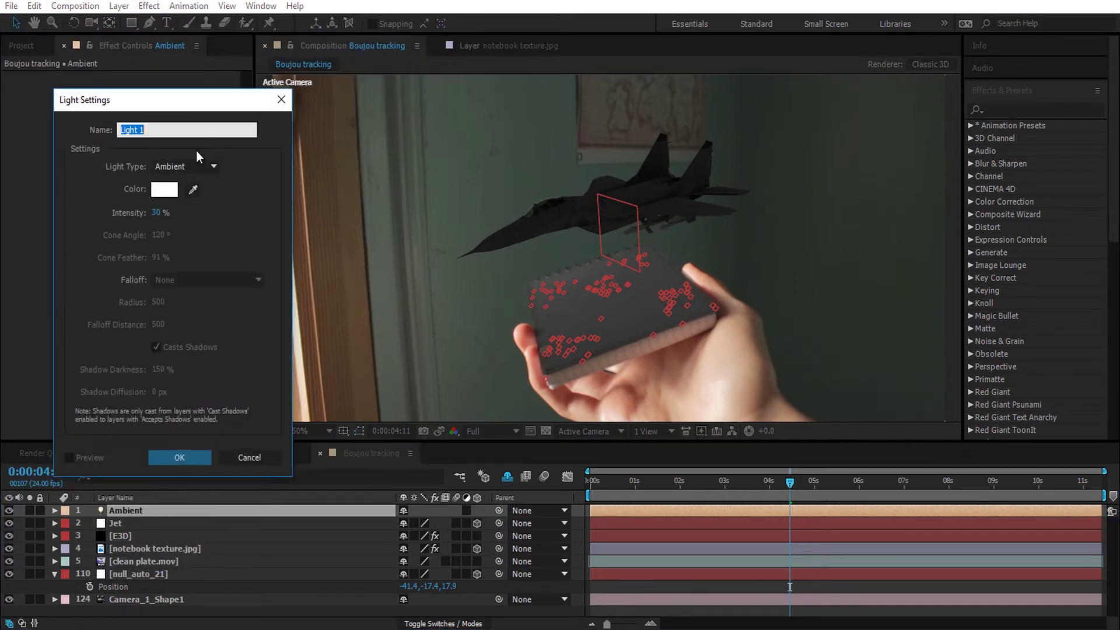
left_click(184, 168)
left_click(186, 178)
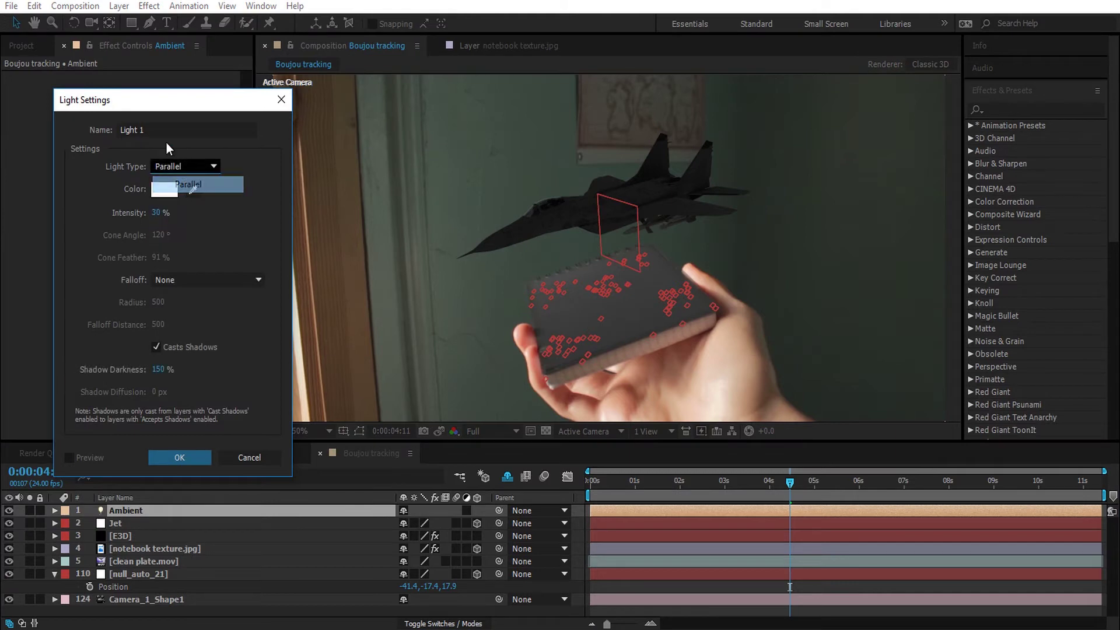
left_click_drag(158, 129, 64, 129)
type("Parallel")
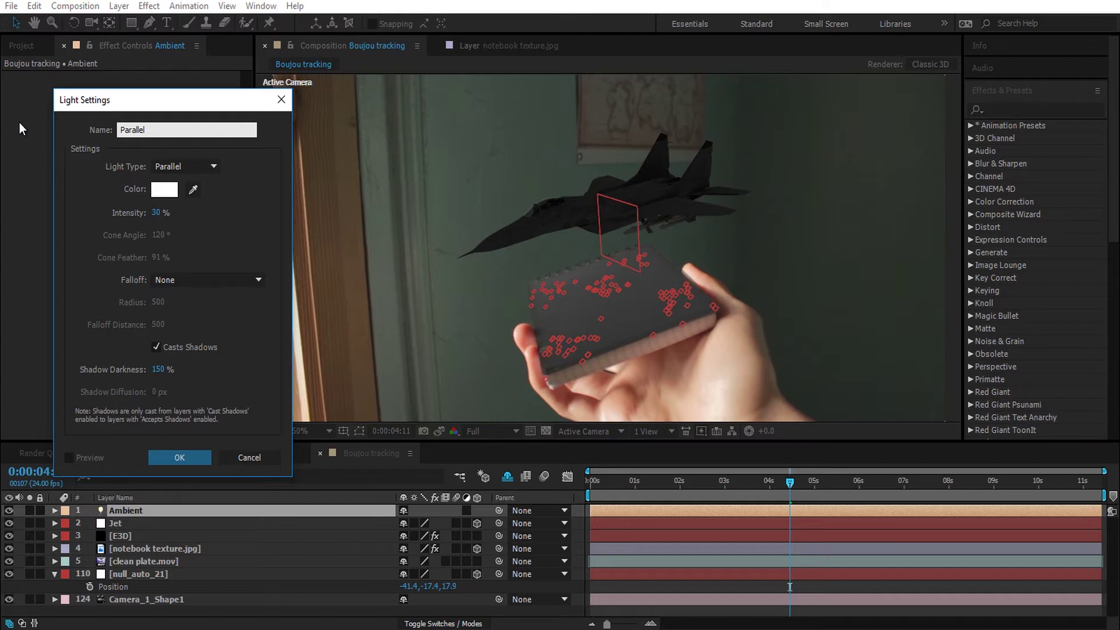
left_click(154, 213)
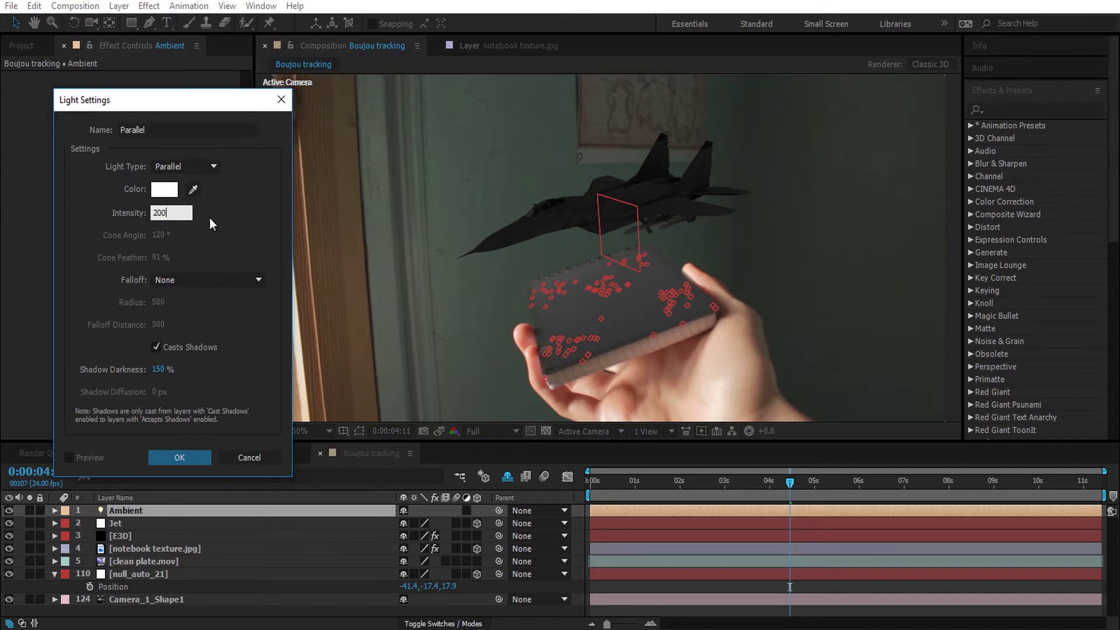
type("200")
key("Return")
Give the parallel light a warm pale peach colour (FFECCF) and create it.
left_click(164, 189)
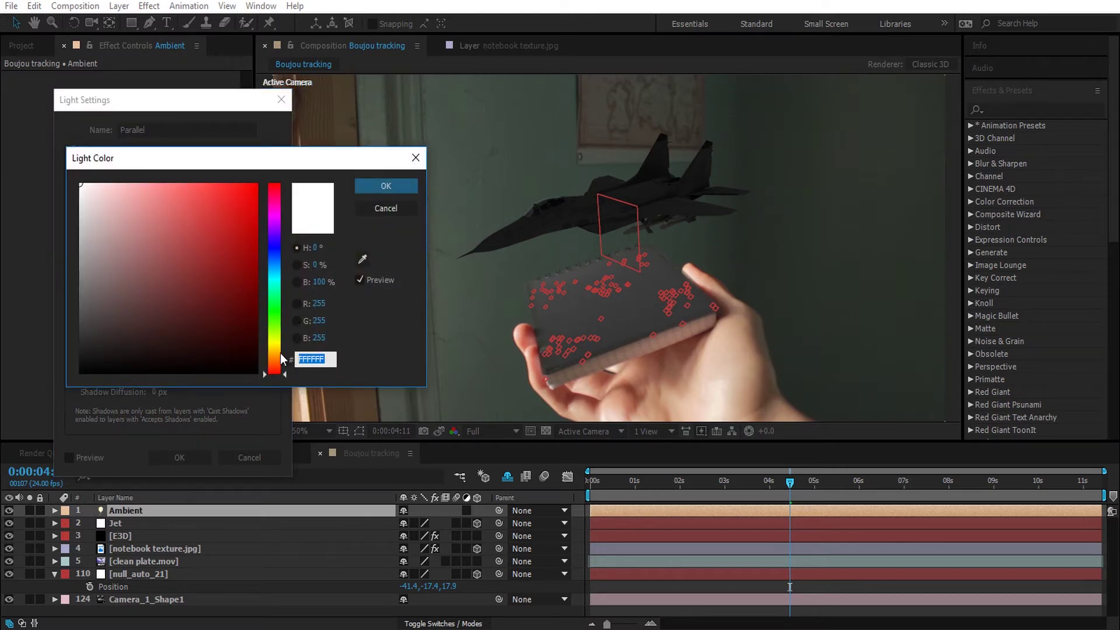
left_click_drag(279, 350, 274, 355)
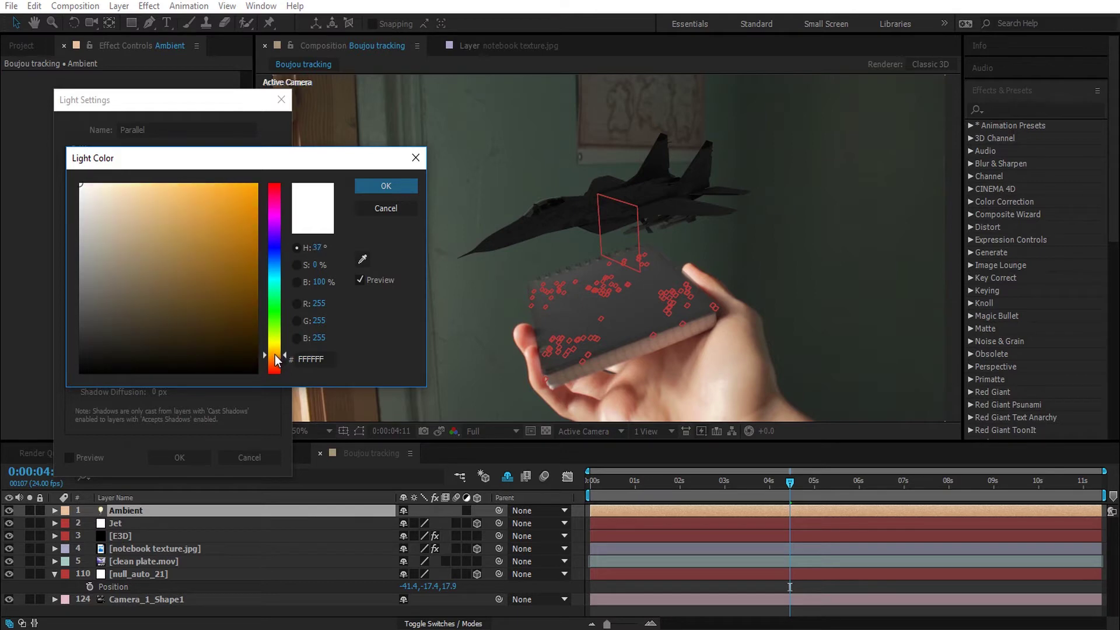
left_click_drag(109, 186, 113, 183)
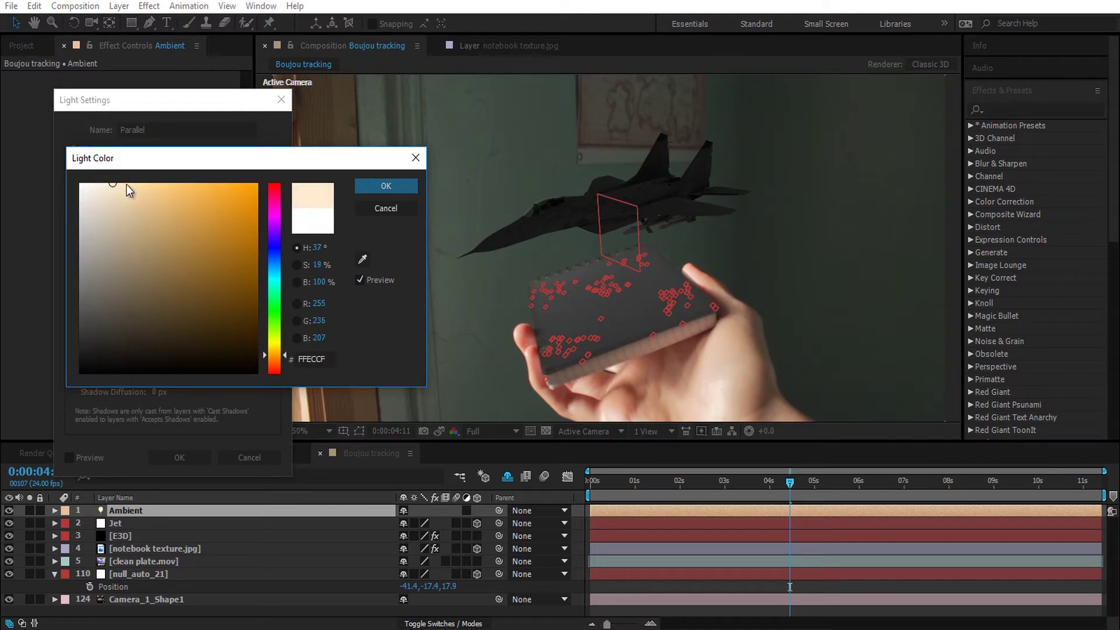
left_click(371, 185)
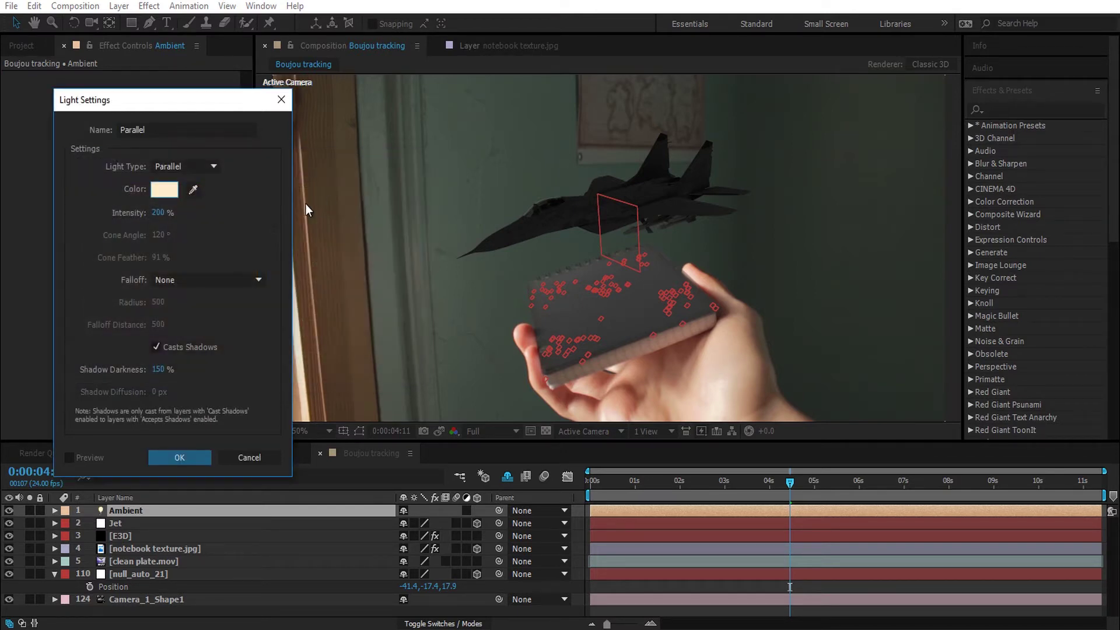
left_click(181, 457)
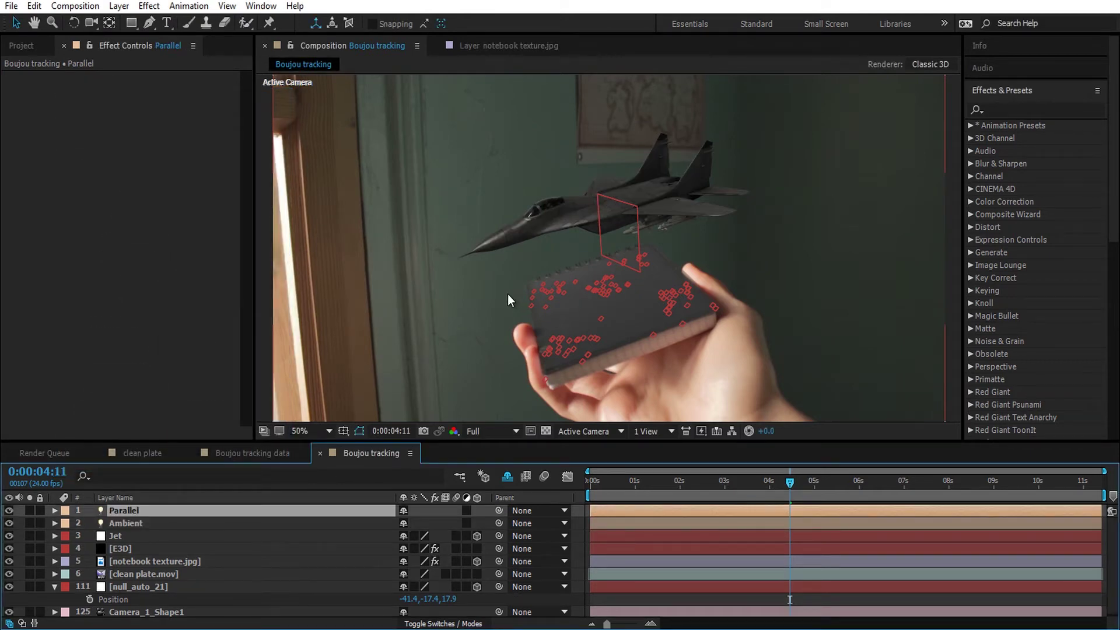
Enable shadows in the E3D layer's Element render settings using Ray-Traced mode.
left_click(153, 548)
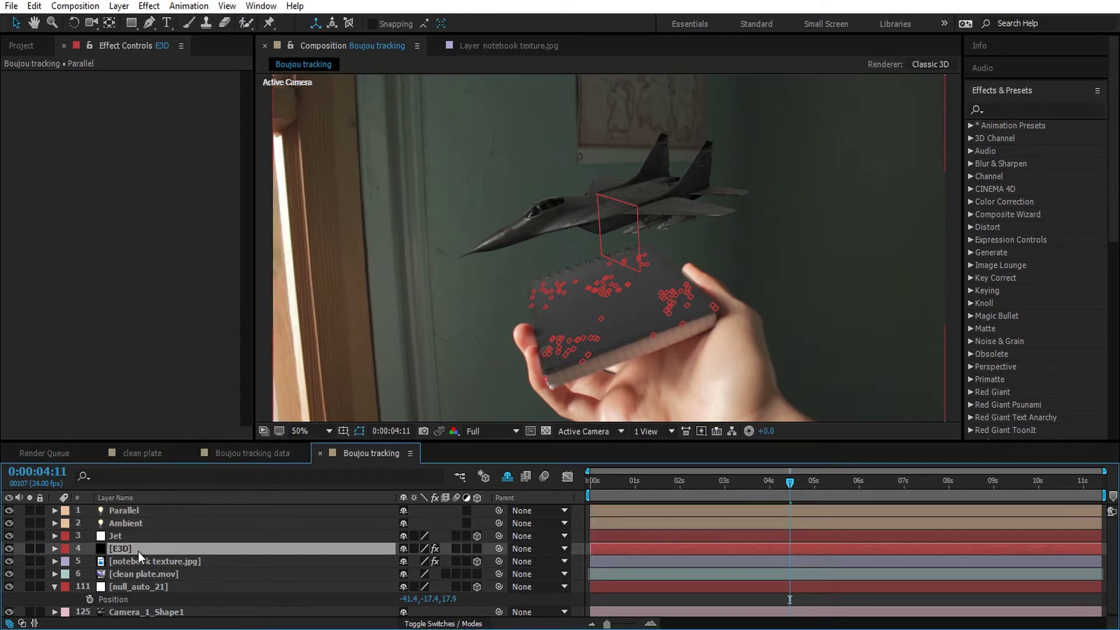
left_click(19, 127)
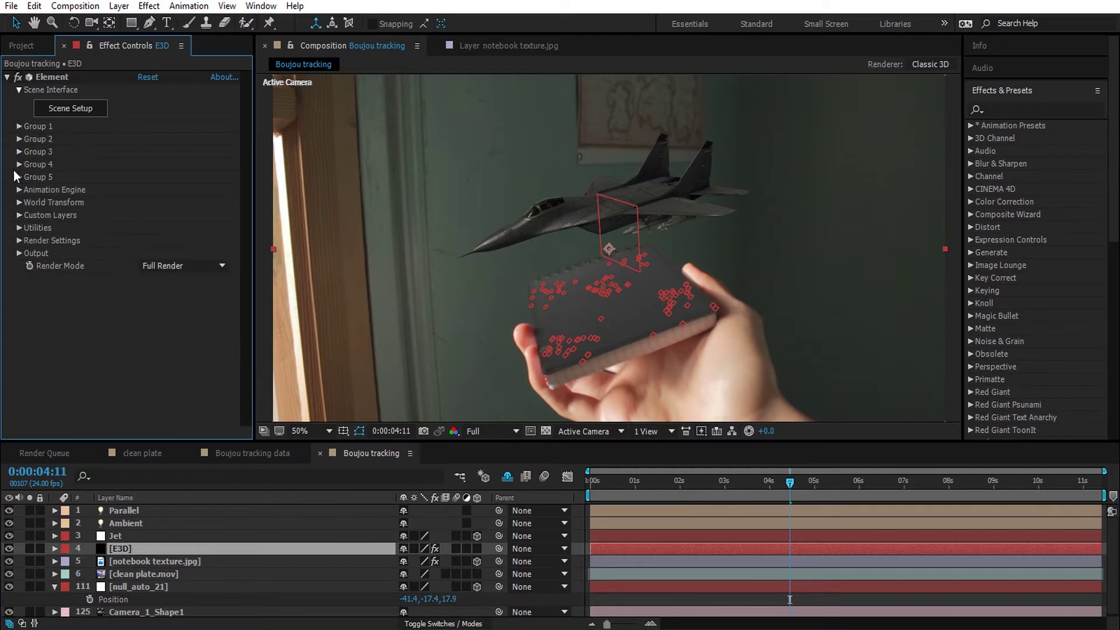
left_click(20, 240)
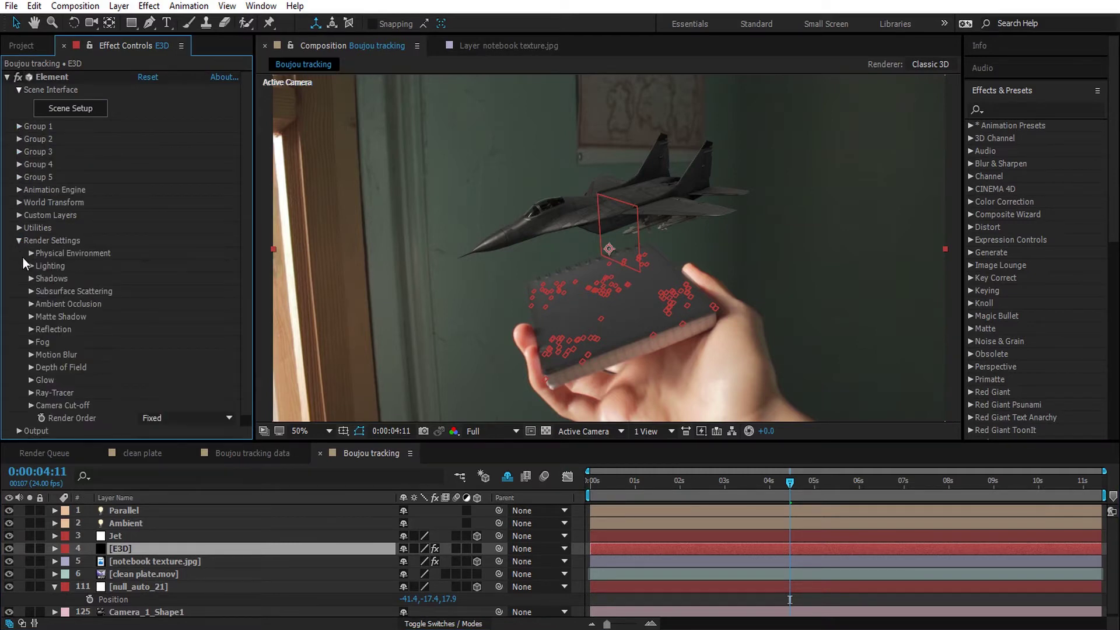
left_click(28, 278)
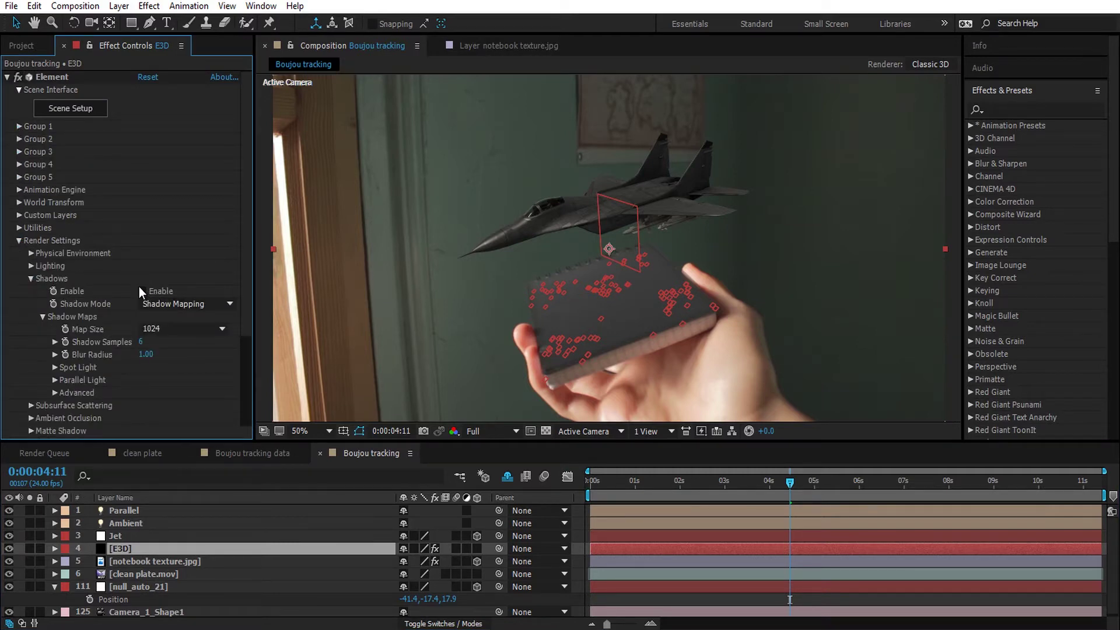
left_click(142, 291)
left_click(191, 306)
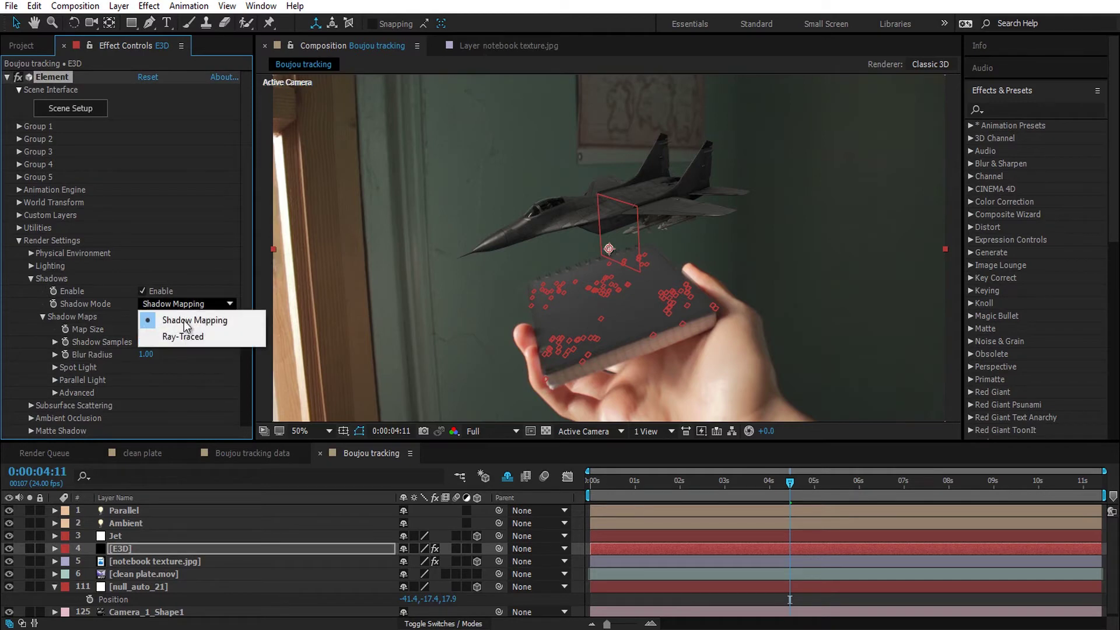
left_click(176, 341)
left_click(32, 278)
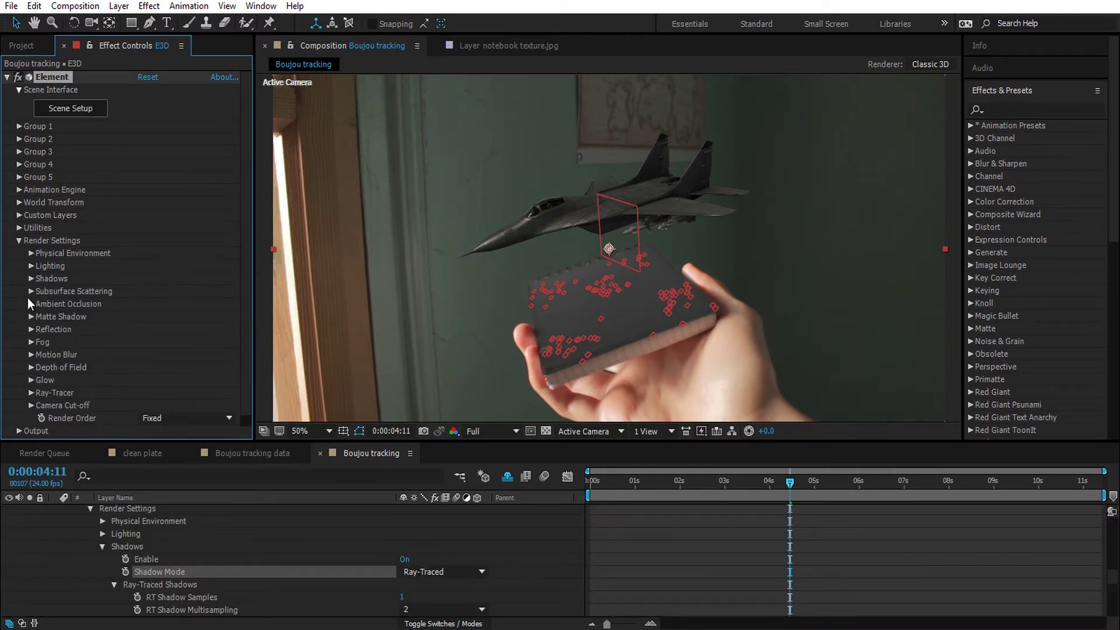
Enable ambient occlusion and raise SSAO Intensity to 13.9.
left_click(31, 304)
left_click(142, 253)
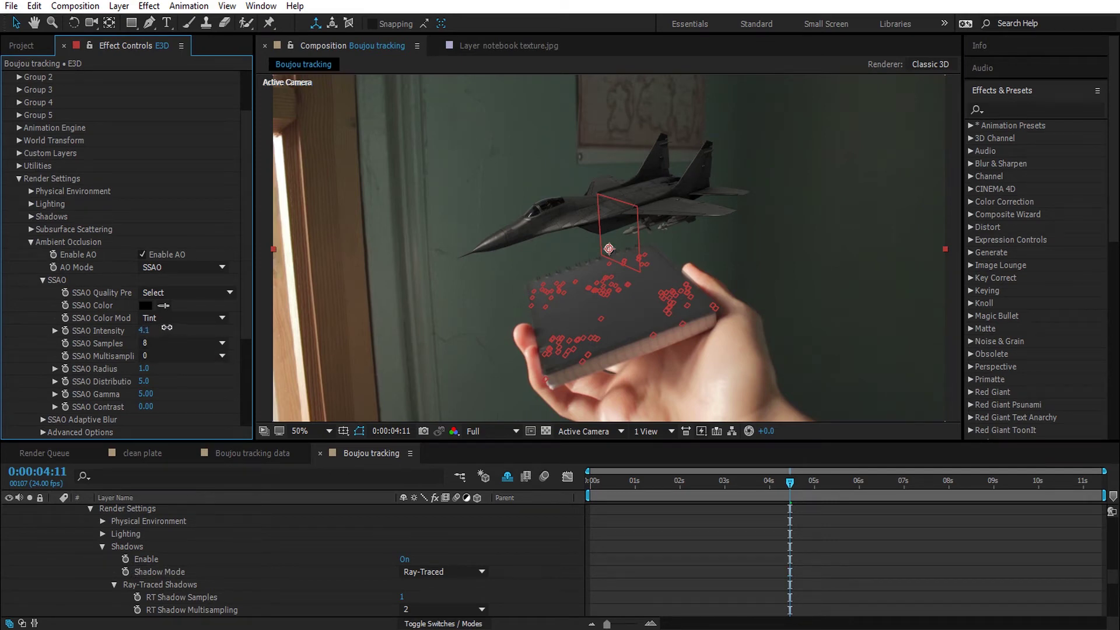
left_click_drag(178, 322, 209, 315)
scroll(155, 538, "up", 10)
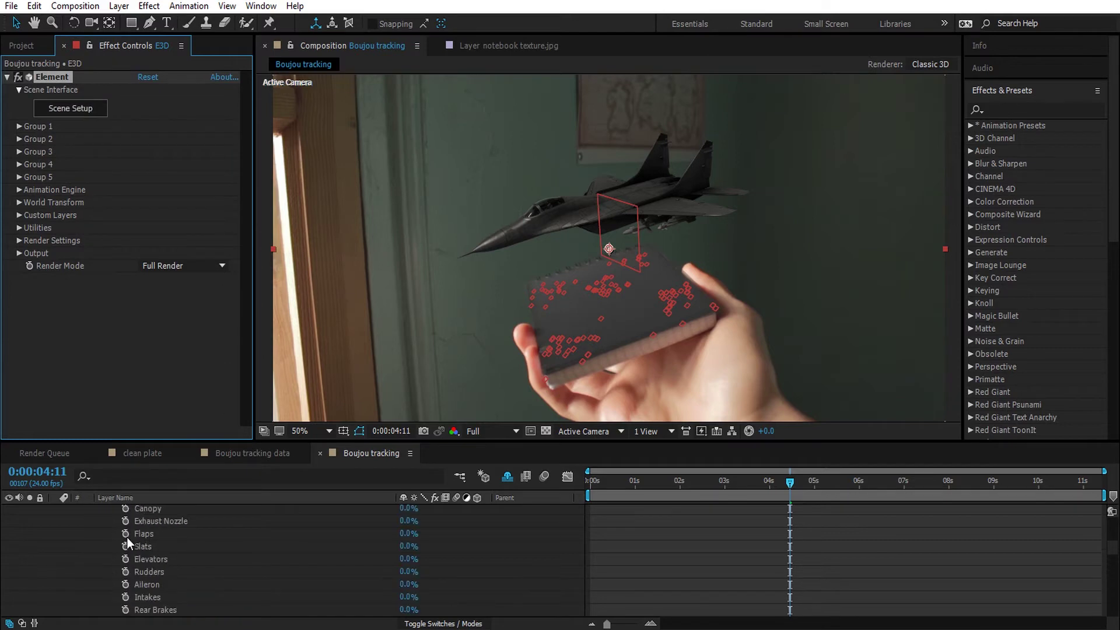
Show the Parallel light's Position and check its placement from the Top view.
left_click(54, 548)
left_click(128, 516)
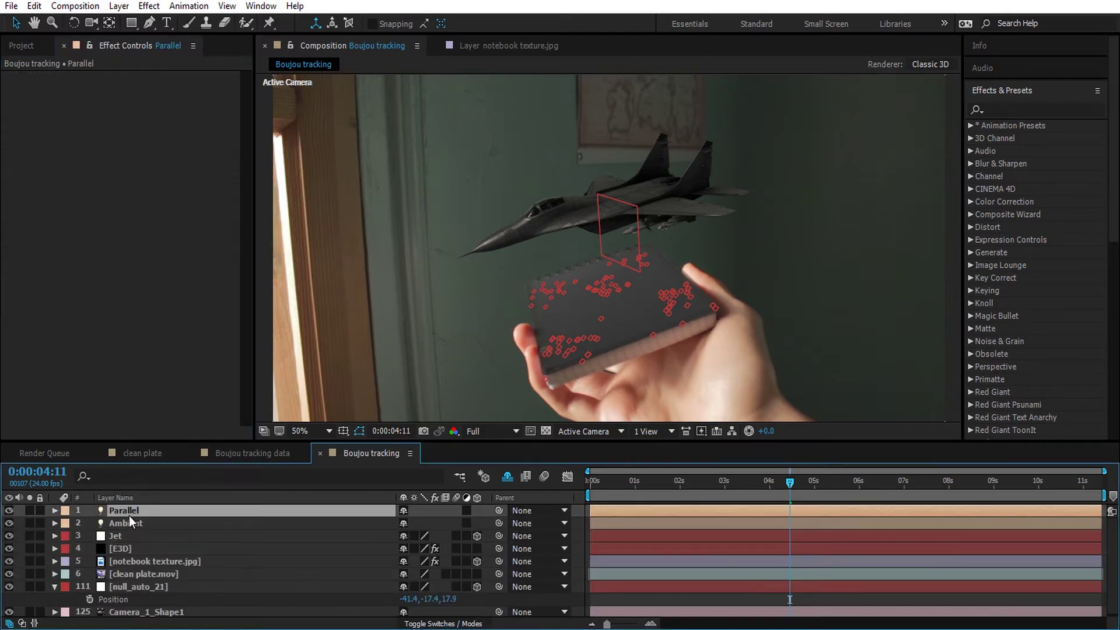
key("p")
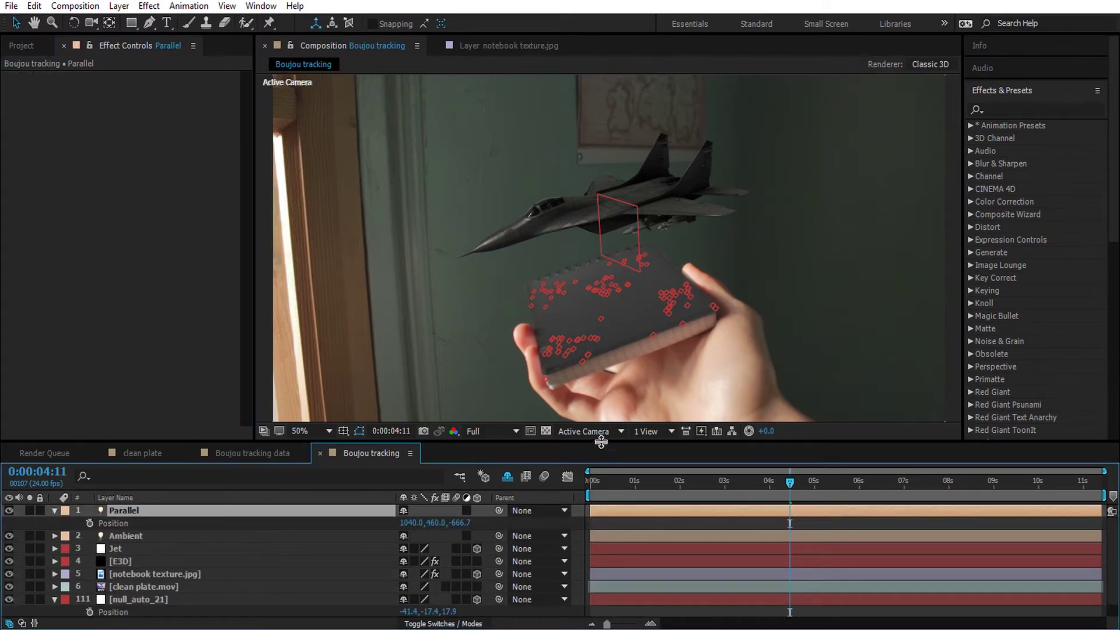
left_click(591, 431)
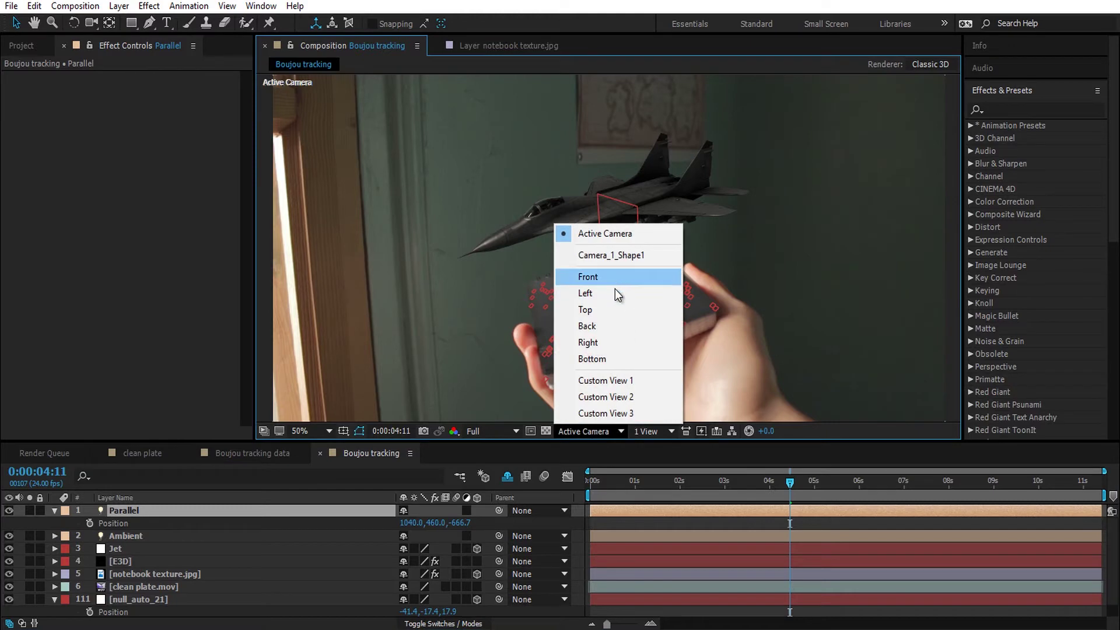
left_click(608, 308)
scroll(541, 251, "up", 1)
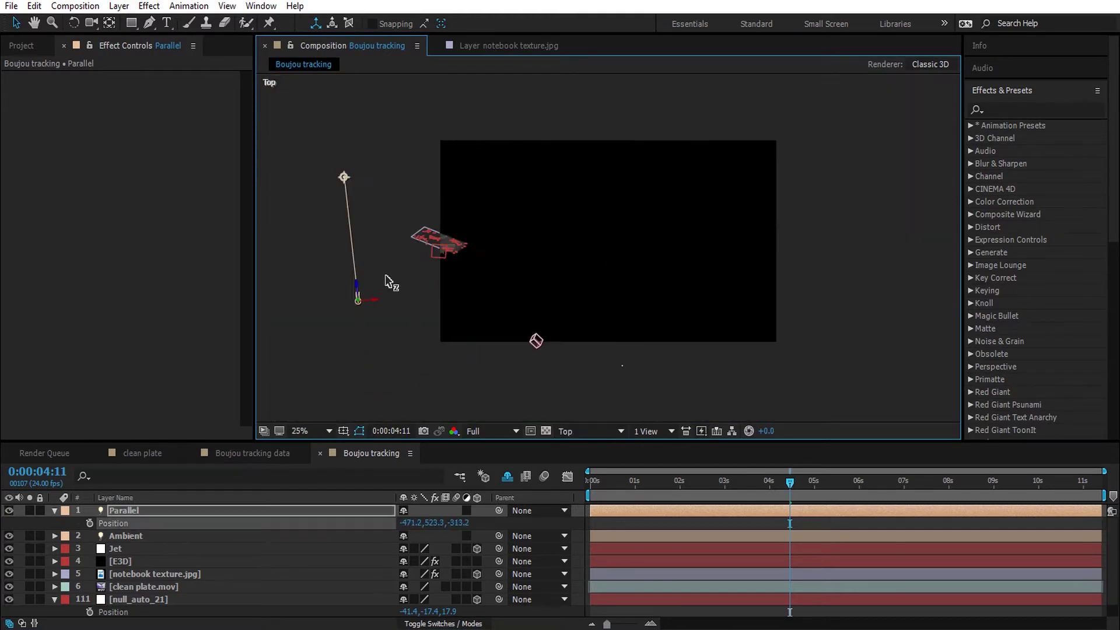
left_click(592, 430)
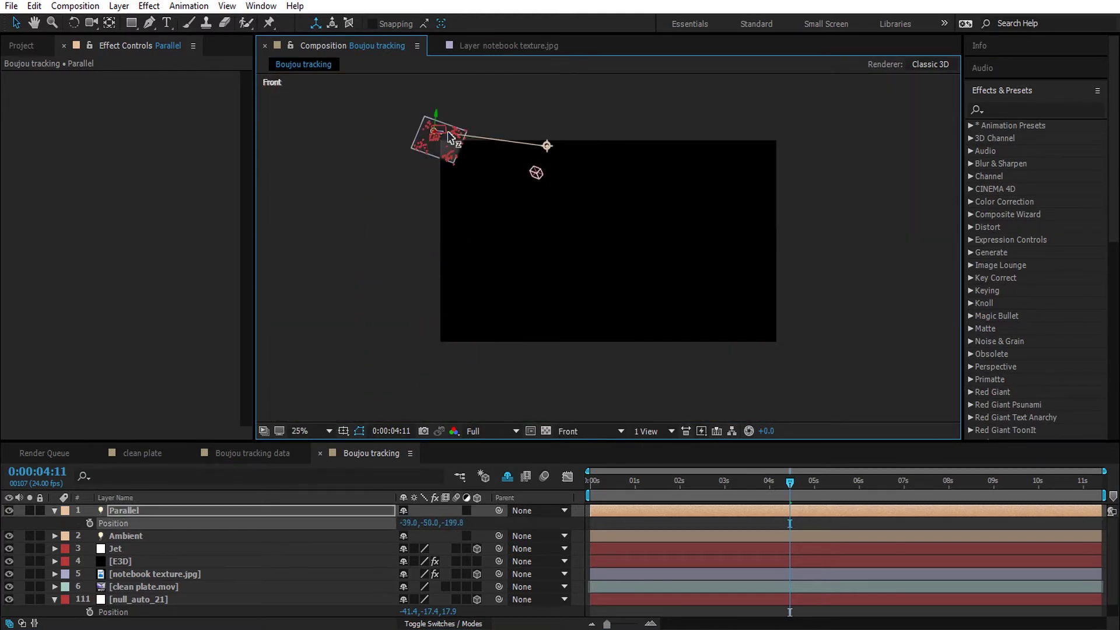
key("Escape")
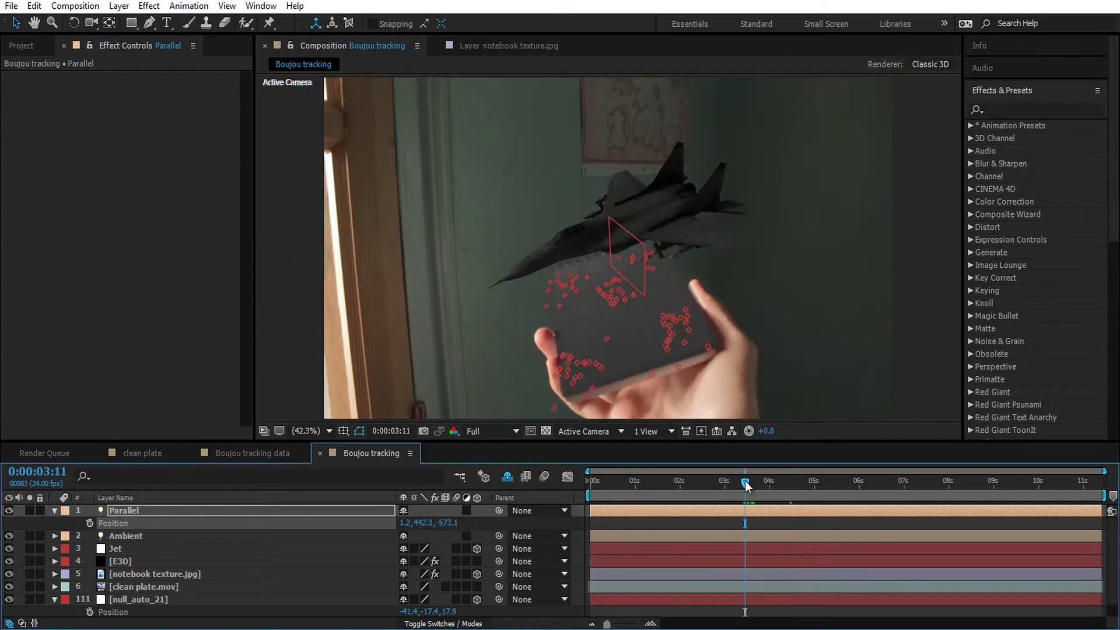
Move the light behind the jet, brighten its intensity, and parent it to the tracked camera.
left_click_drag(514, 390, 568, 283)
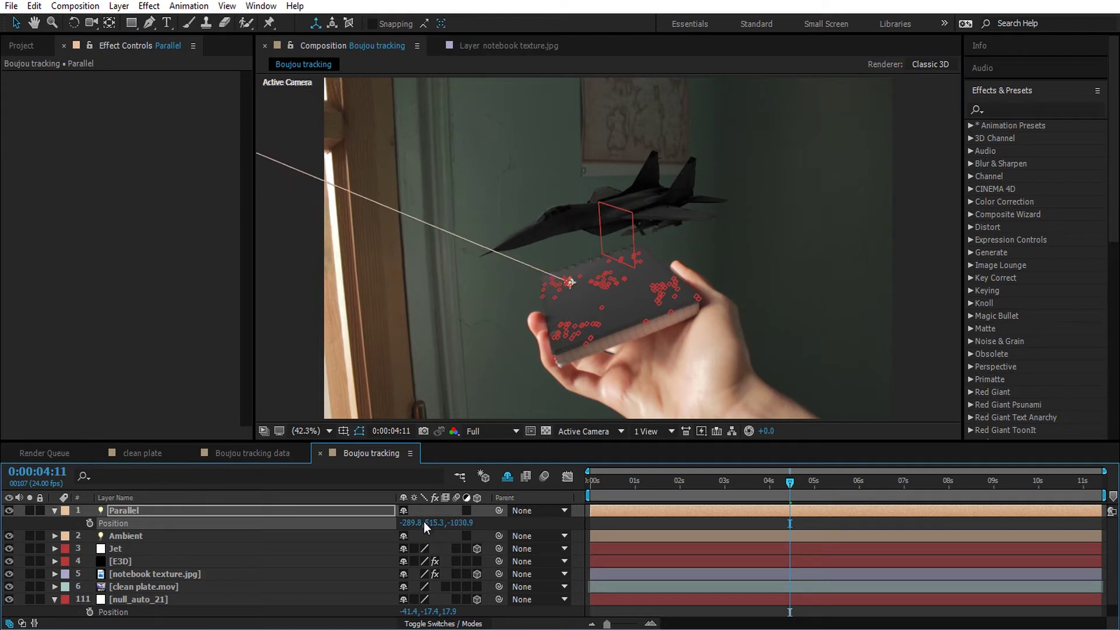
left_click(71, 512)
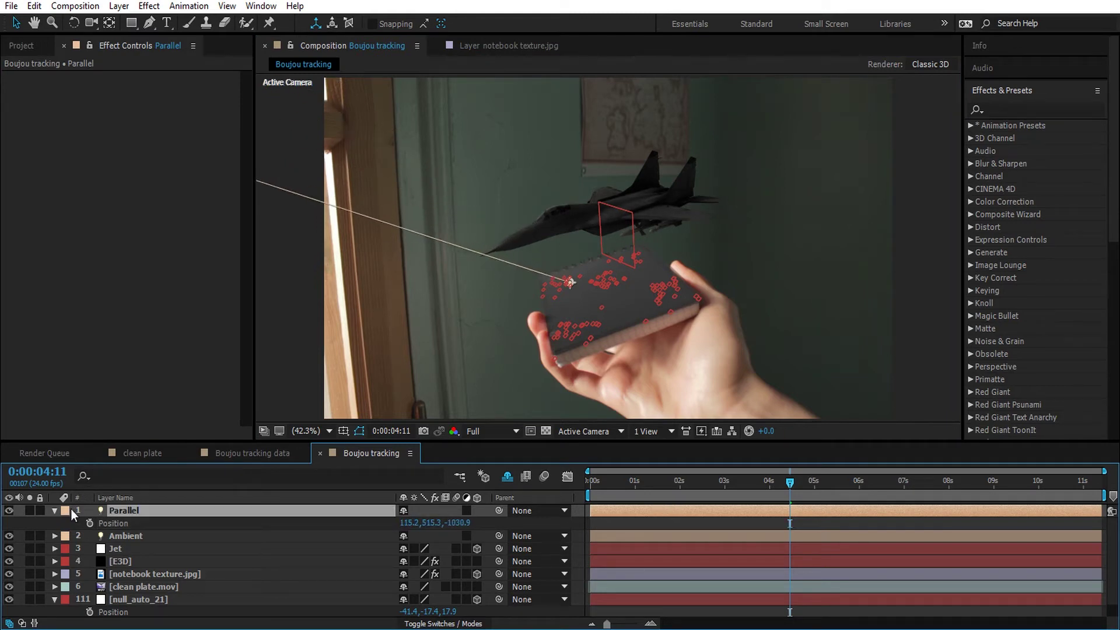
key("t")
left_click_drag(405, 542, 622, 535)
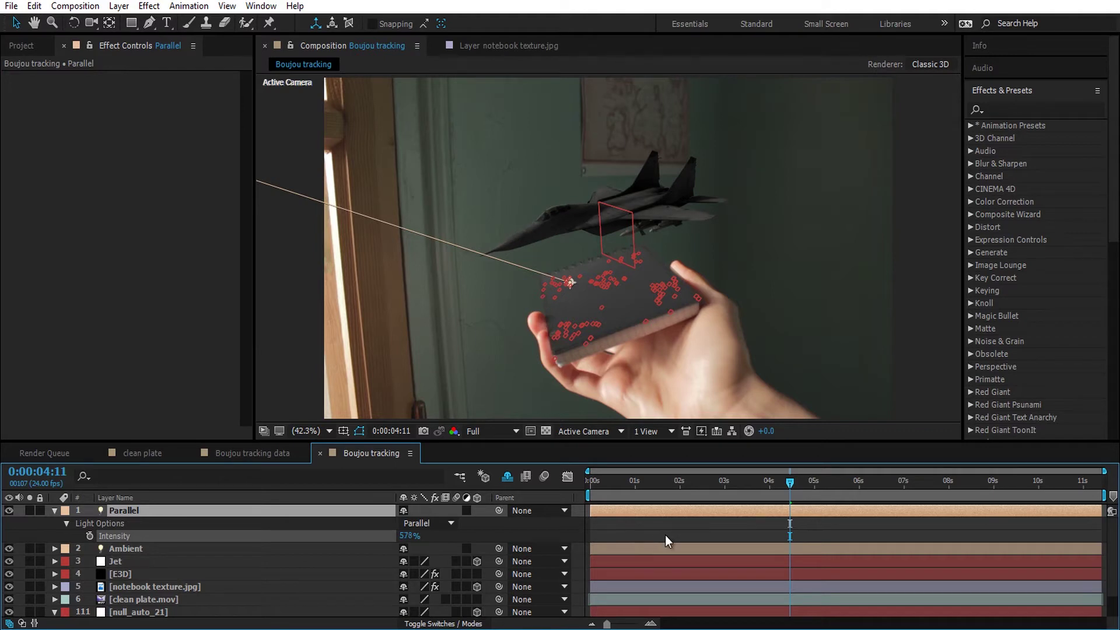
left_click(337, 538)
left_click_drag(499, 517, 147, 611)
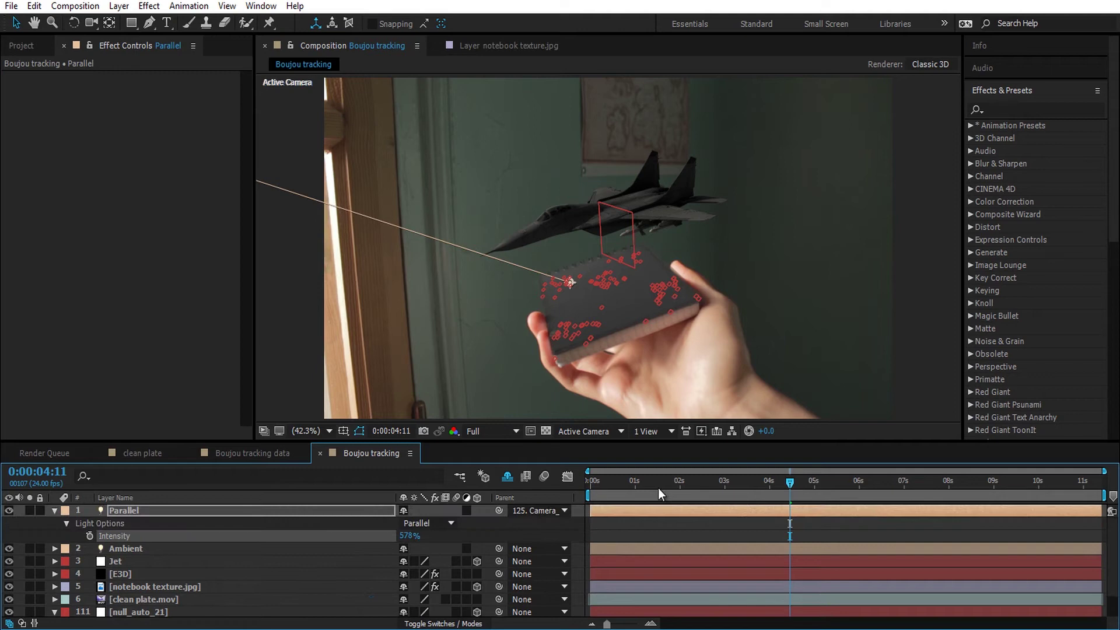
Scrub through the shot and adjust the light's Position to -624.7, -33.1, 303.2.
left_click_drag(790, 478, 594, 495)
left_click(777, 482)
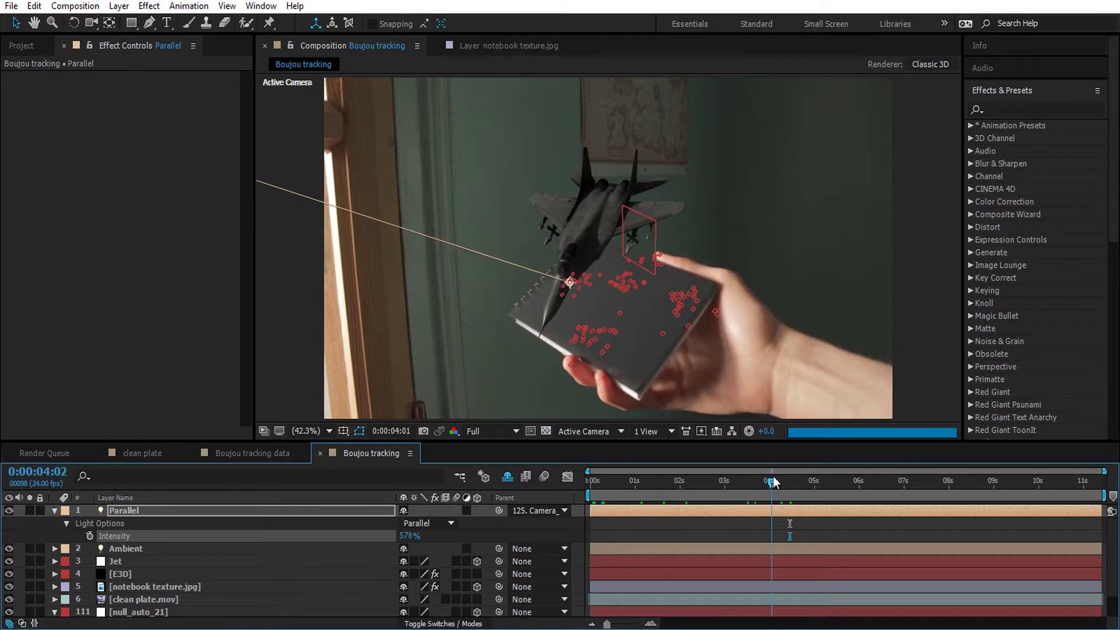
left_click_drag(853, 481, 865, 480)
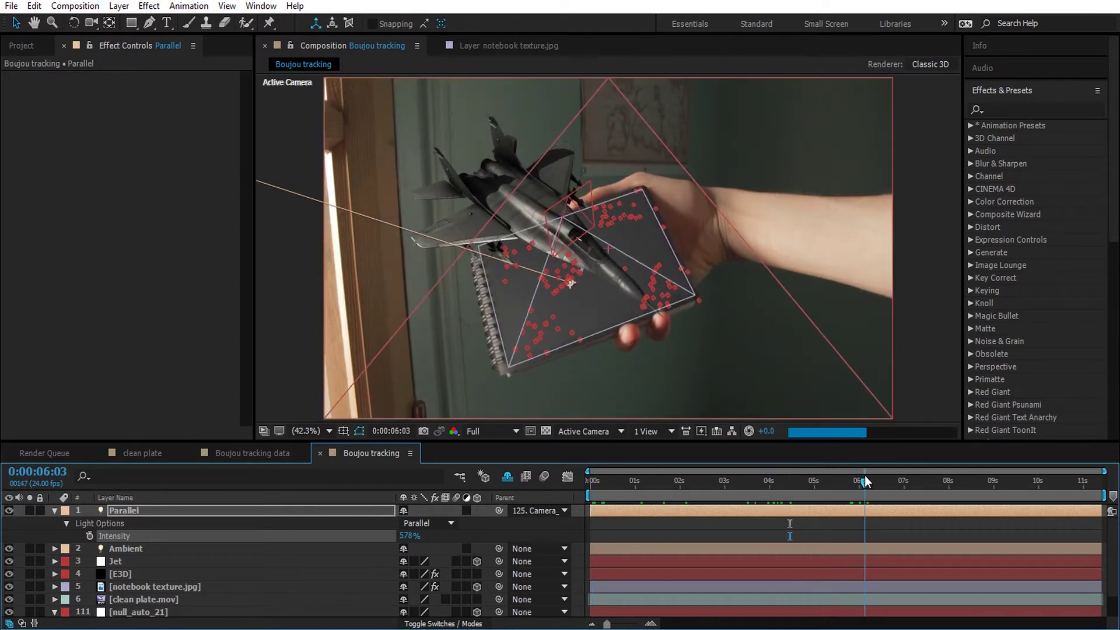
key("p")
left_click(294, 523)
left_click(835, 483)
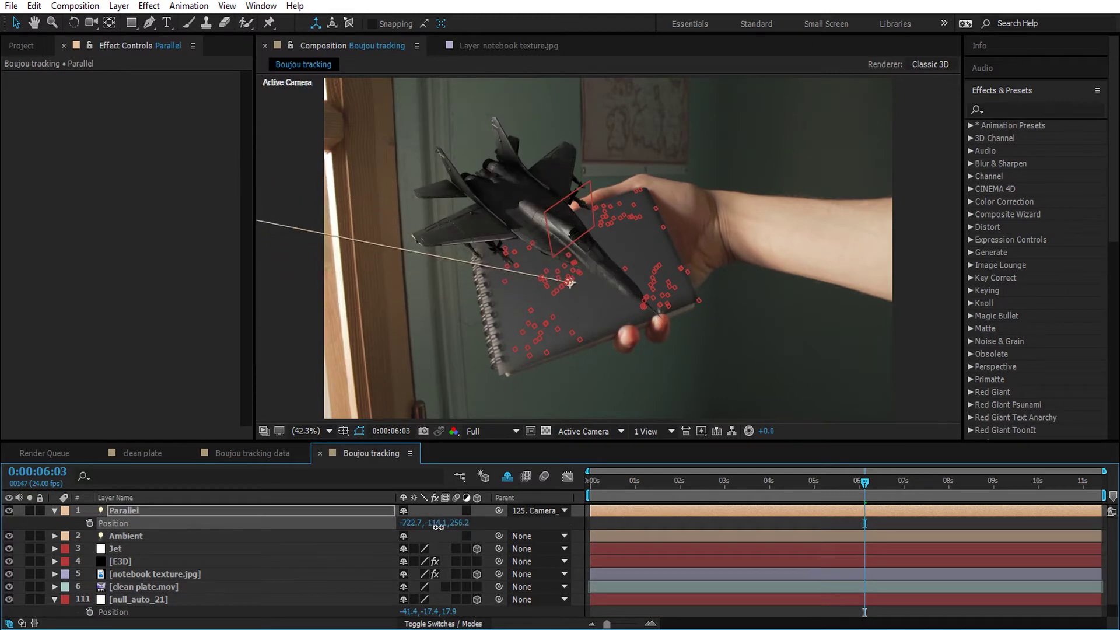
left_click_drag(835, 481, 903, 482)
scroll(608, 247, "down", 6)
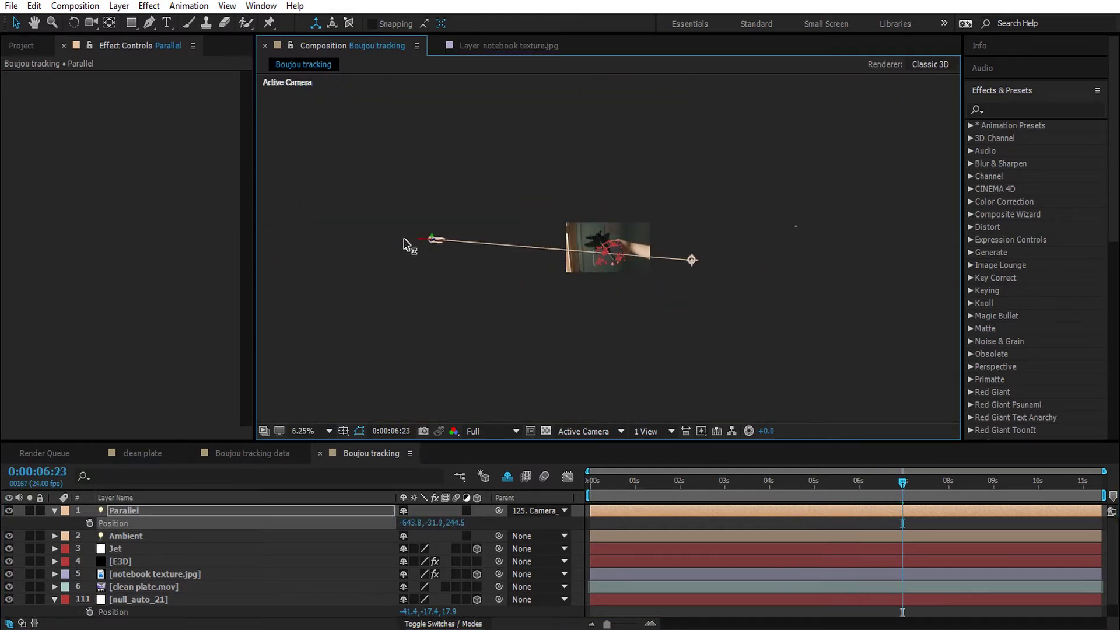
scroll(450, 243, "up", 6)
left_click_drag(401, 524, 829, 485)
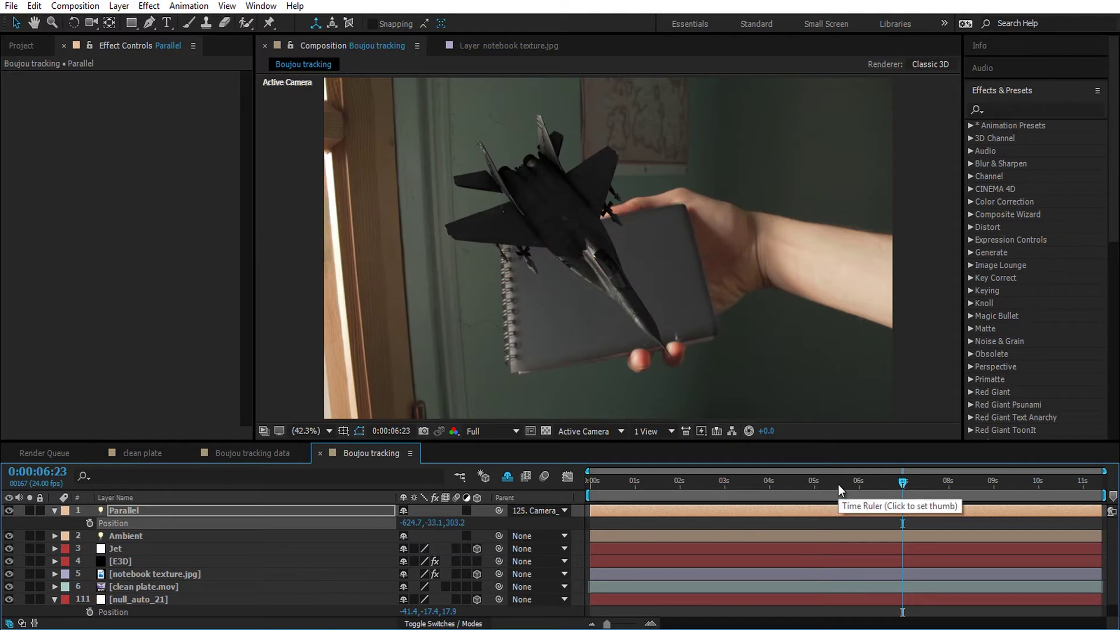
left_click(888, 482)
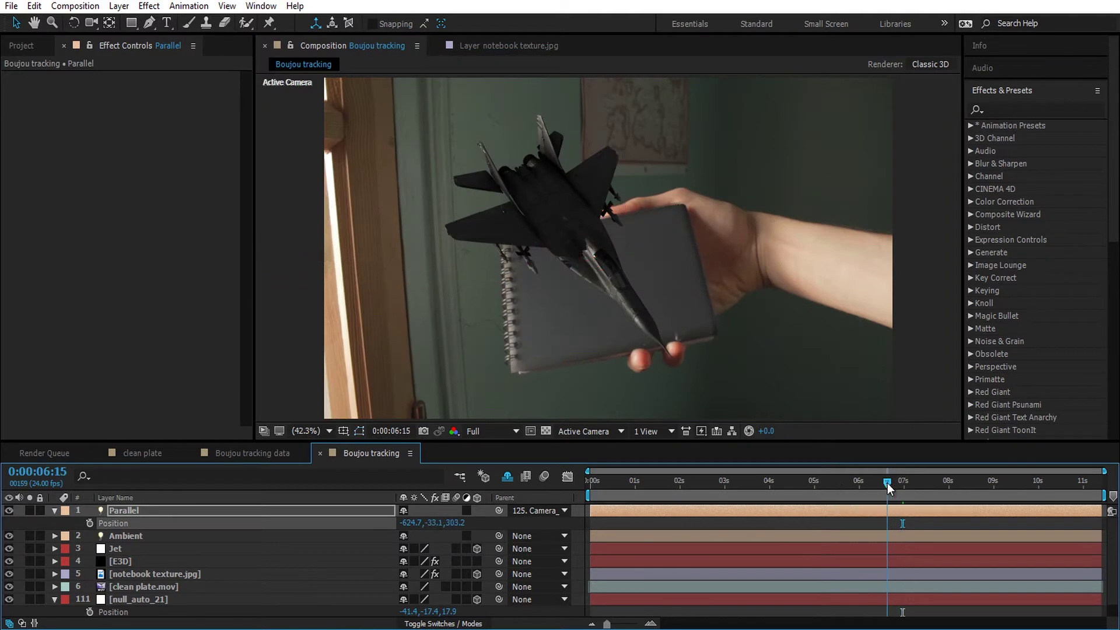
left_click_drag(888, 483, 840, 488)
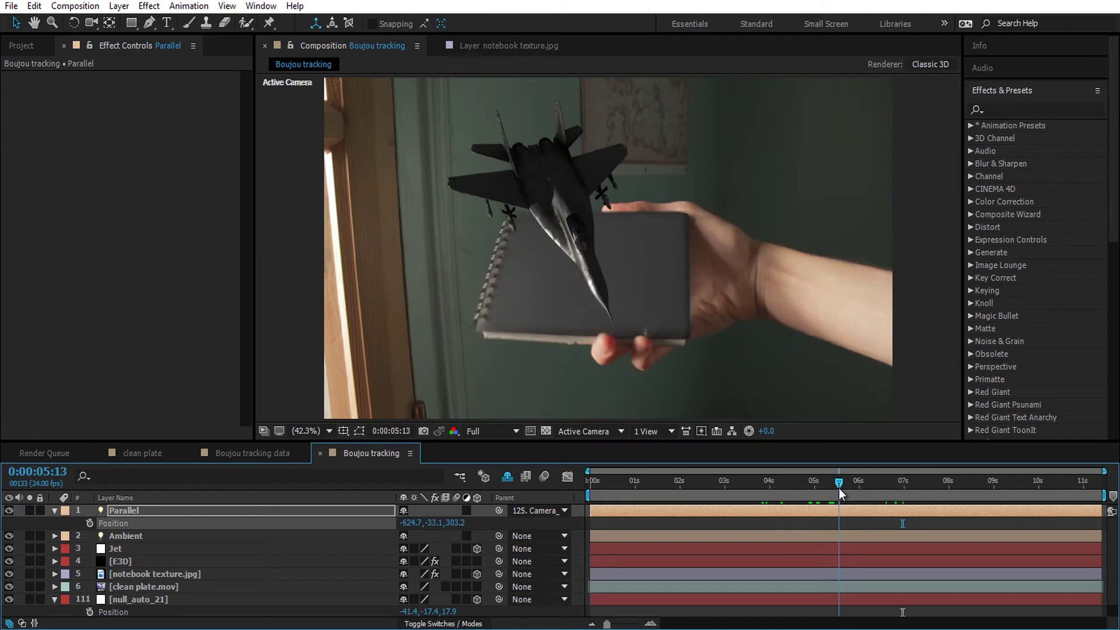
Lower the Parallel light's Shadow Darkness to 86% under Light Options.
left_click(145, 510)
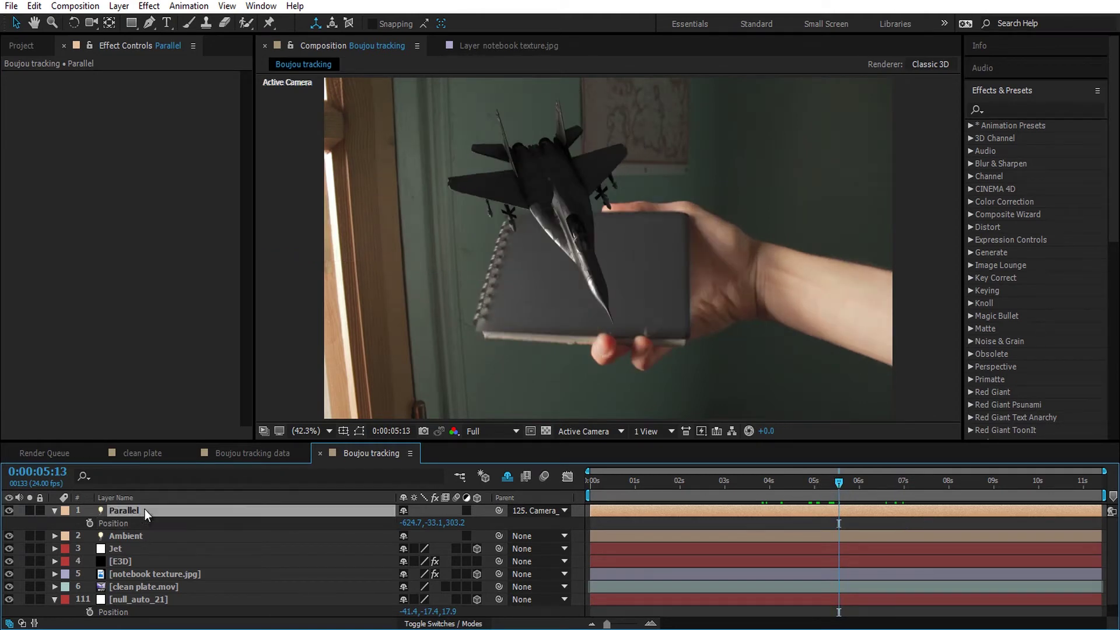
left_click(53, 512)
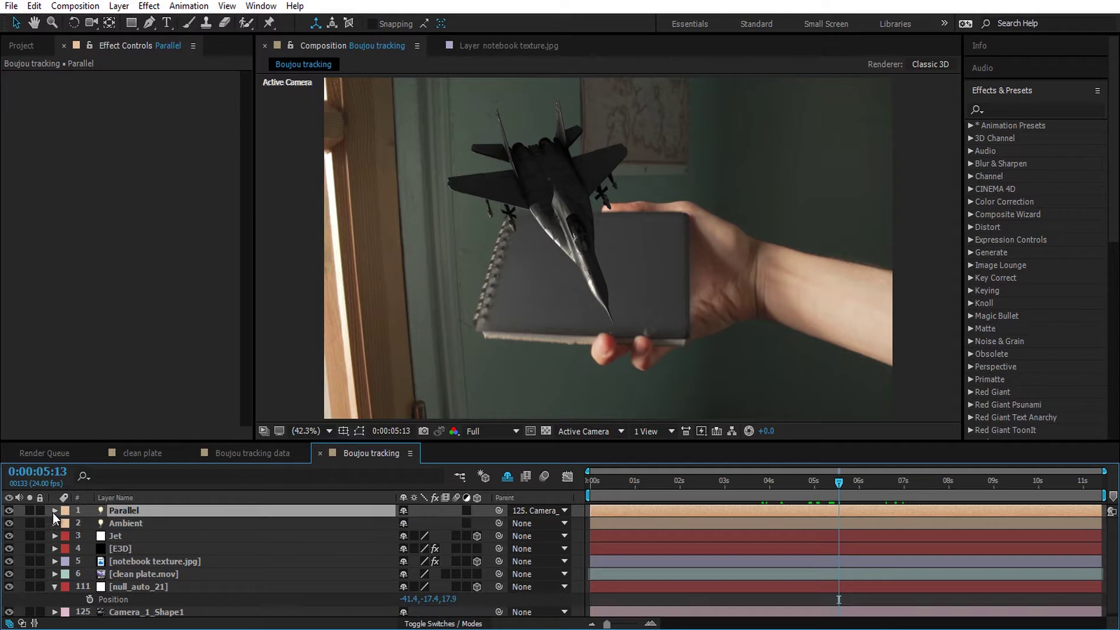
left_click(53, 512)
left_click(66, 562)
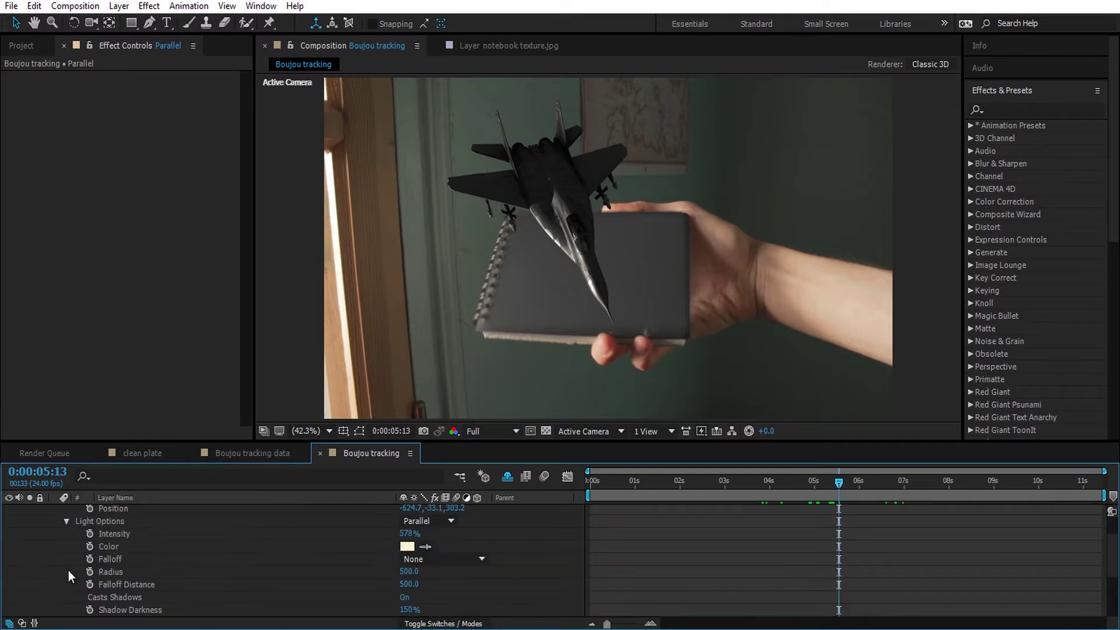
left_click_drag(402, 610, 341, 597)
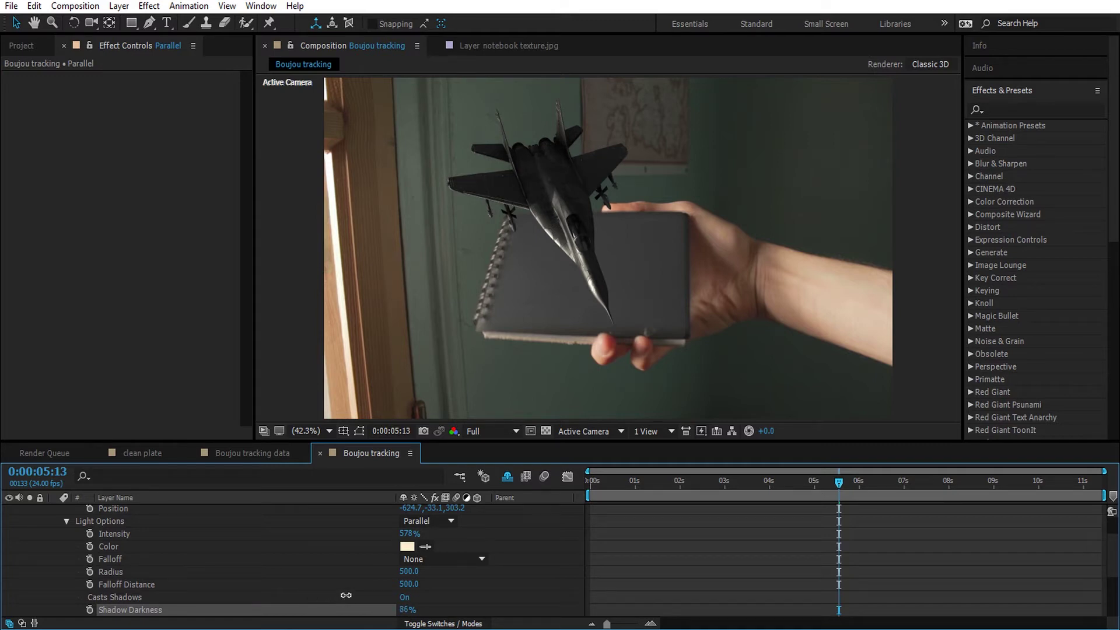
scroll(63, 519, "up", 2)
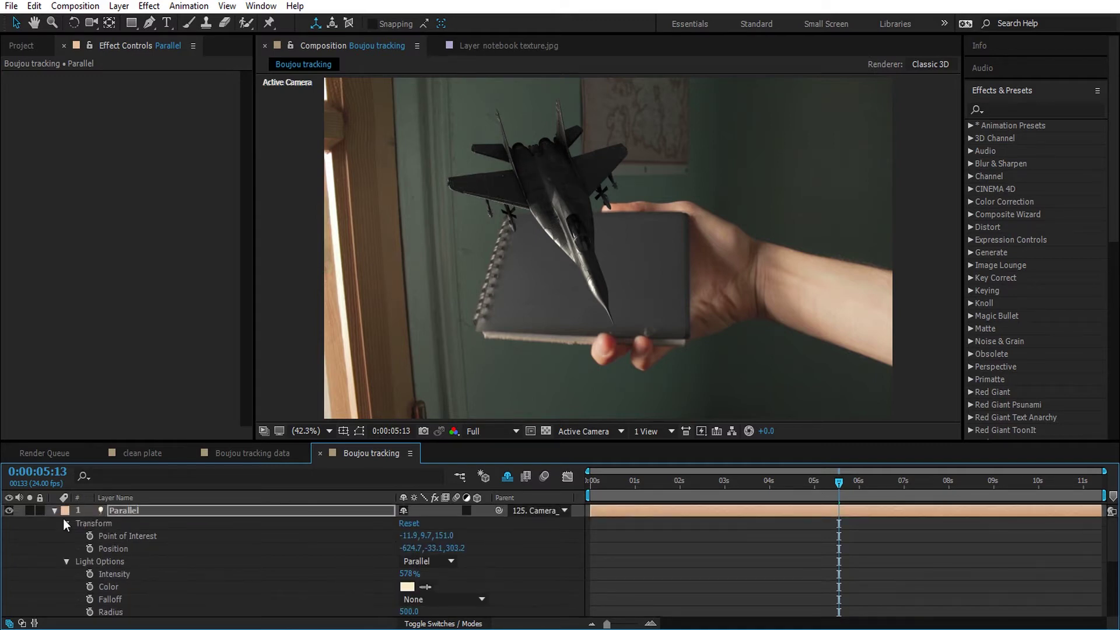
left_click(54, 511)
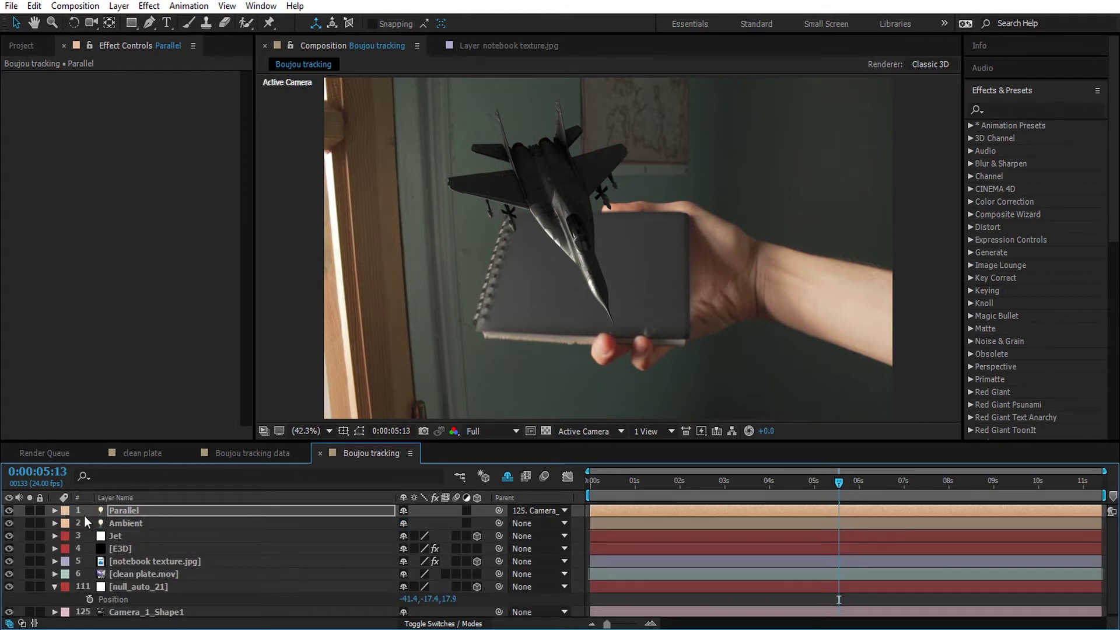
Dim the light's Intensity to about 231% and check a later frame.
key("u")
key("u")
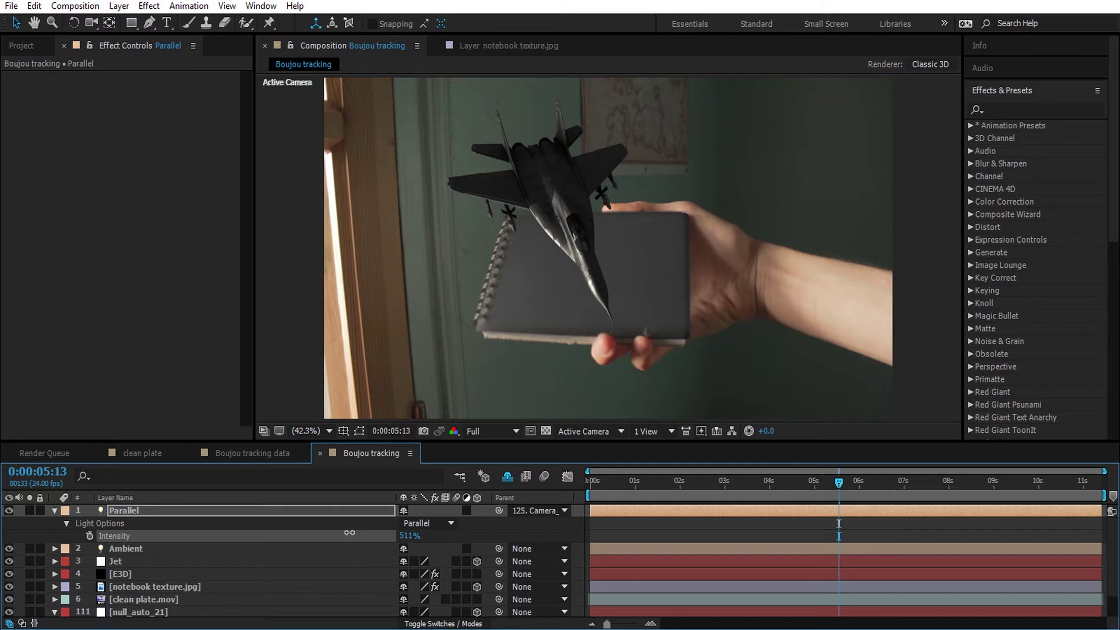
left_click_drag(349, 533, 167, 535)
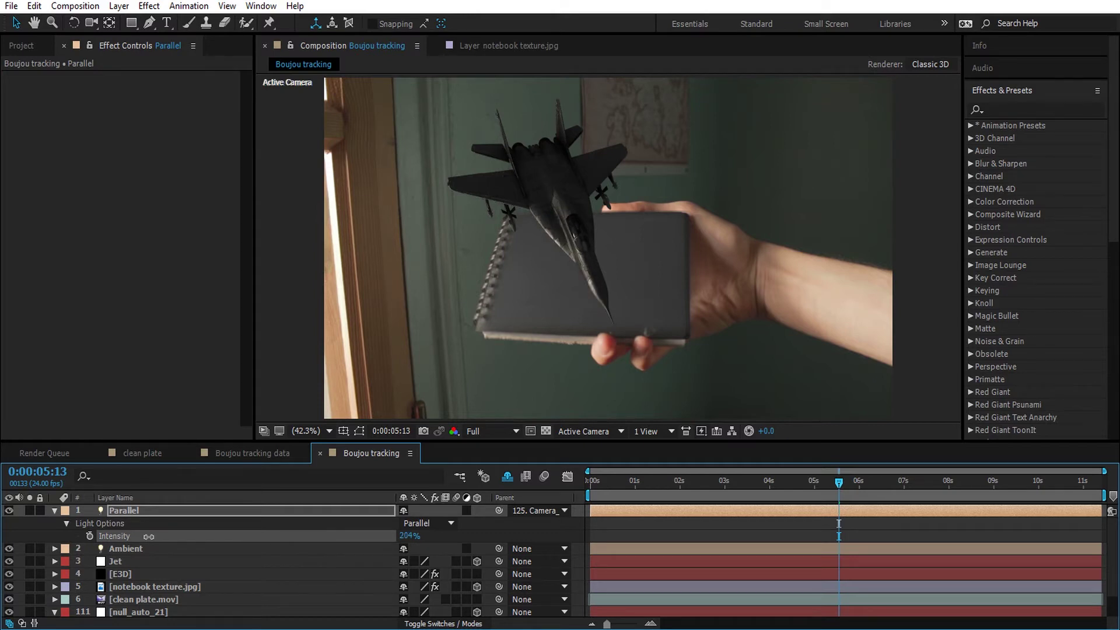
mouse_move(908, 479)
left_mouse_down()
mouse_move(993, 463)
mouse_move(925, 472)
left_mouse_up()
Apply Gaussian Blur from Effects & Presets to the E3D layer with Blurriness 3.0.
left_click(83, 511)
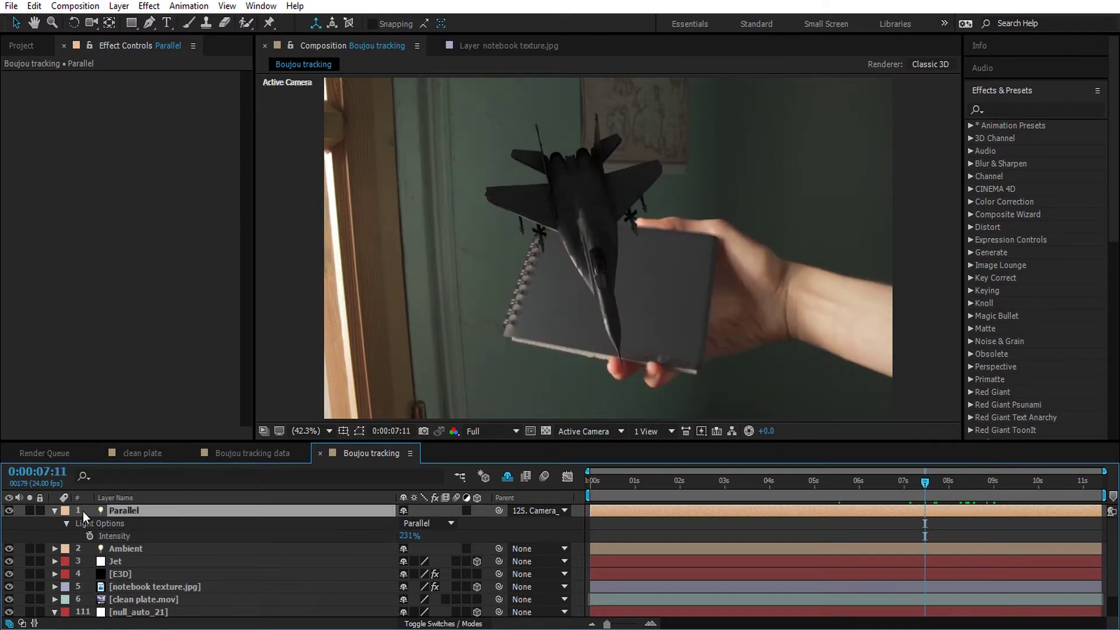
left_click(53, 510)
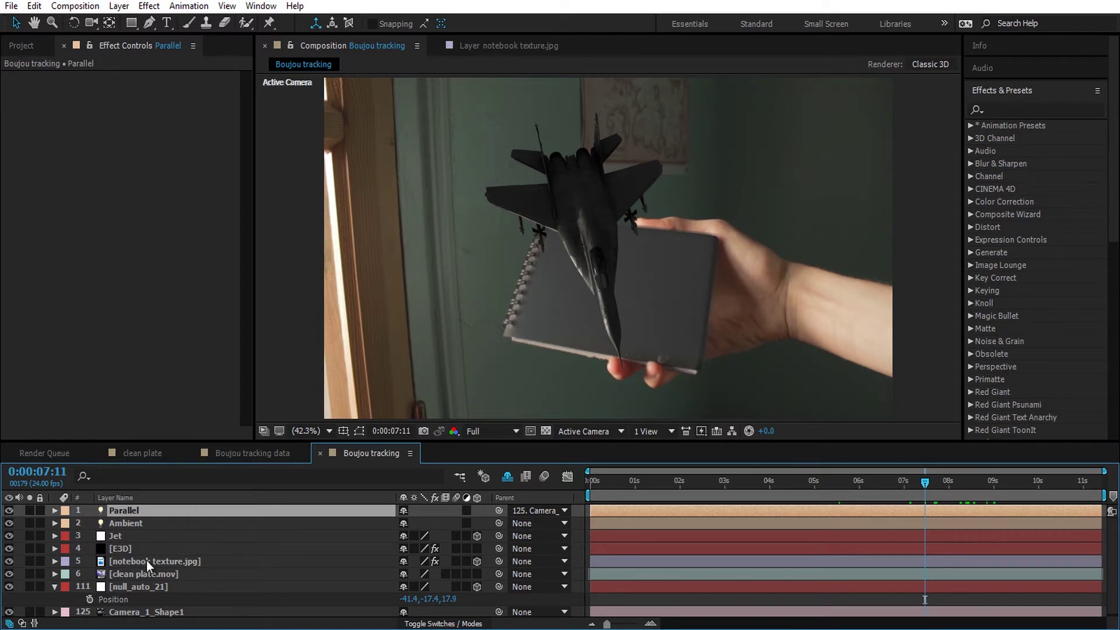
left_click(167, 547)
left_click(1035, 103)
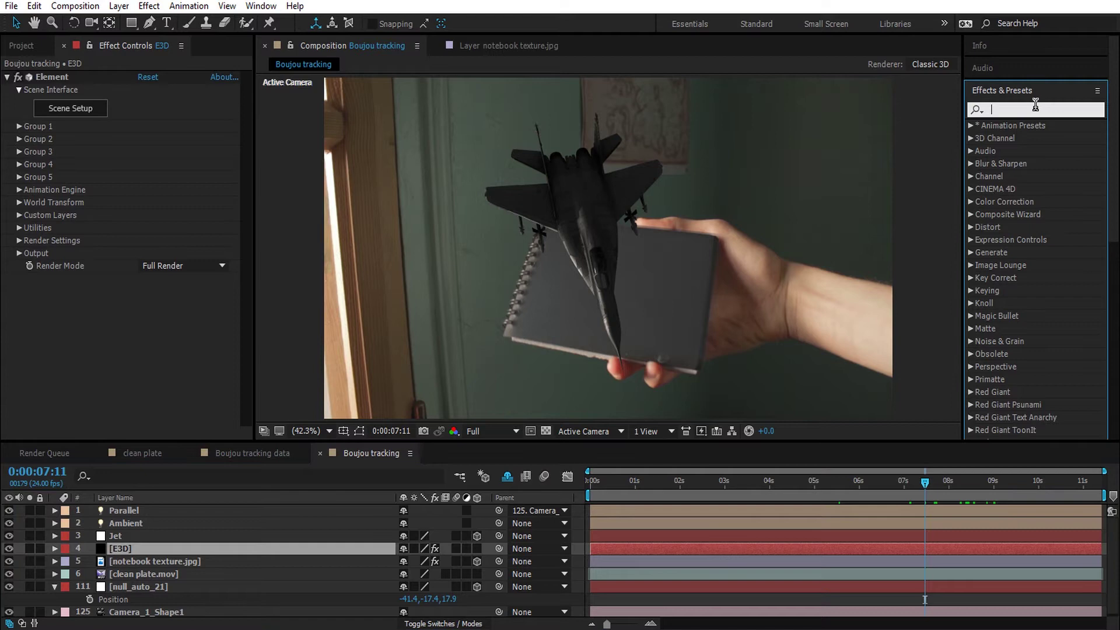
type("gau")
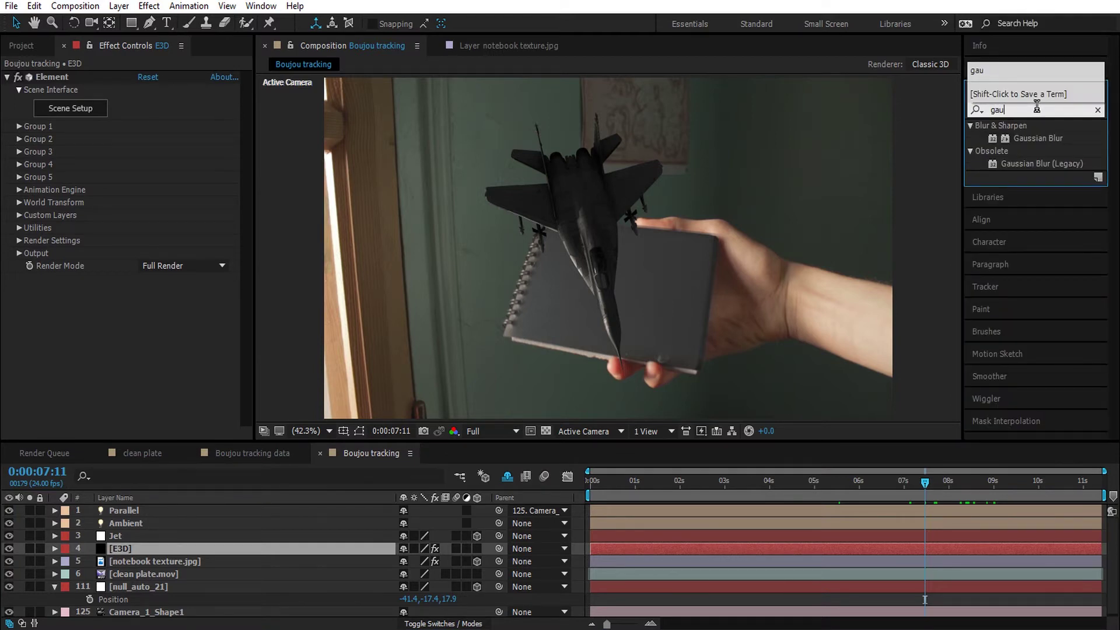
left_click_drag(1038, 139, 201, 546)
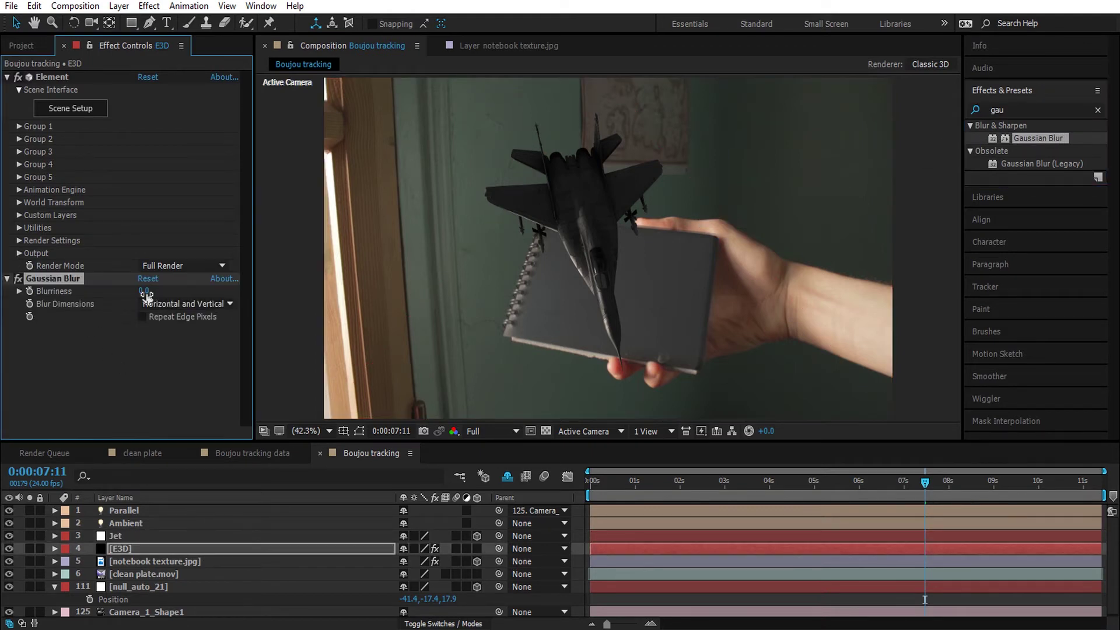
left_click(143, 291)
type("3")
key("Return")
left_click(114, 354)
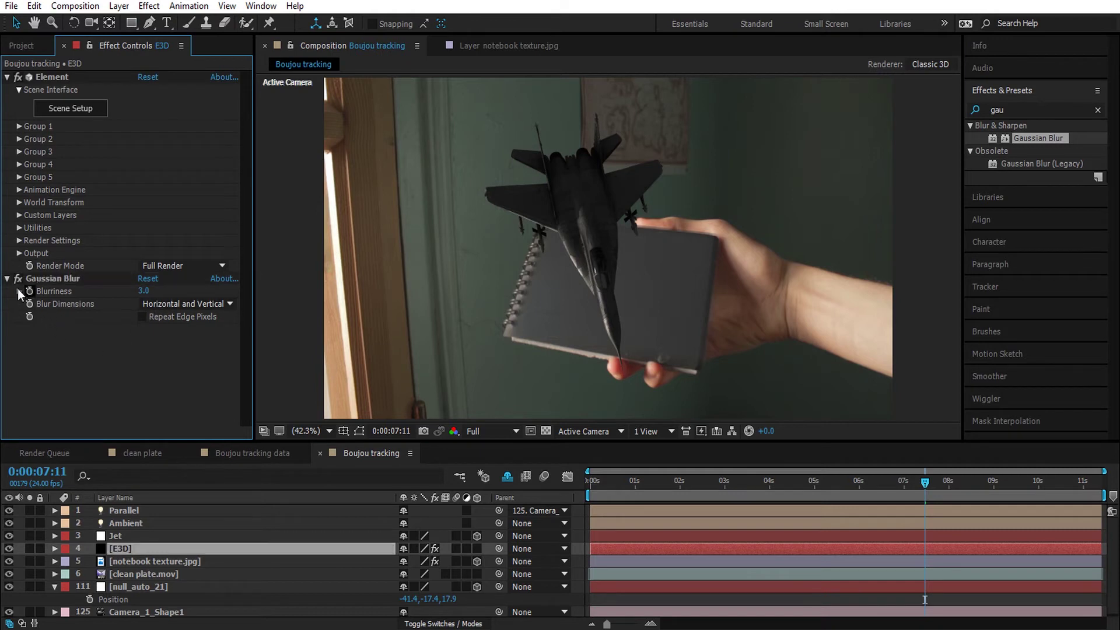
Add Grain to the E3D layer at 0.3 intensity and enable the blur's Repeat Edge Pixels.
left_click(1030, 109)
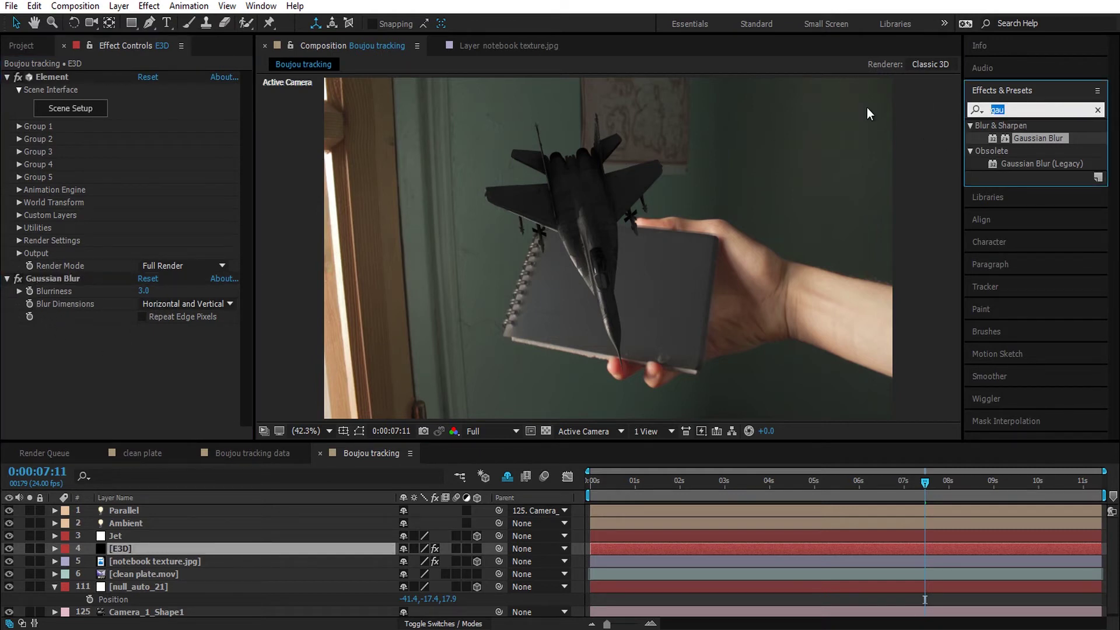
type("grain")
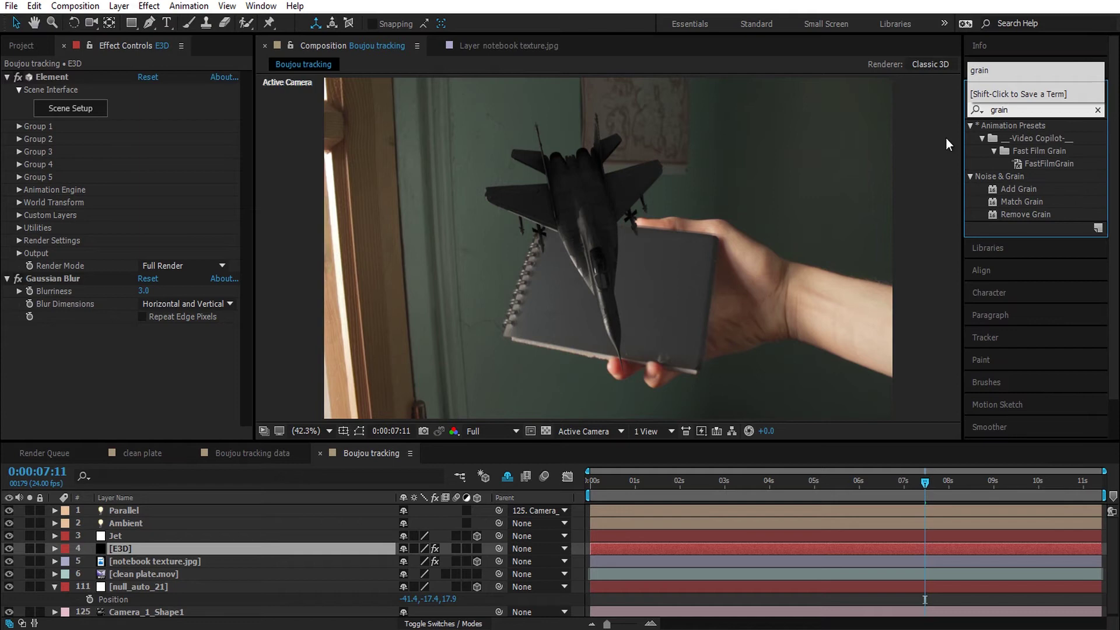
left_click_drag(1022, 187, 229, 545)
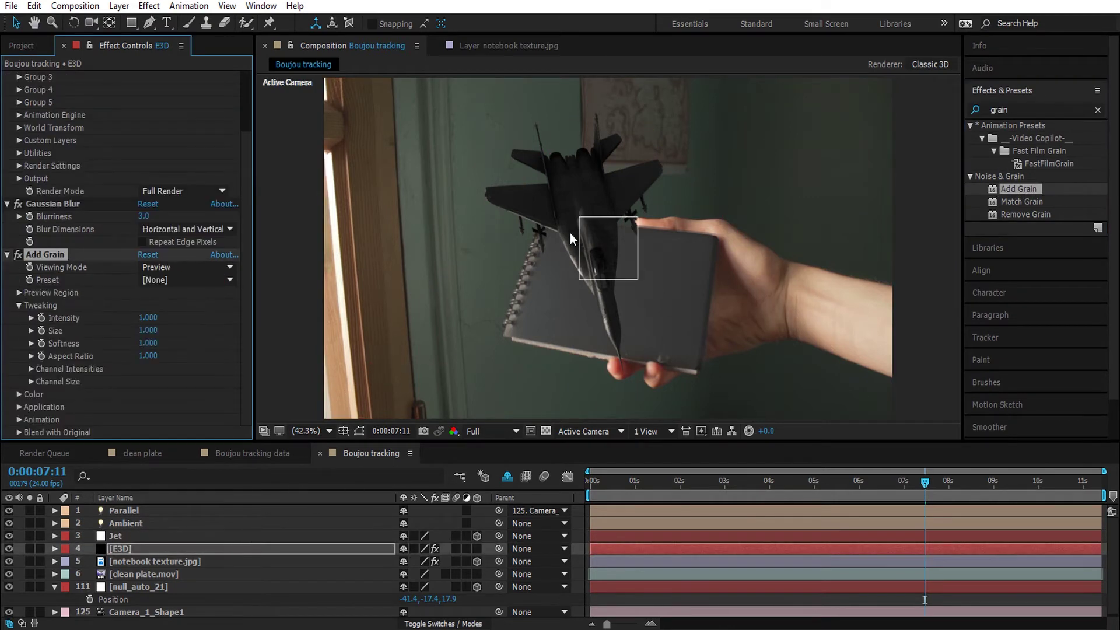
scroll(569, 232, "up", 3)
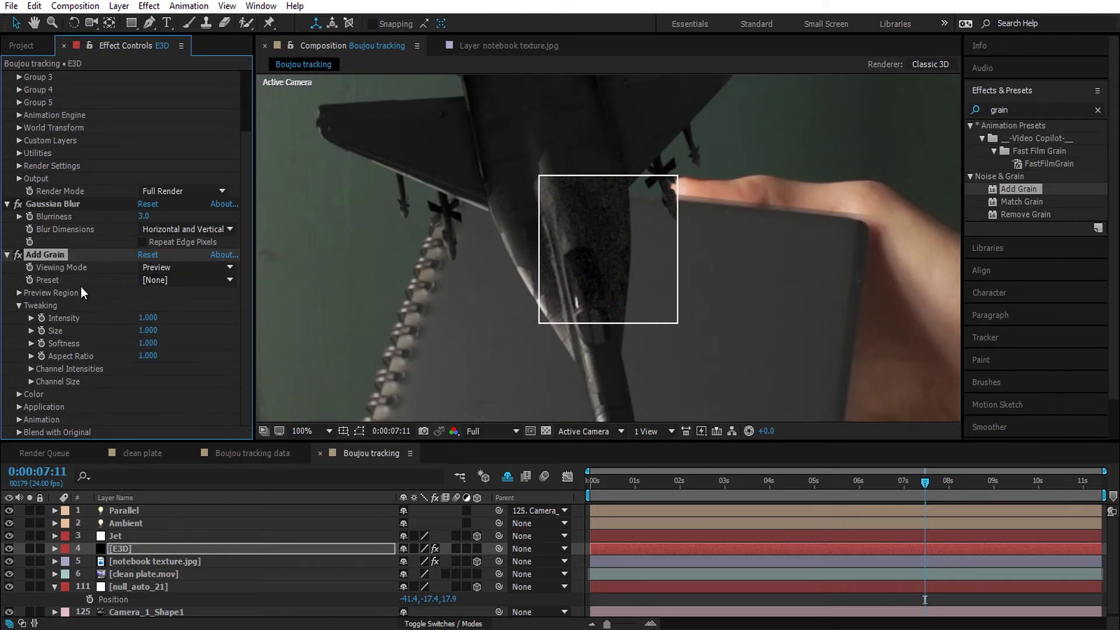
left_click(142, 241)
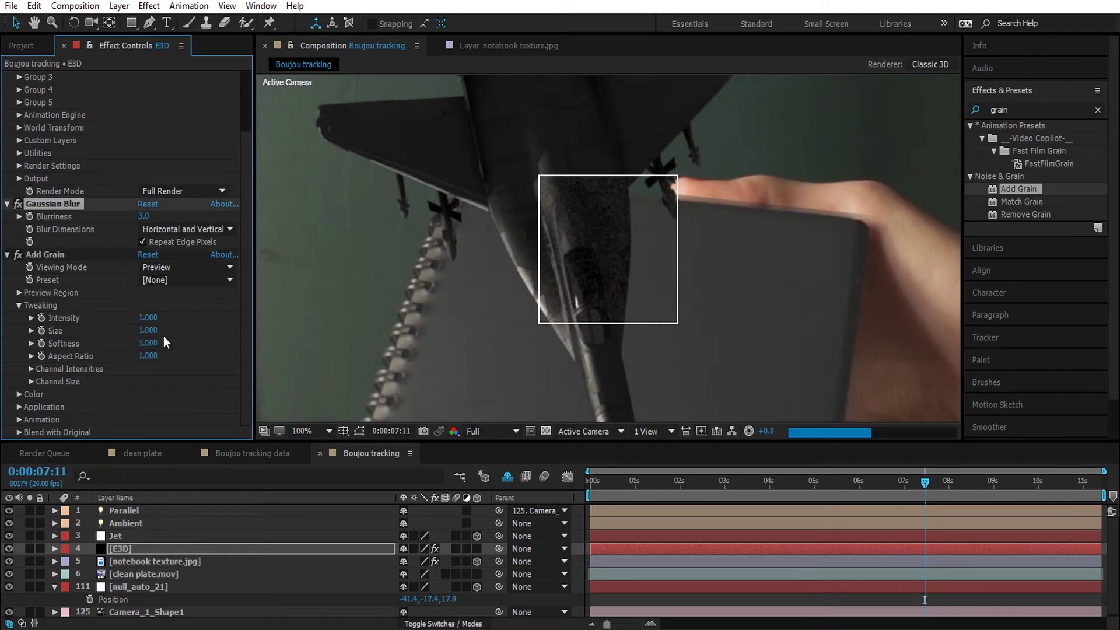
left_click_drag(148, 318, 140, 323)
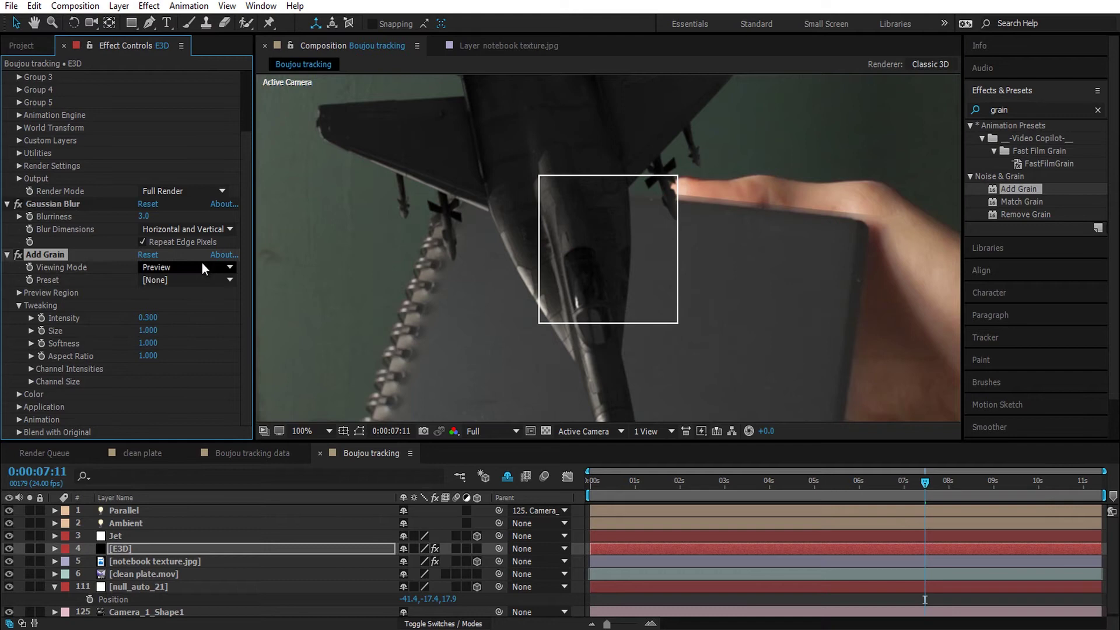
Set the Add Grain Viewing Mode to Final Output.
left_click_drag(640, 250, 662, 207)
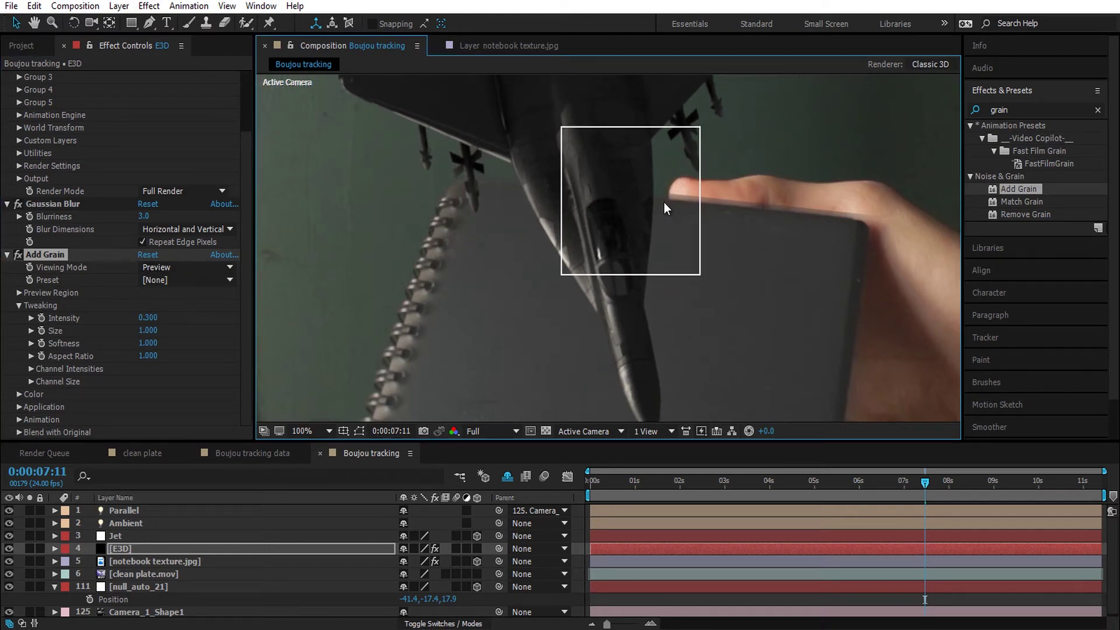
left_click(174, 268)
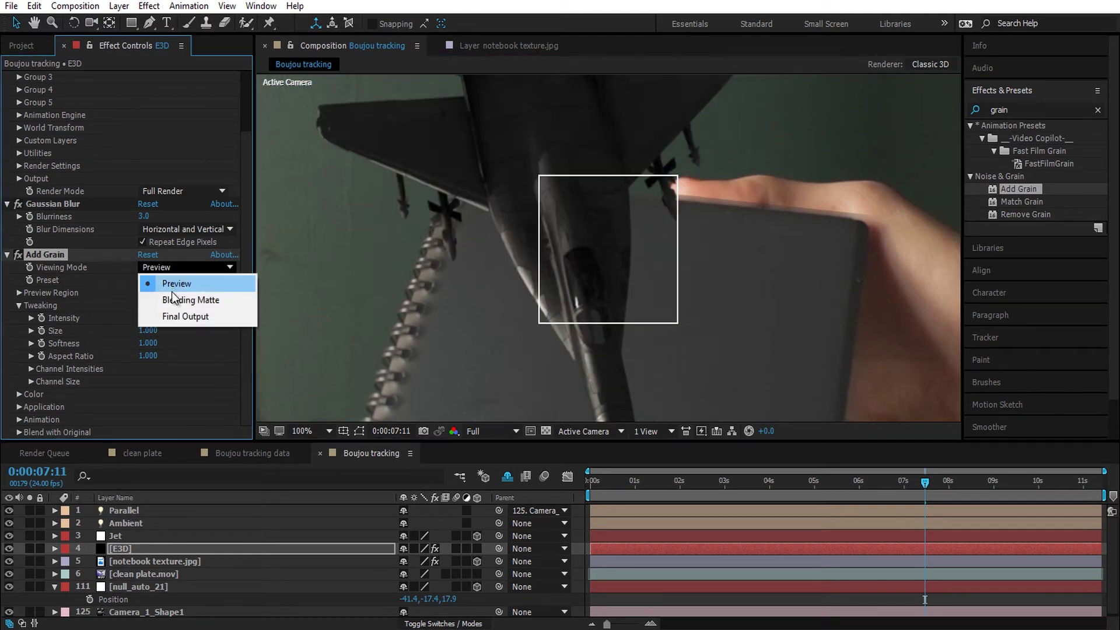
left_click(169, 316)
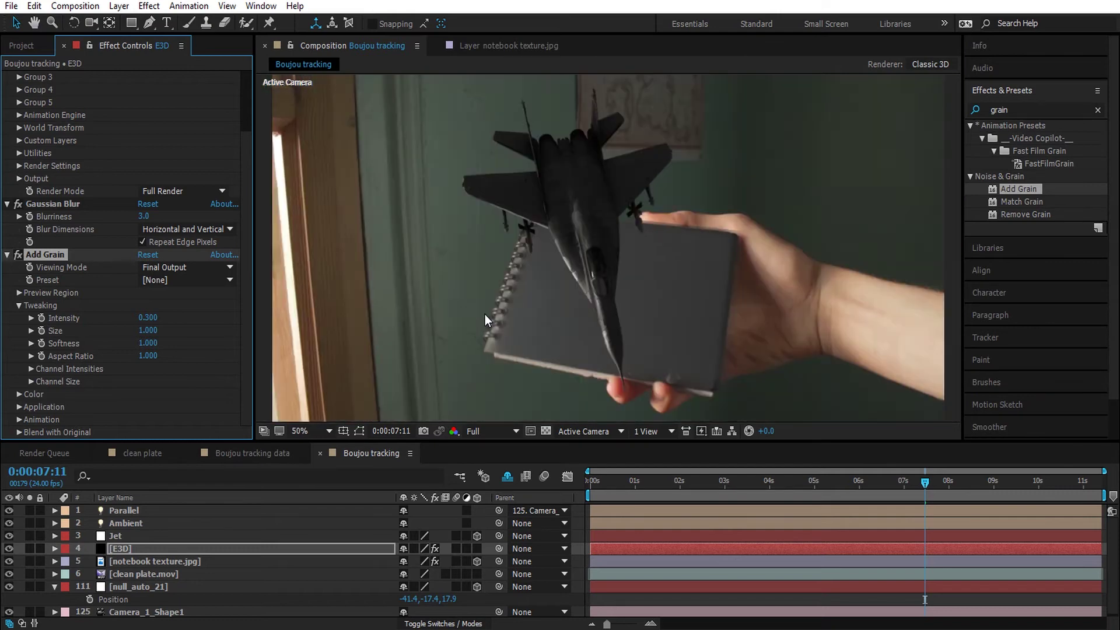
Go to frame 4, enable composition motion blur, and play a preview.
left_click(600, 482)
left_click(599, 481)
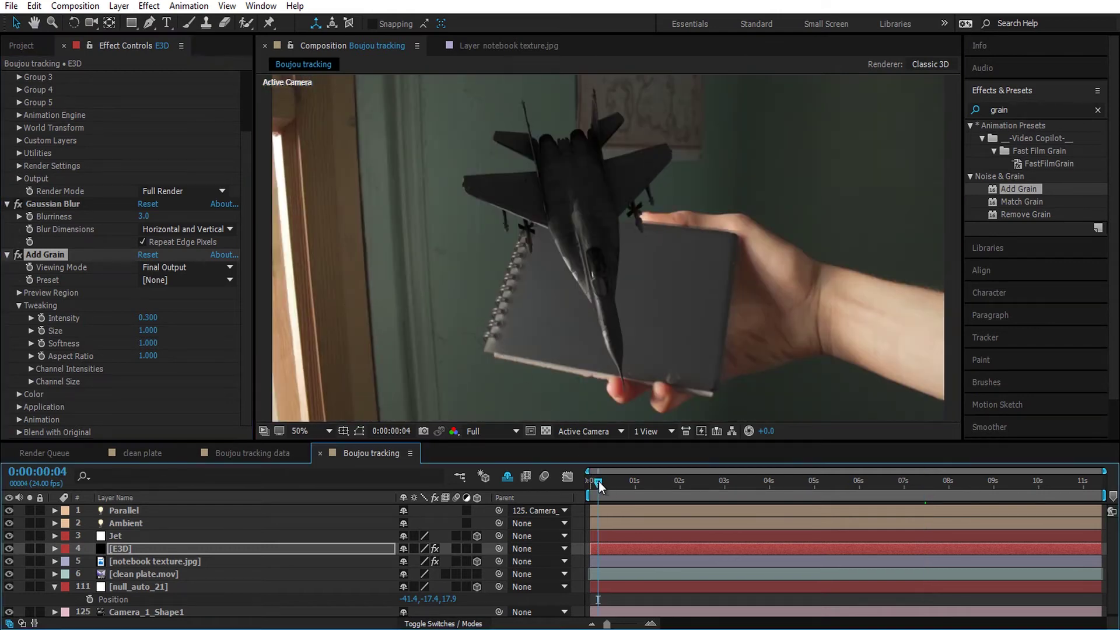
left_click(545, 478)
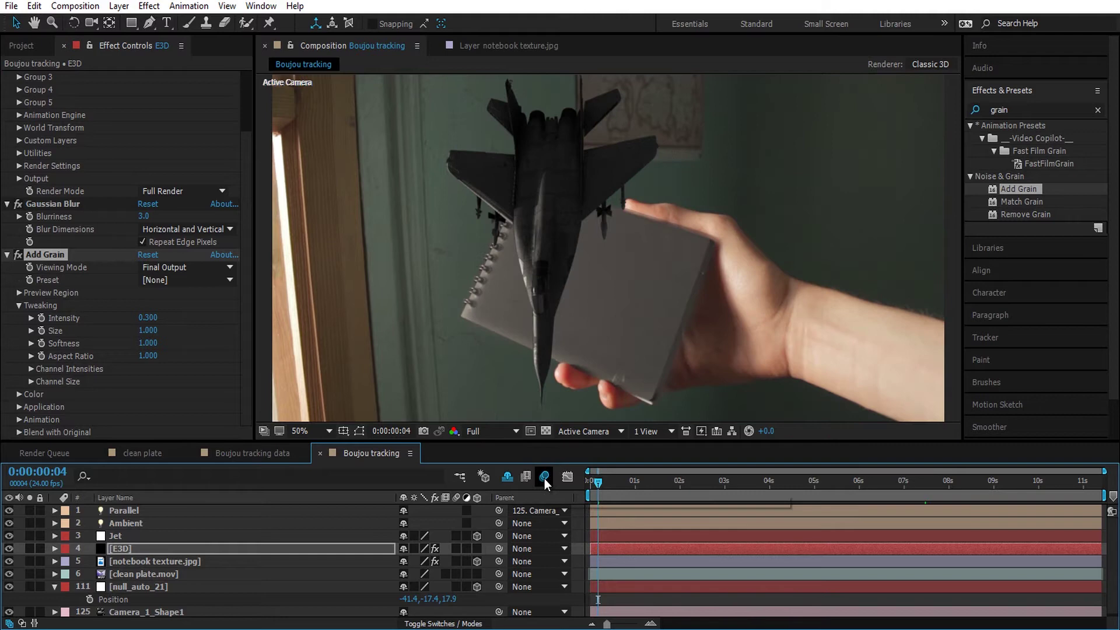
key("space")
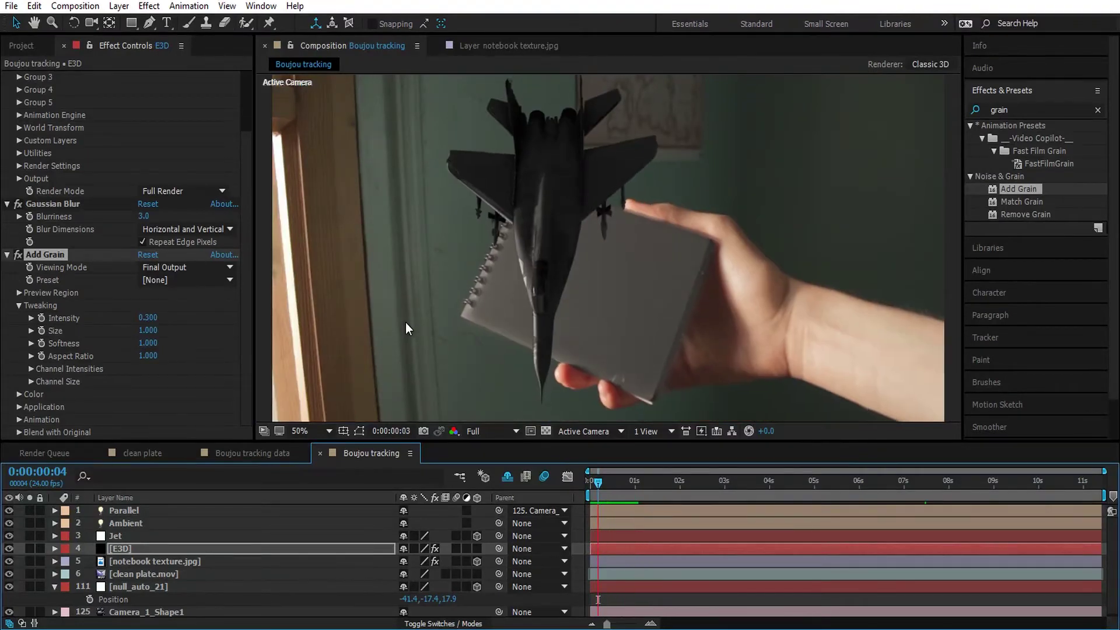
Stop the preview and rotate the Jet layer 7° around its Y axis.
left_click(197, 545)
left_click(132, 549)
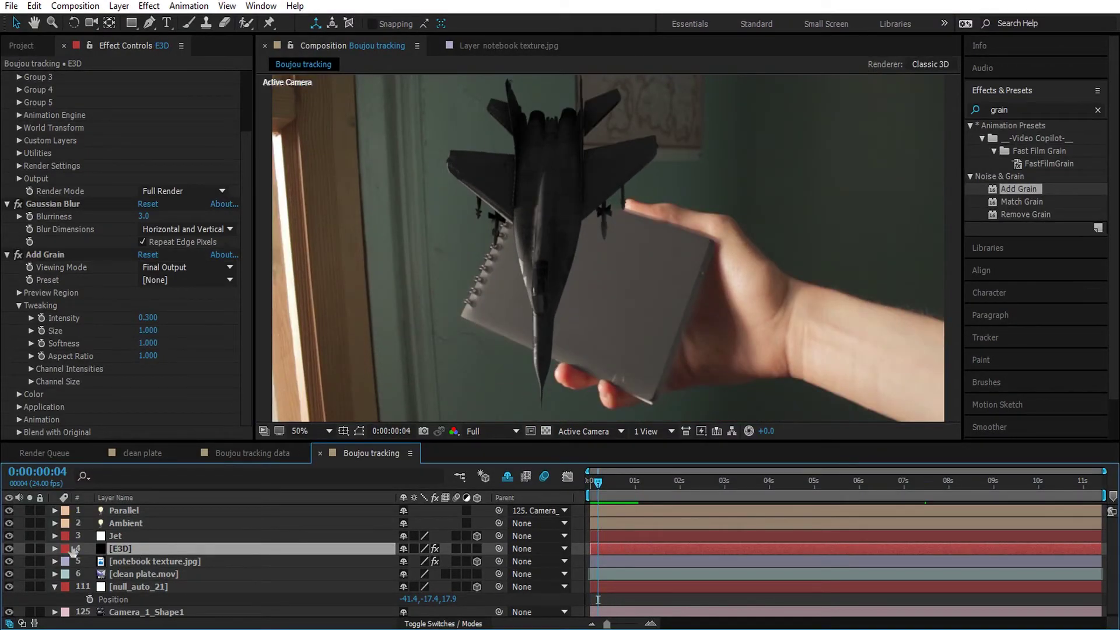
left_click(55, 586)
left_click(141, 532)
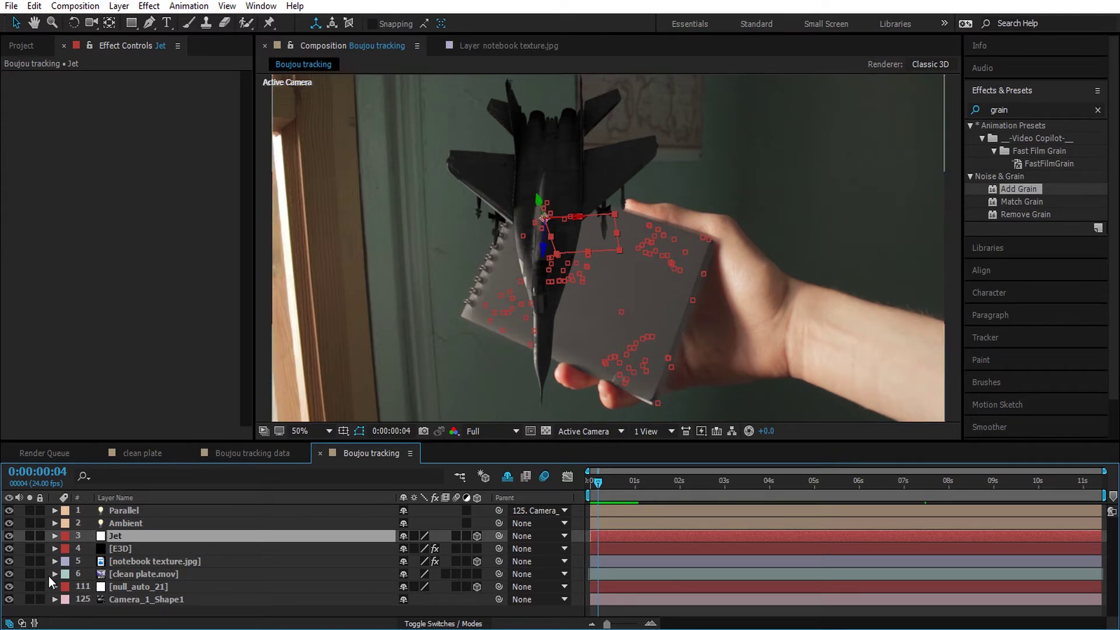
key("r")
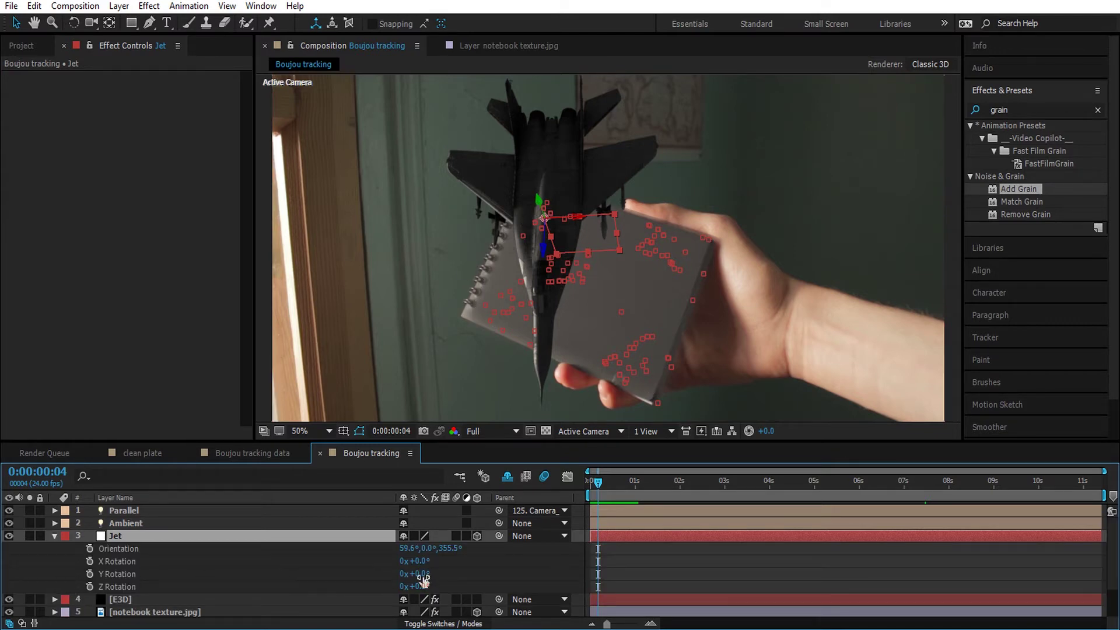
left_click_drag(423, 574, 427, 577)
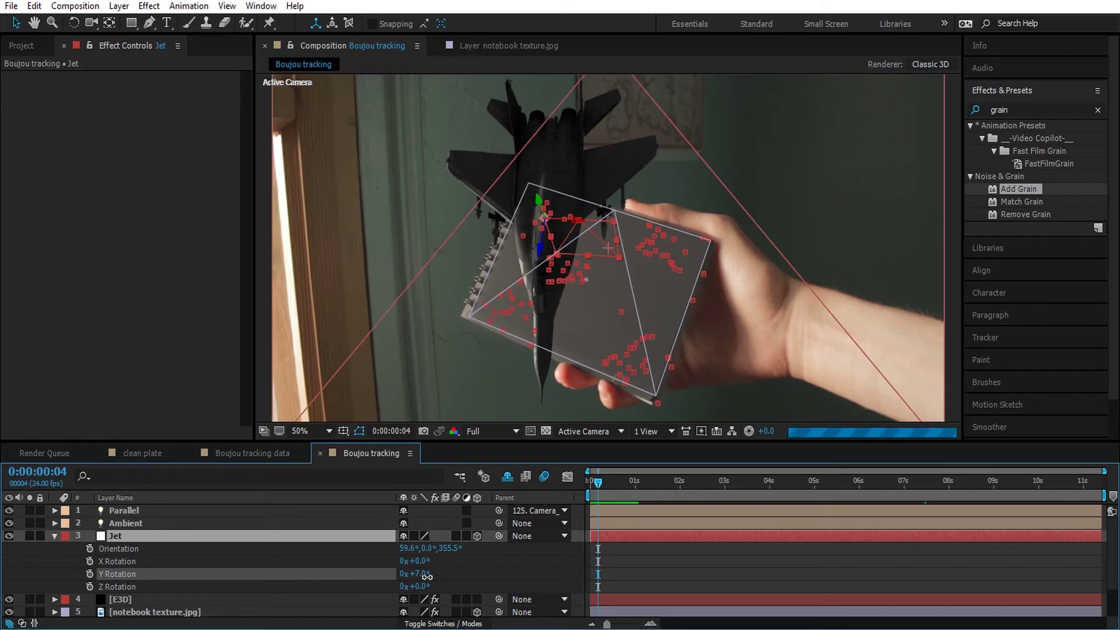
Switch off the Gaussian Blur effect on the E3D layer.
left_click(541, 480)
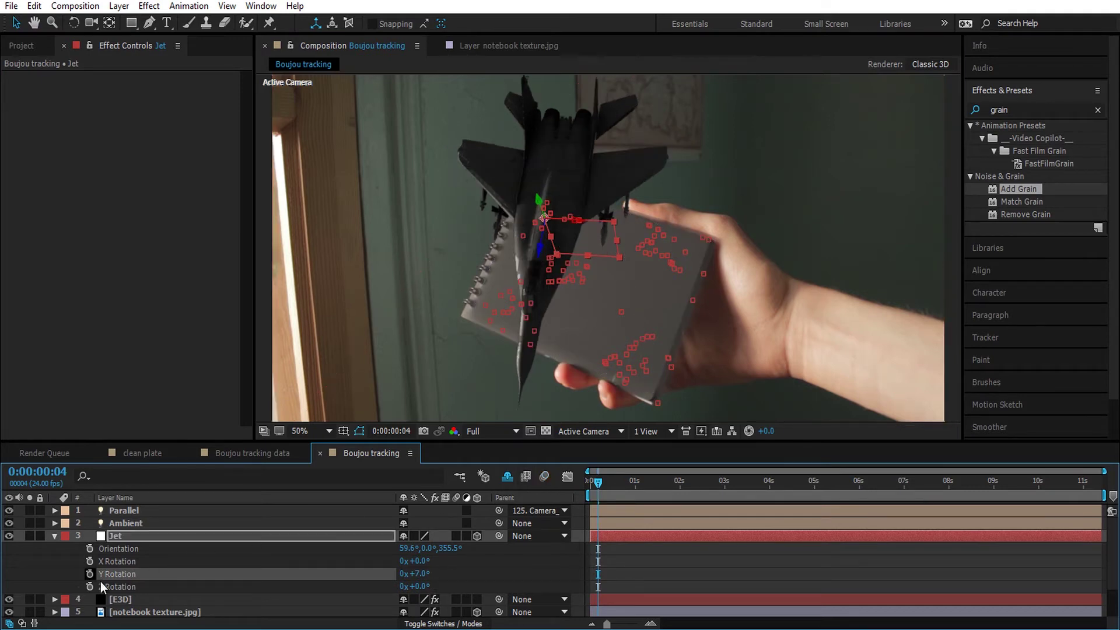
left_click(111, 599)
left_click(18, 278)
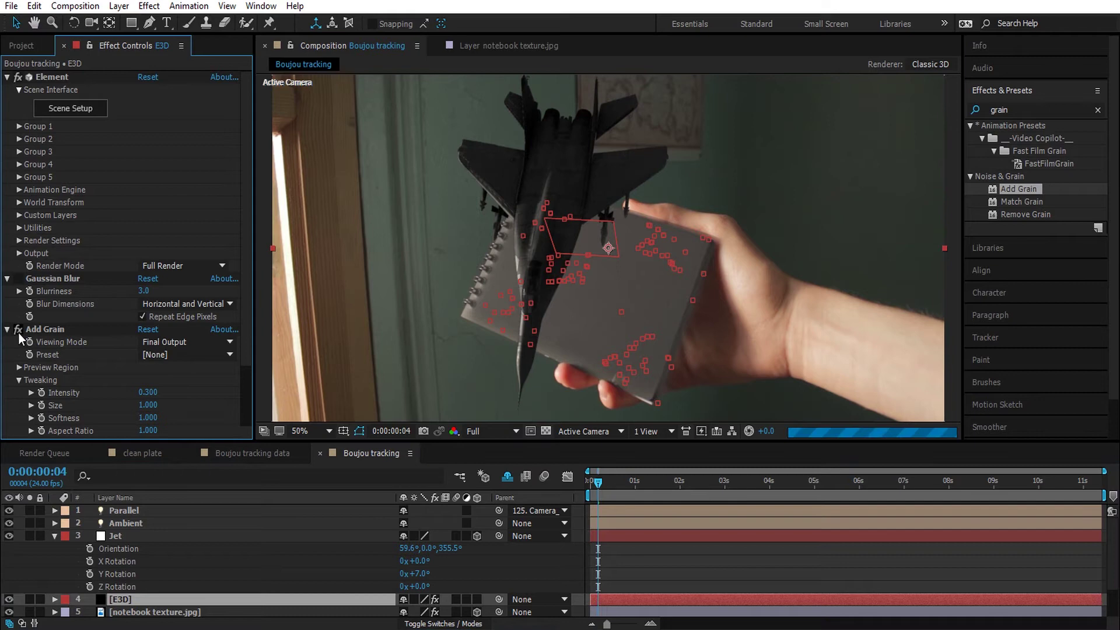
Switch off Add Grain and collapse both effect settings on E3D.
left_click(18, 329)
left_click(7, 279)
left_click(7, 291)
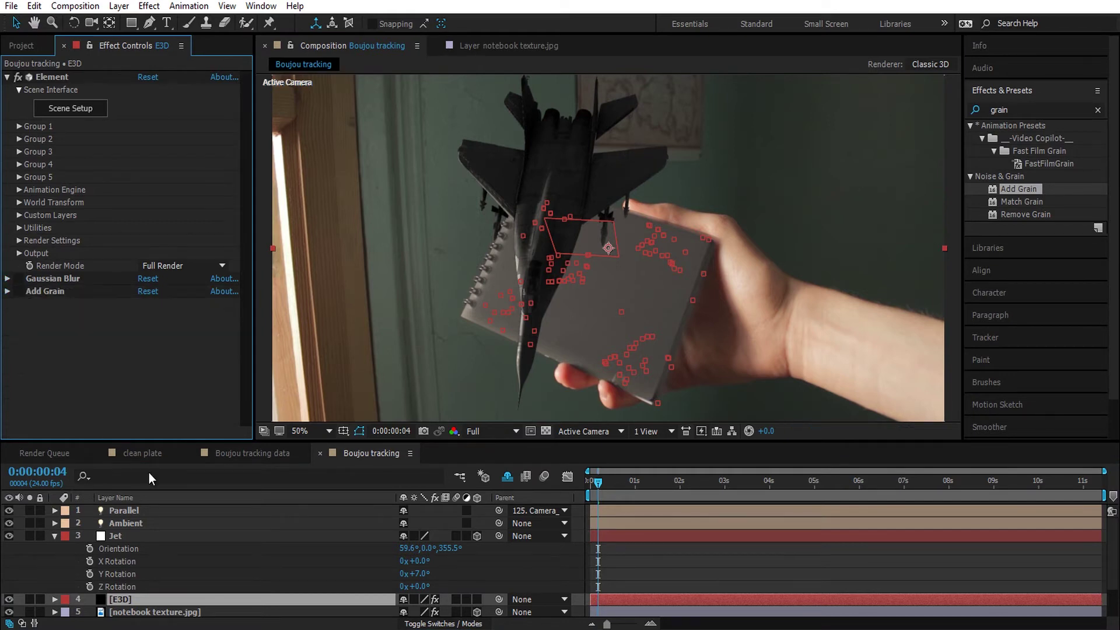
Reset the jet's Y Rotation to 0°.
left_click(423, 574)
type("0")
key("Return")
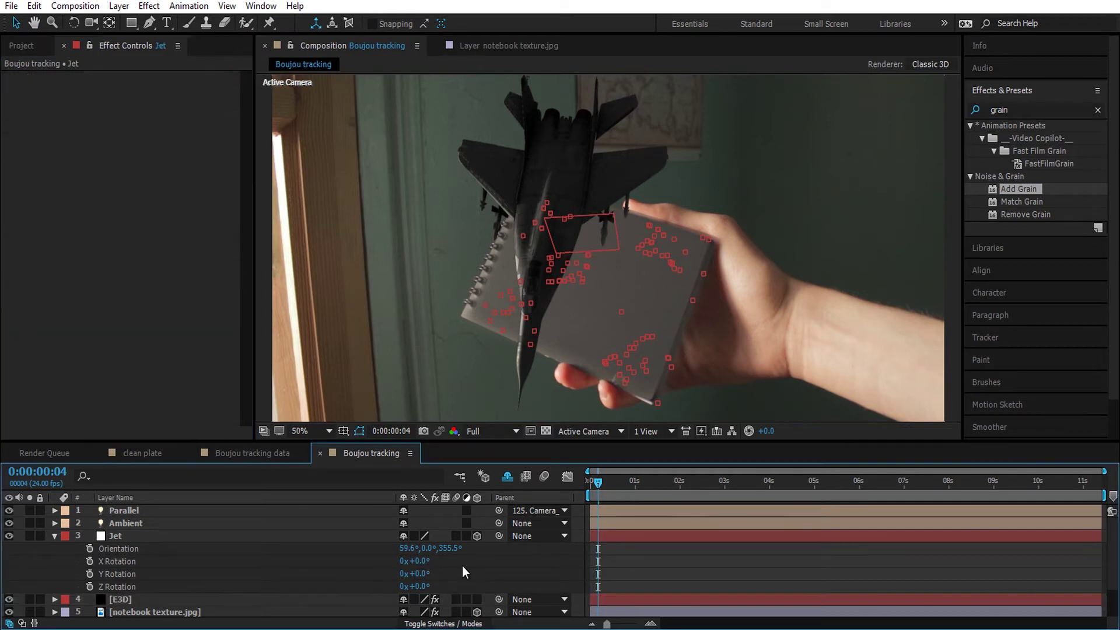
left_click_drag(429, 549, 428, 574)
key("ctrl+z")
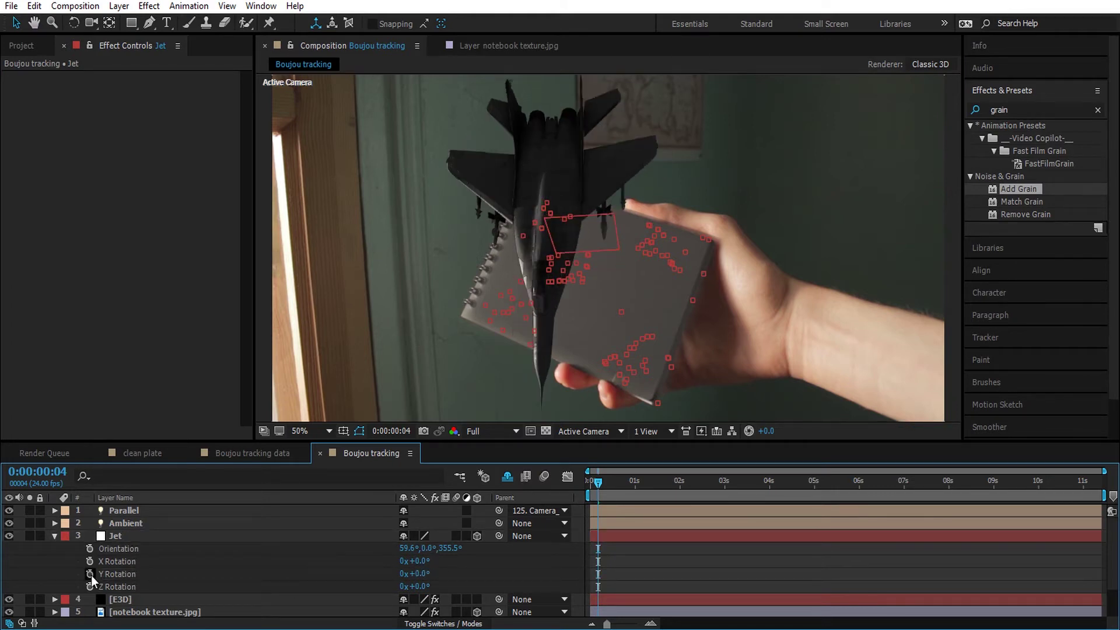
Add the expression time*10 to the jet's Y Rotation and preview the spin.
left_click(91, 575, "alt")
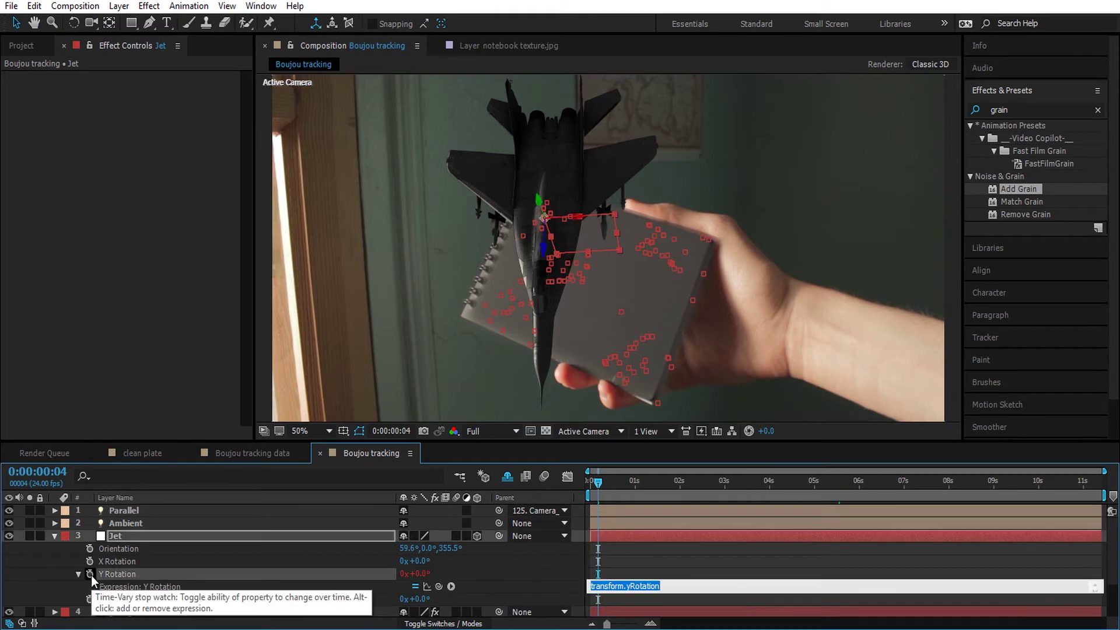
type("time*10")
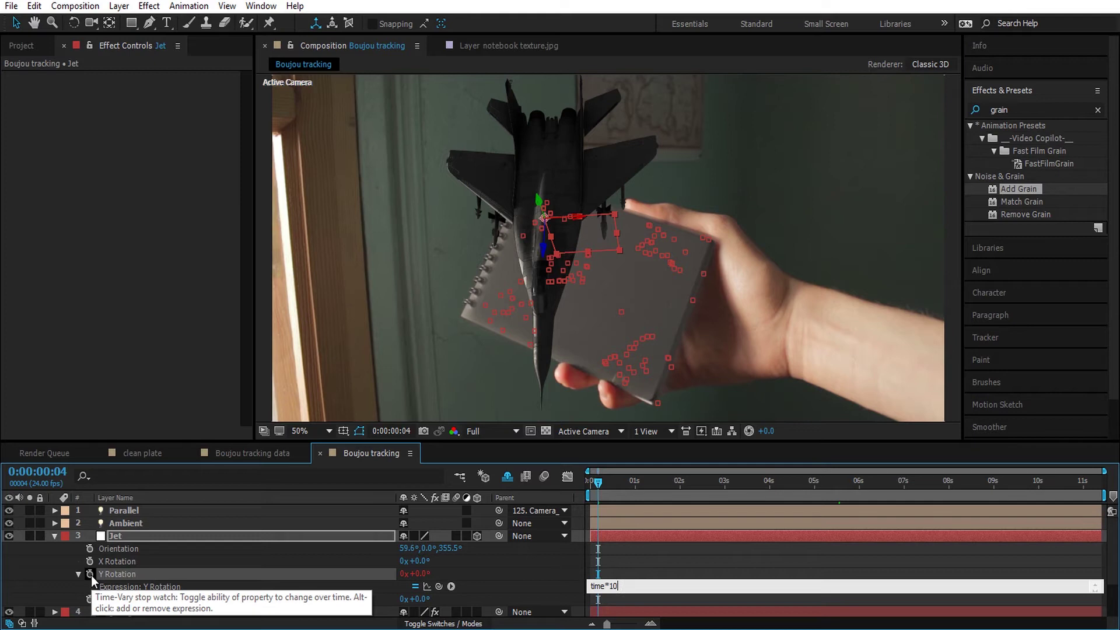
left_click(619, 560)
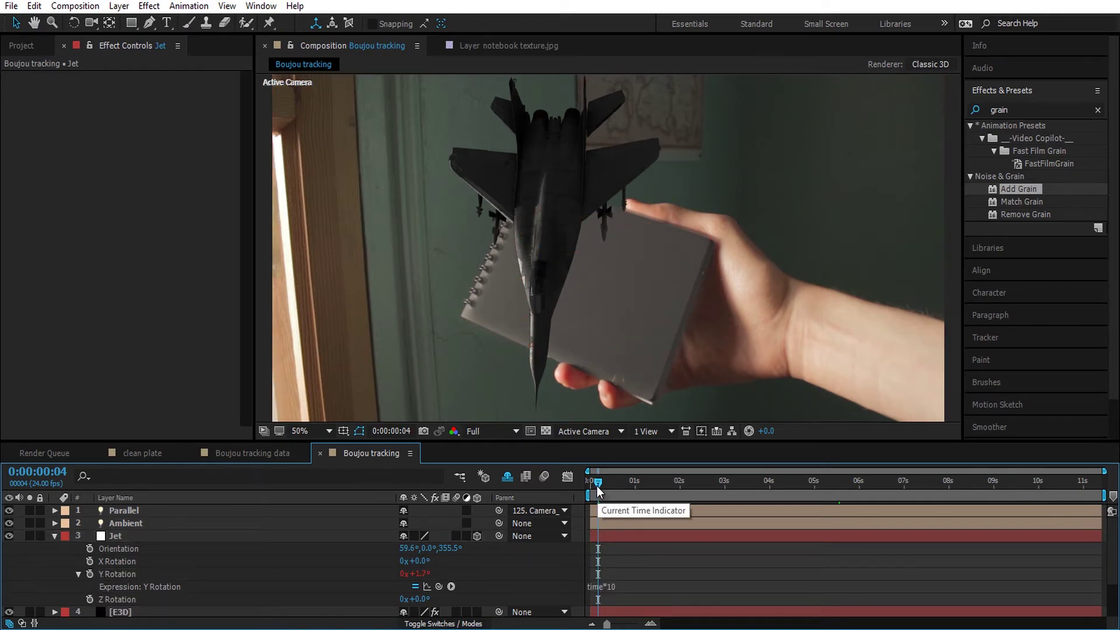
key("space")
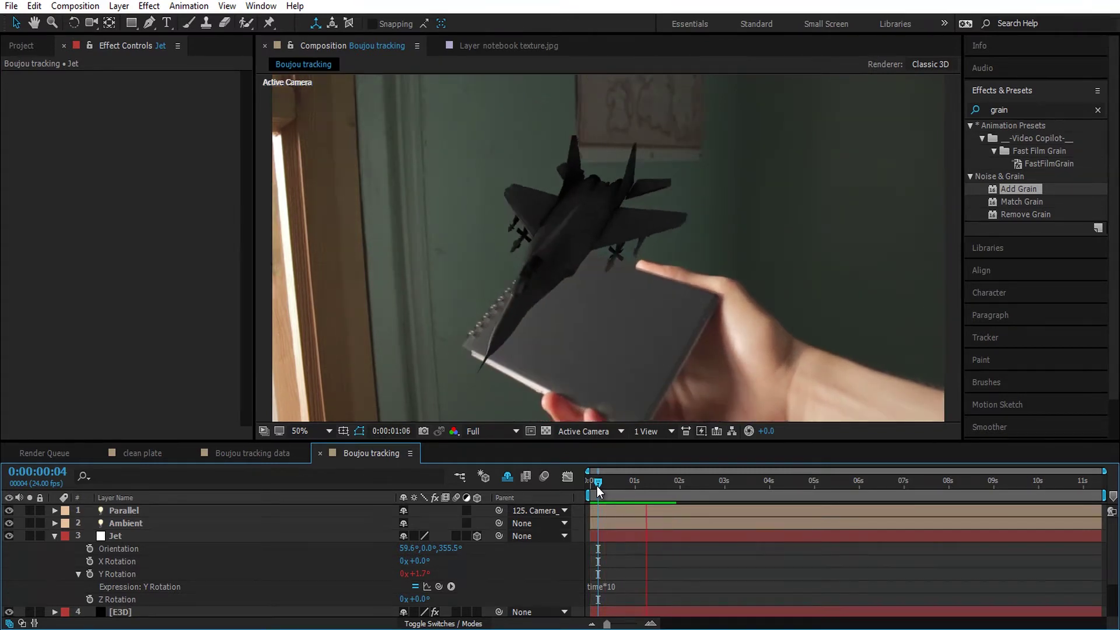
key("space")
Change the rotation expression to time*20 and preview the faster spin.
left_click(605, 586)
left_click(610, 585)
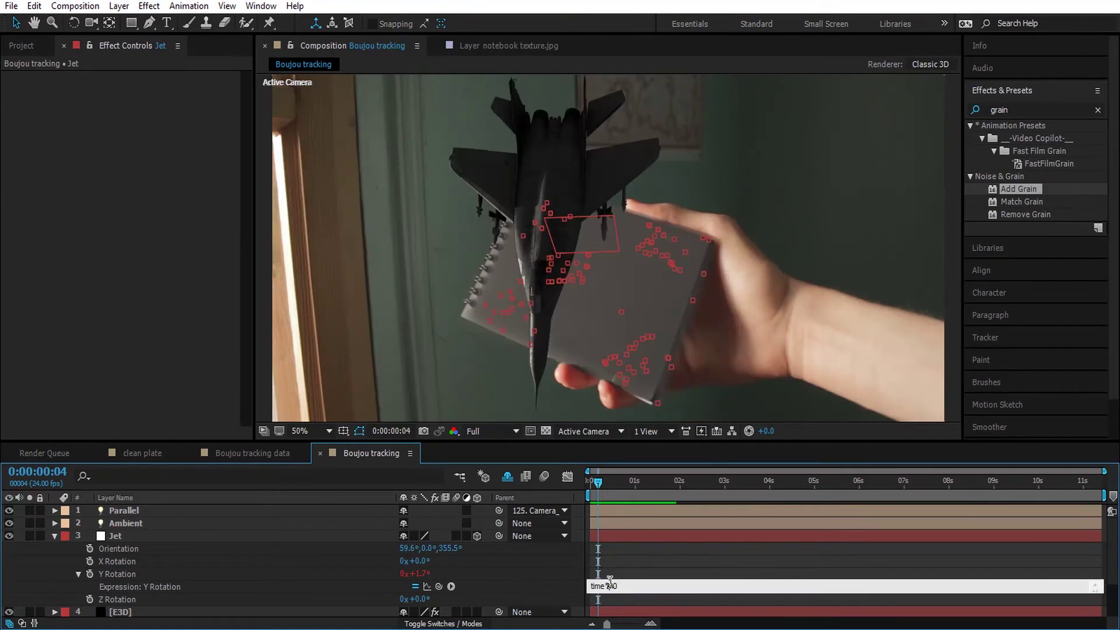
left_click_drag(610, 586, 616, 585)
type("20")
left_click(620, 565)
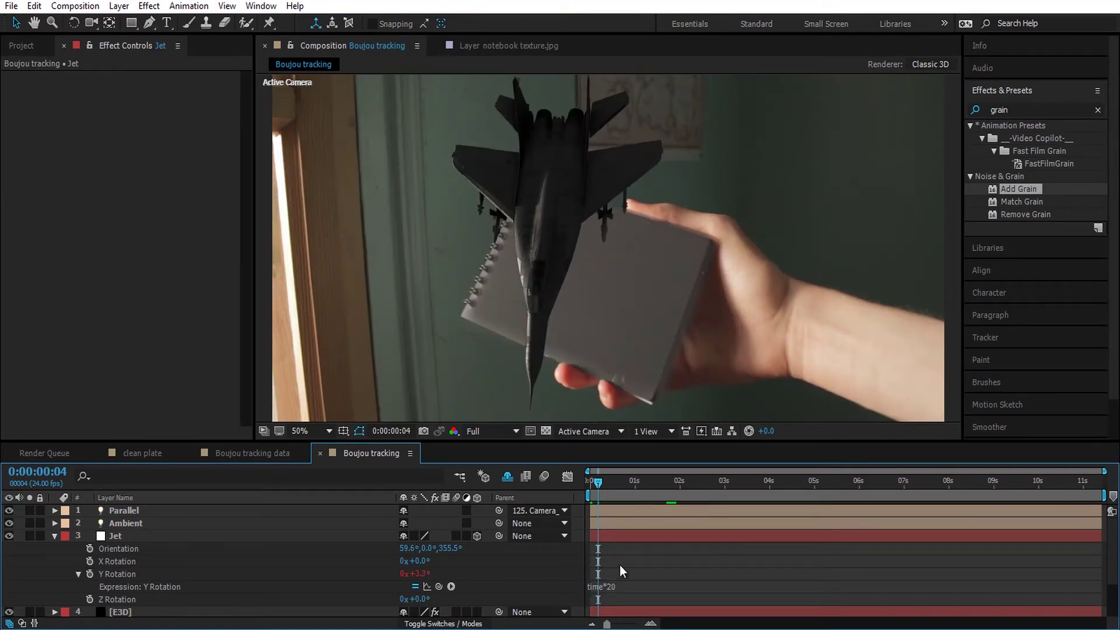
key("space")
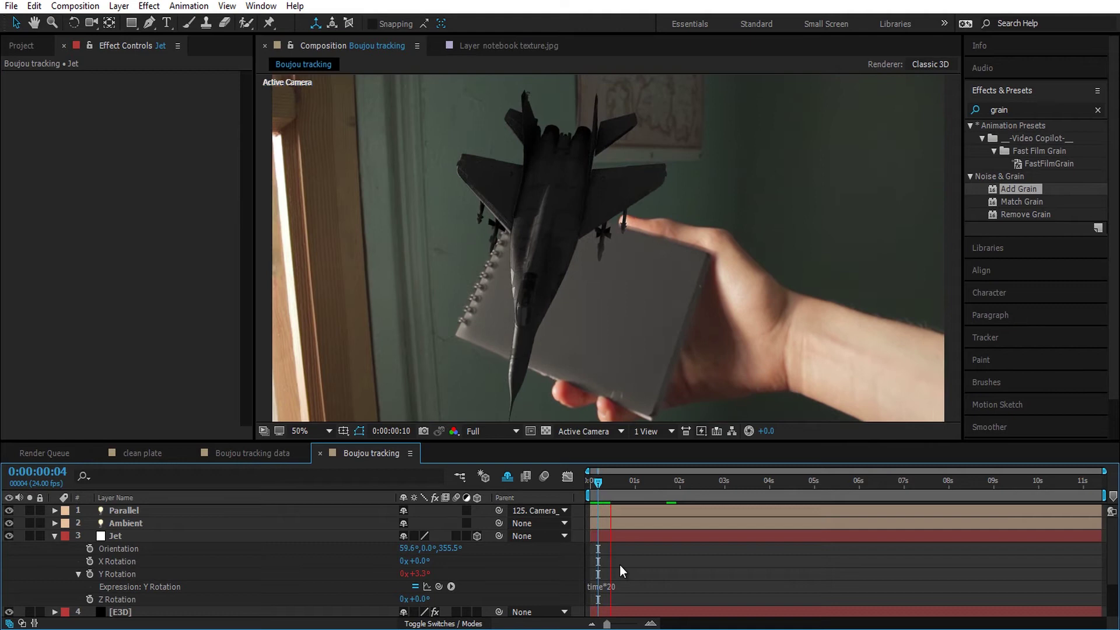
key("space")
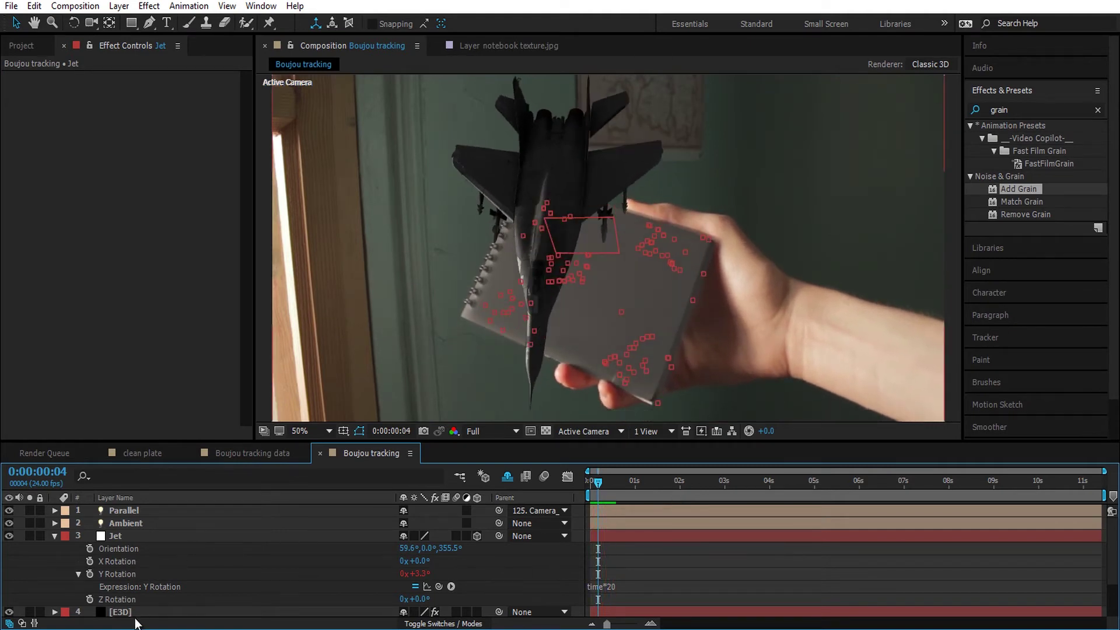
Expand the E3D layer's Group 1 > Particle Look > Deform settings.
left_click(140, 610)
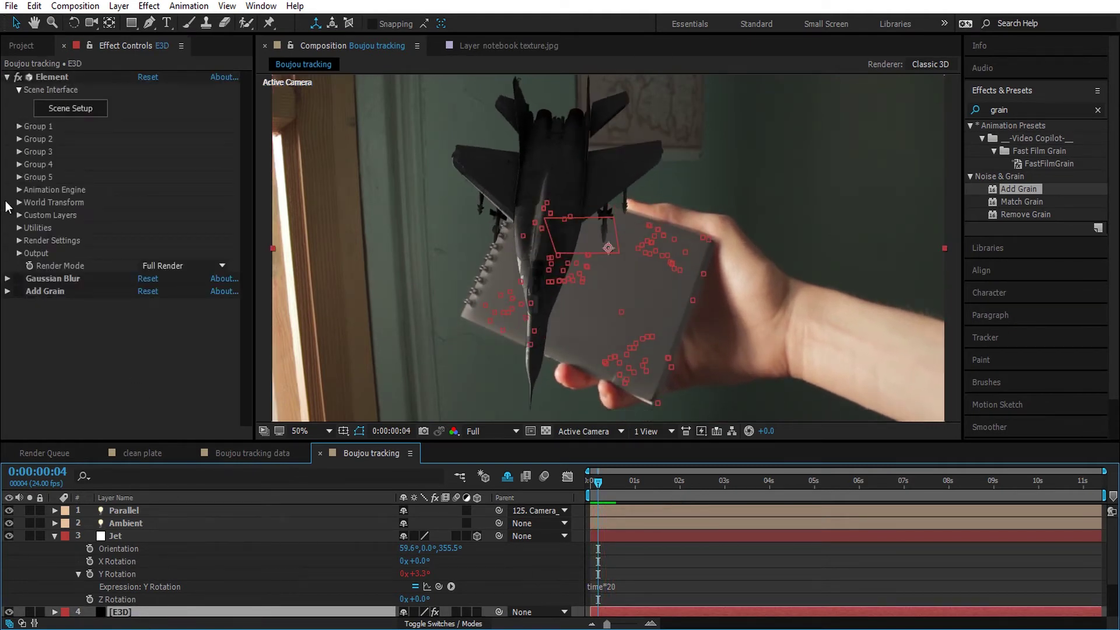
left_click(18, 126)
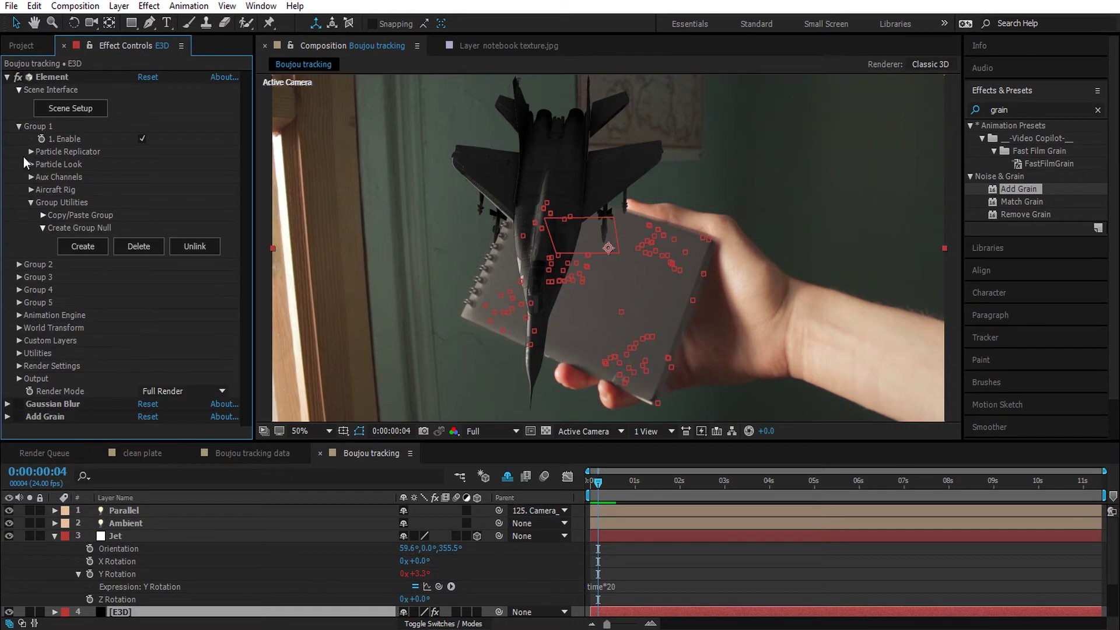
left_click(30, 203)
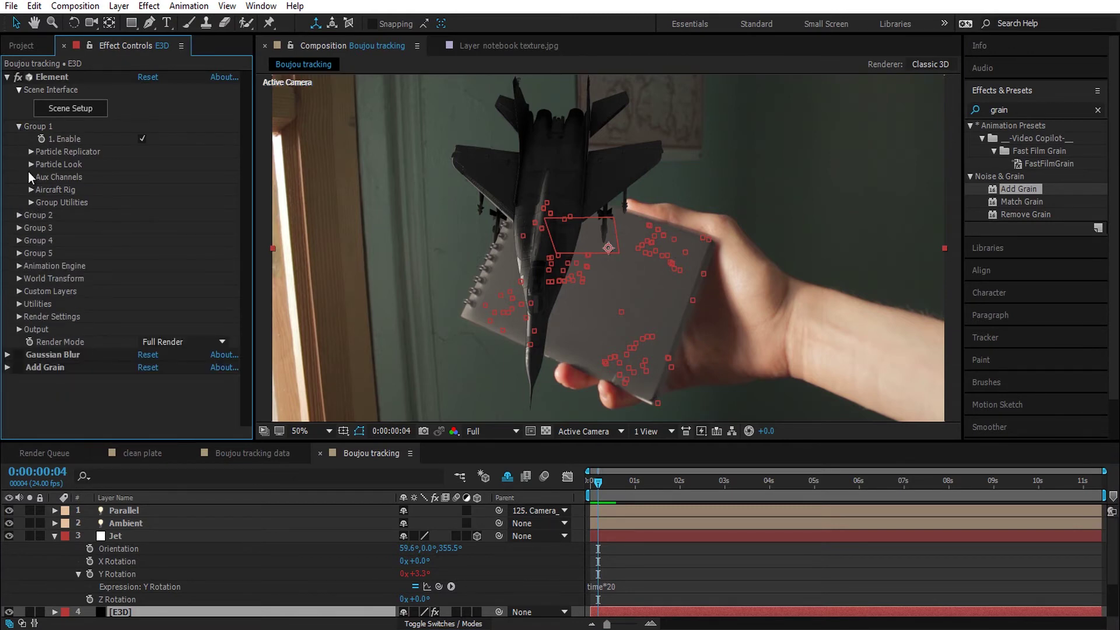
left_click(29, 164)
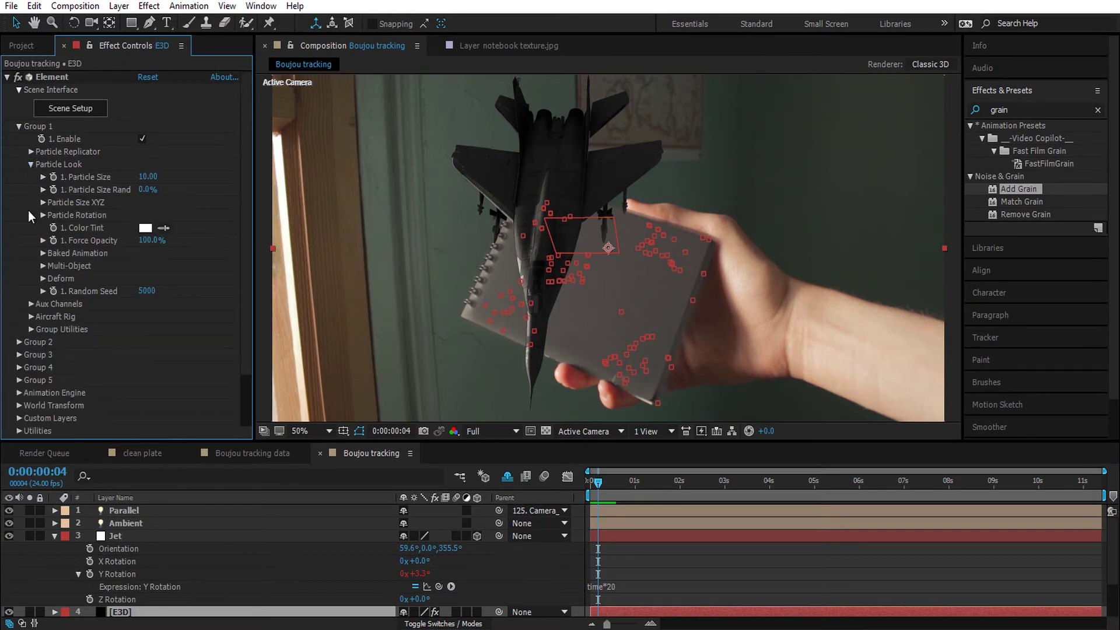
left_click(42, 278)
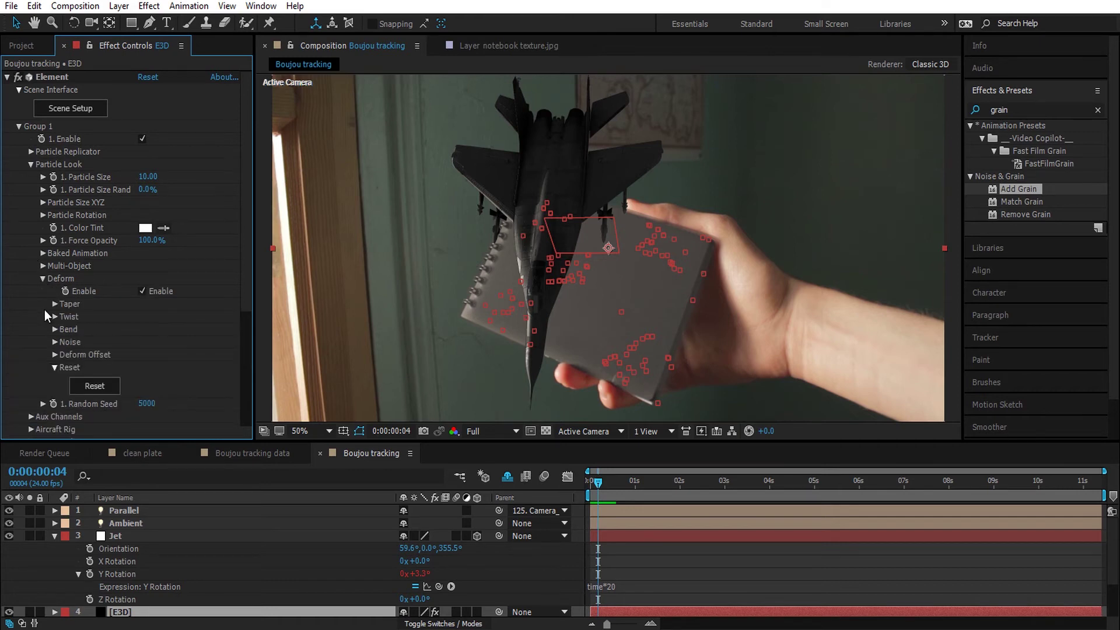
Enable the Twist deformer with Twist Y left at 0°, and set preview resolution to Half.
left_click(55, 317)
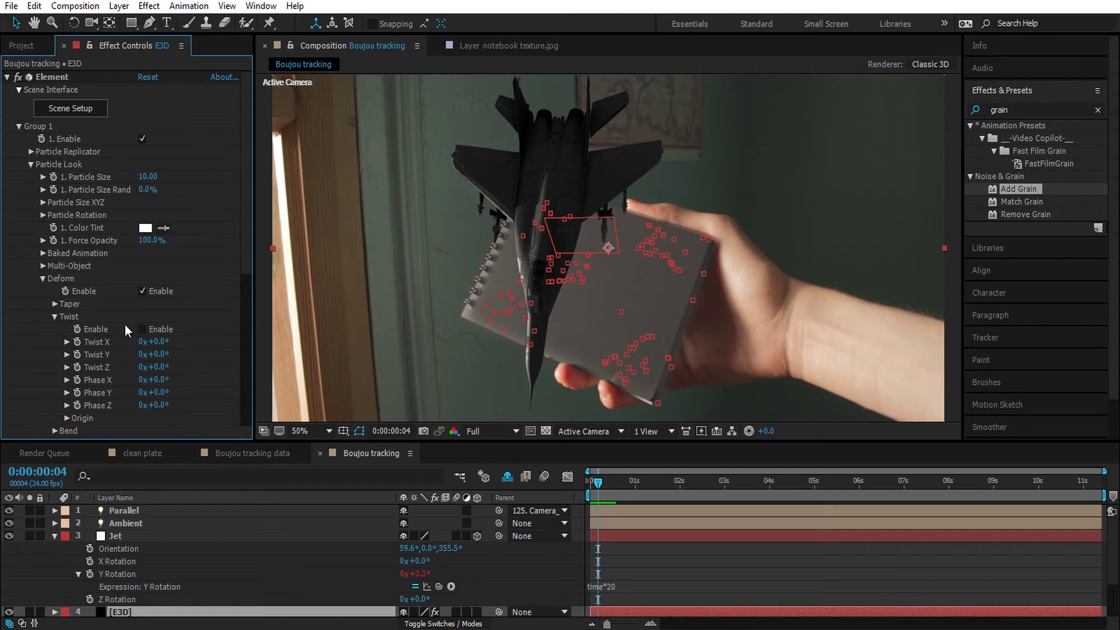
left_click(141, 329)
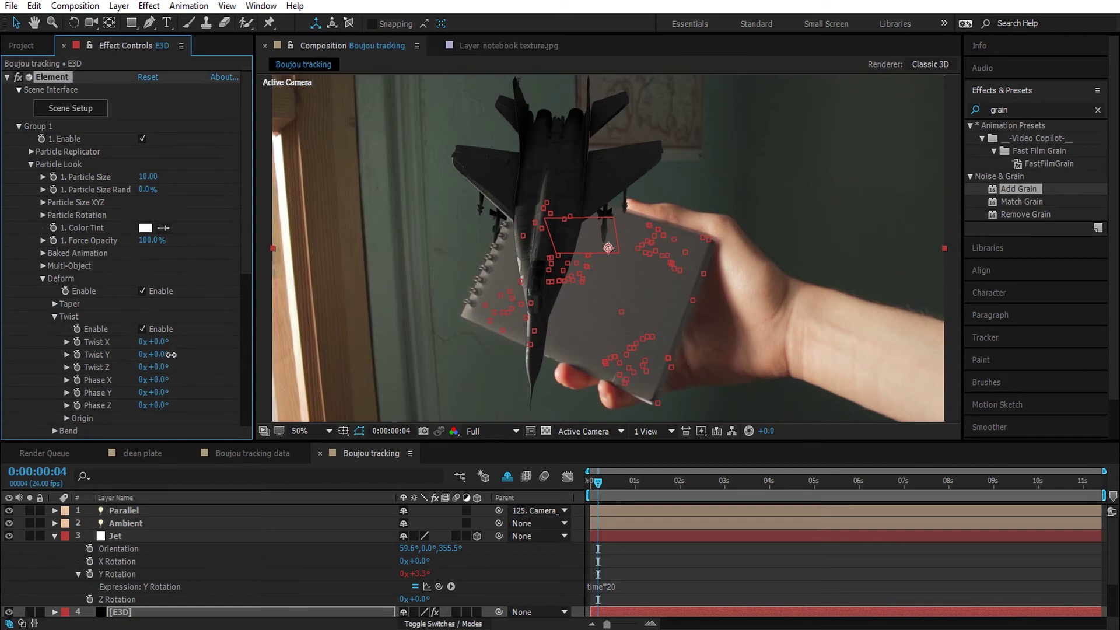
left_click_drag(171, 355, 191, 353)
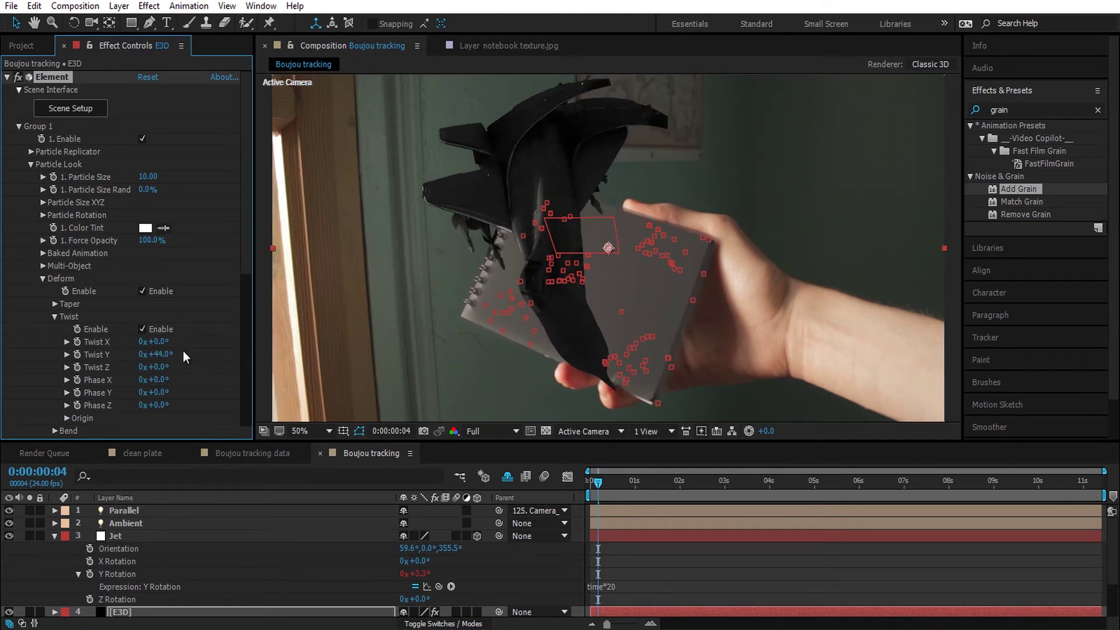
key("ctrl+z")
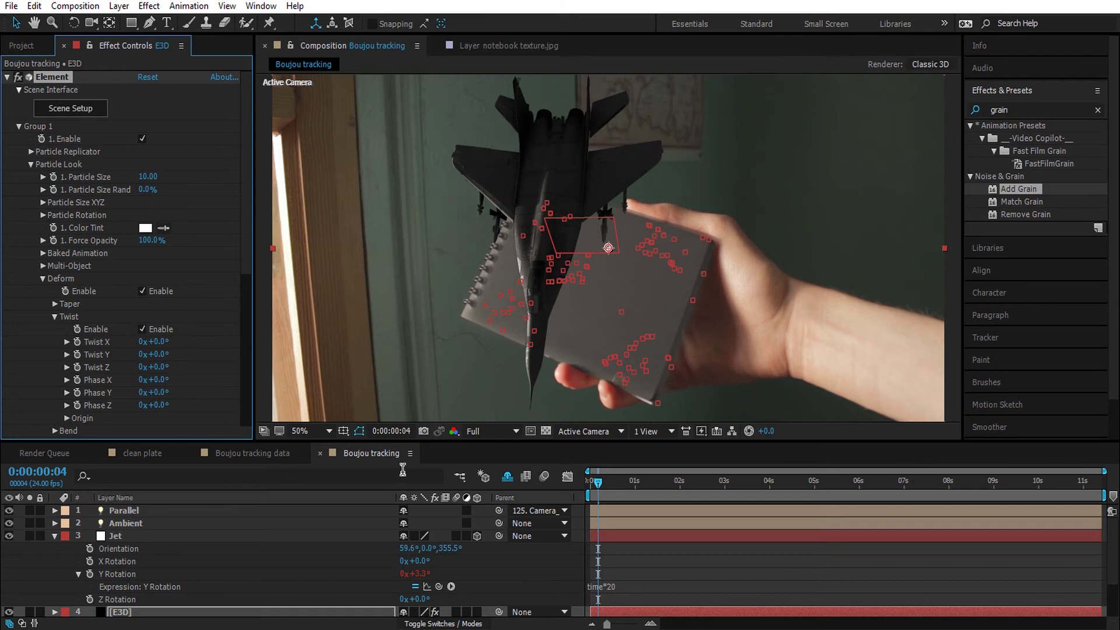
left_click(476, 433)
left_click(484, 486)
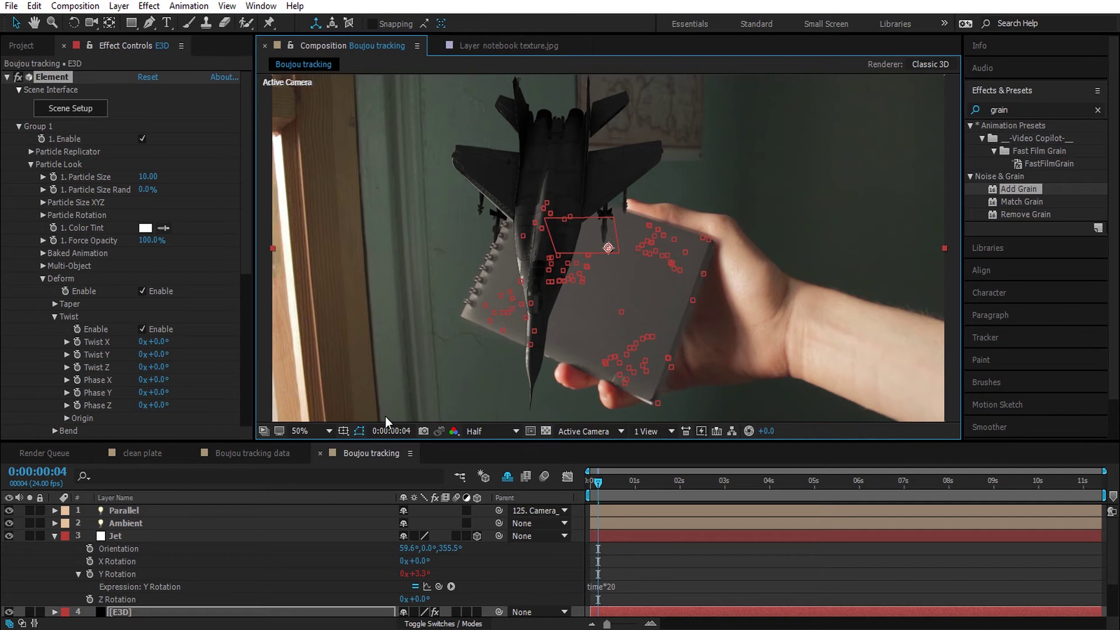
Keyframe the Jet's Scale at 0% on frame 0 and 100% on frame 13.
left_click(156, 538)
key("shift+s")
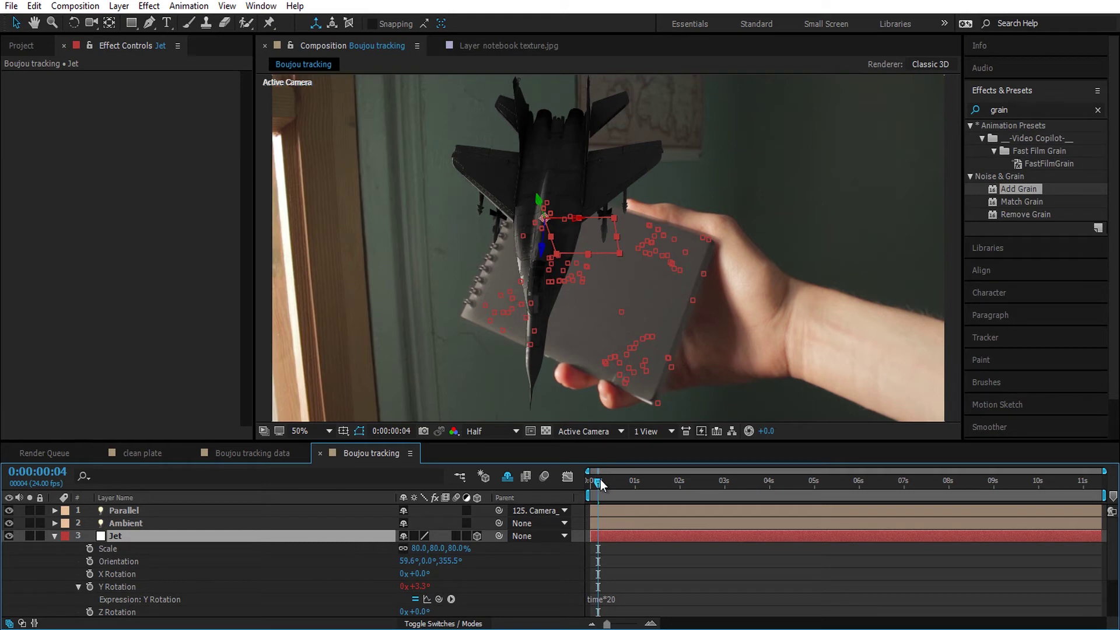
left_click_drag(601, 478, 625, 484)
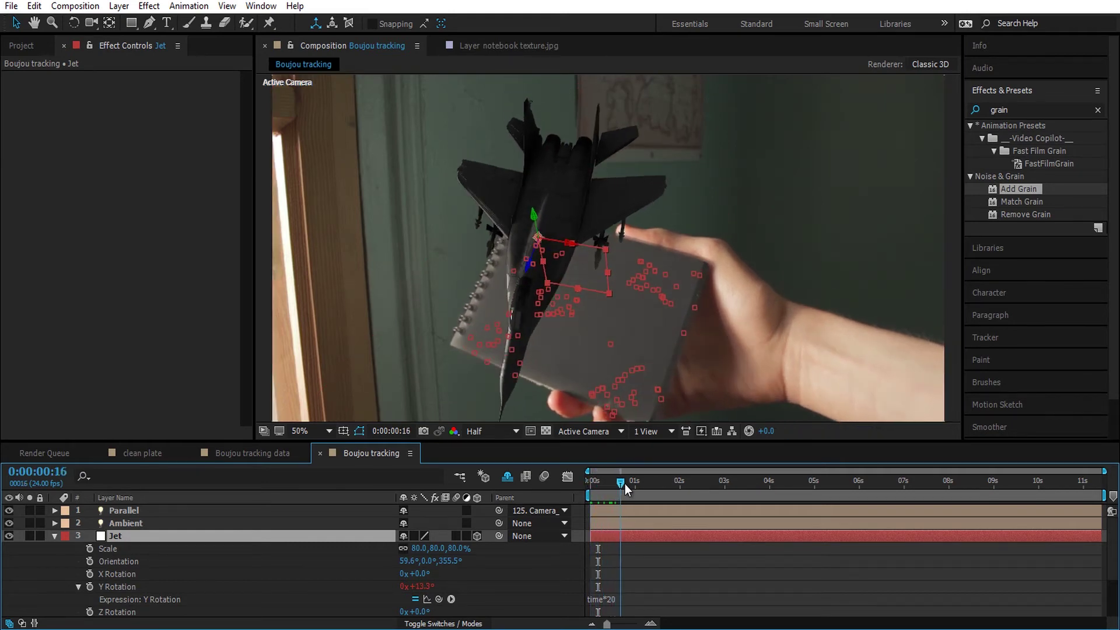
left_click(92, 548)
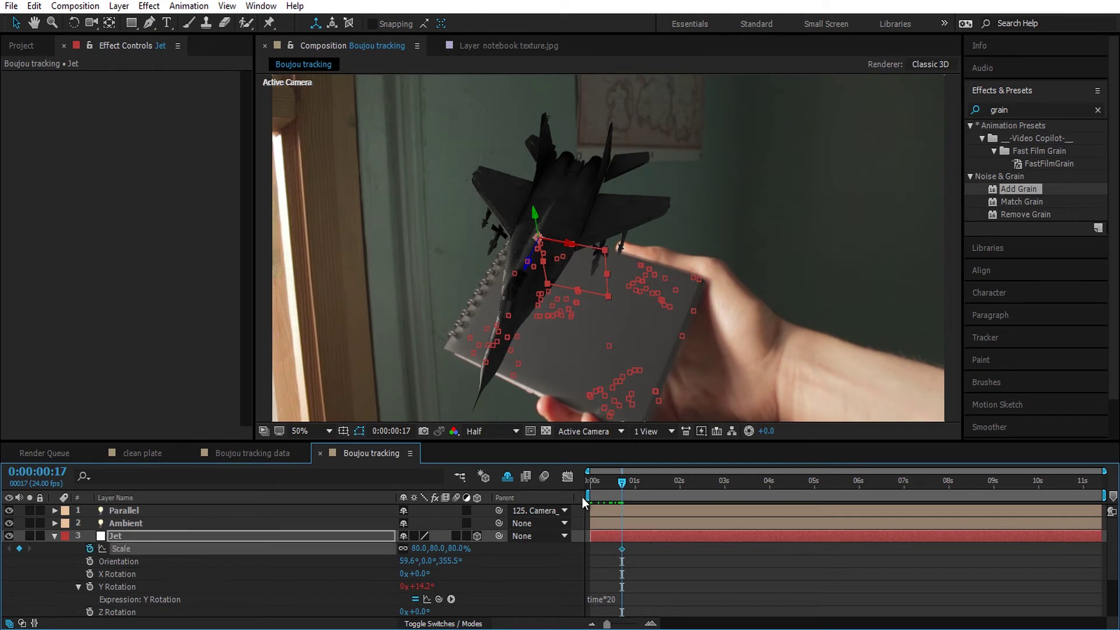
left_click_drag(616, 481, 565, 492)
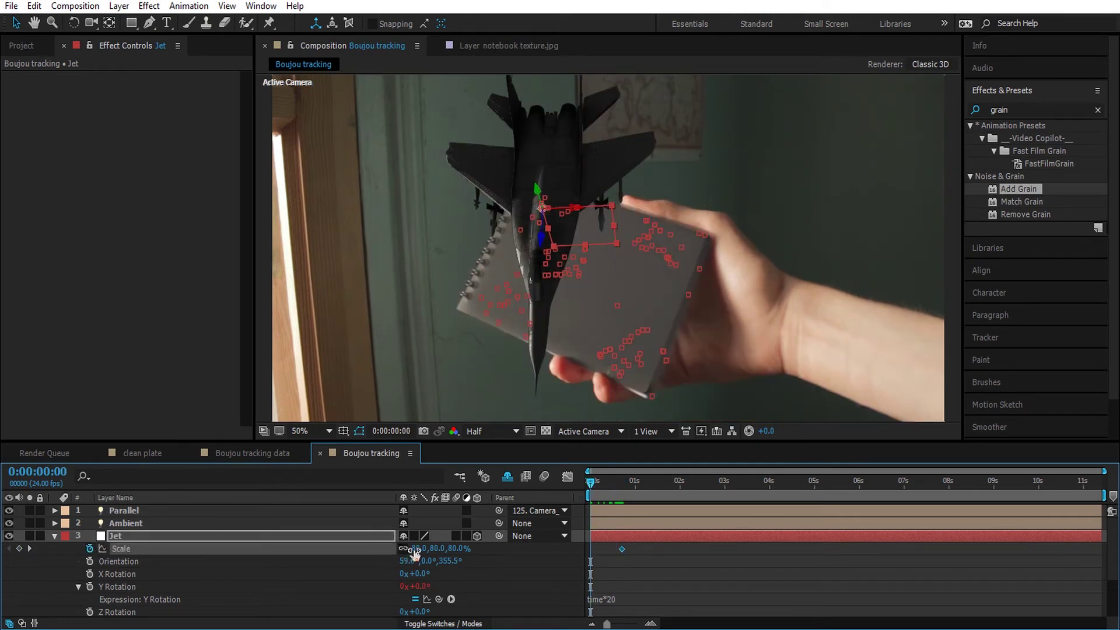
left_click(416, 549)
type("0")
key("Return")
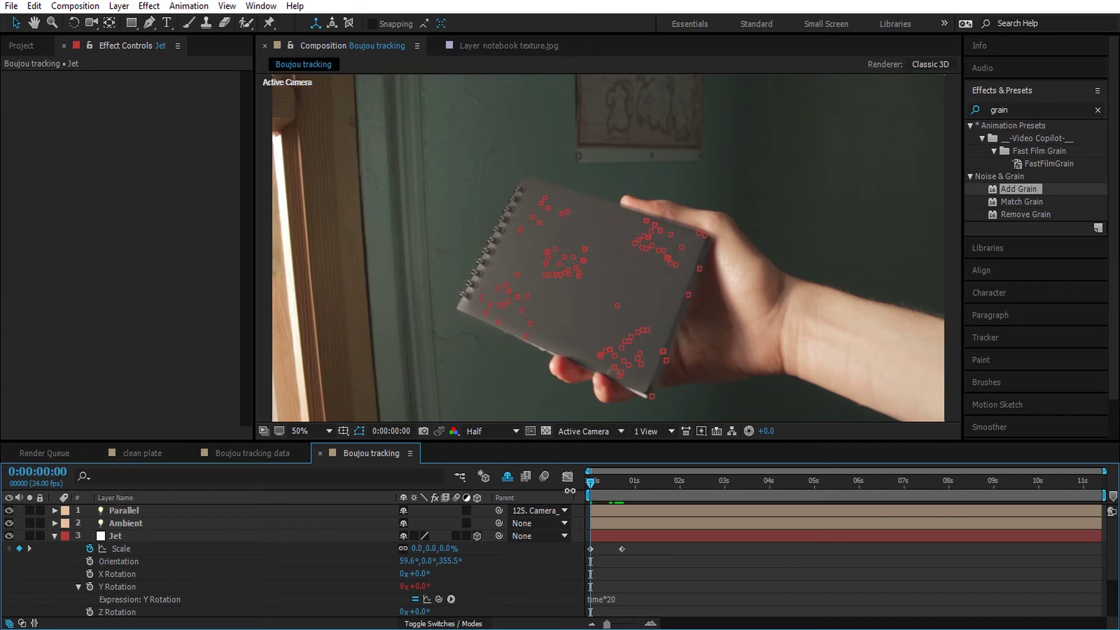
left_click_drag(591, 485, 616, 484)
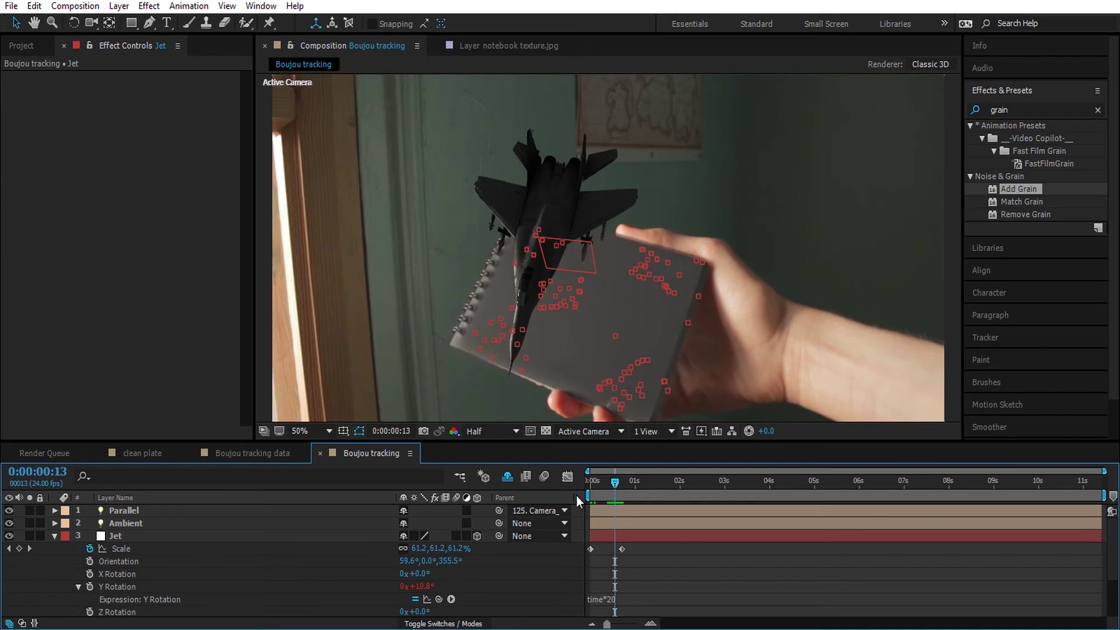
left_click(418, 549)
type("100")
key("Return")
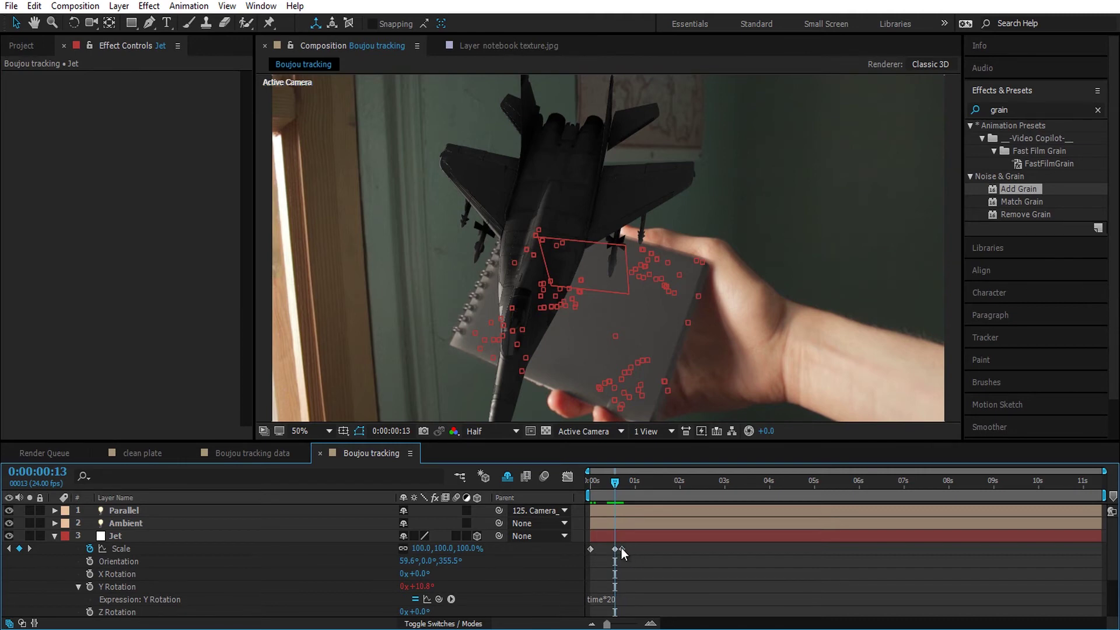
Move the 80% Scale keyframe to frame 17 and apply Easy Ease.
left_click_drag(622, 549, 628, 549)
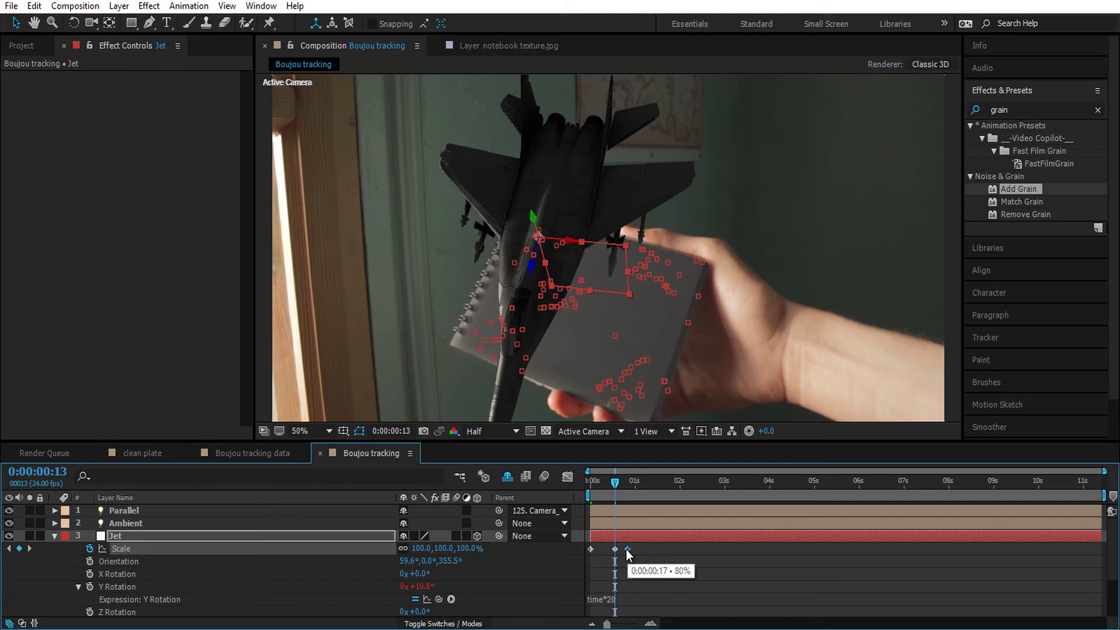
left_click(615, 549)
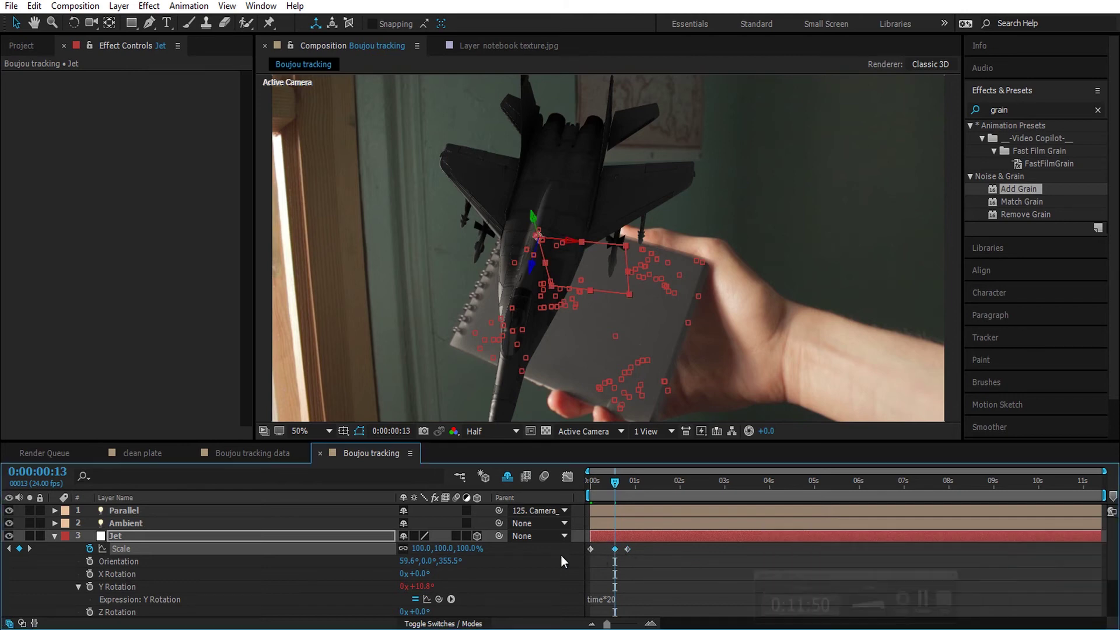
right_click(615, 550)
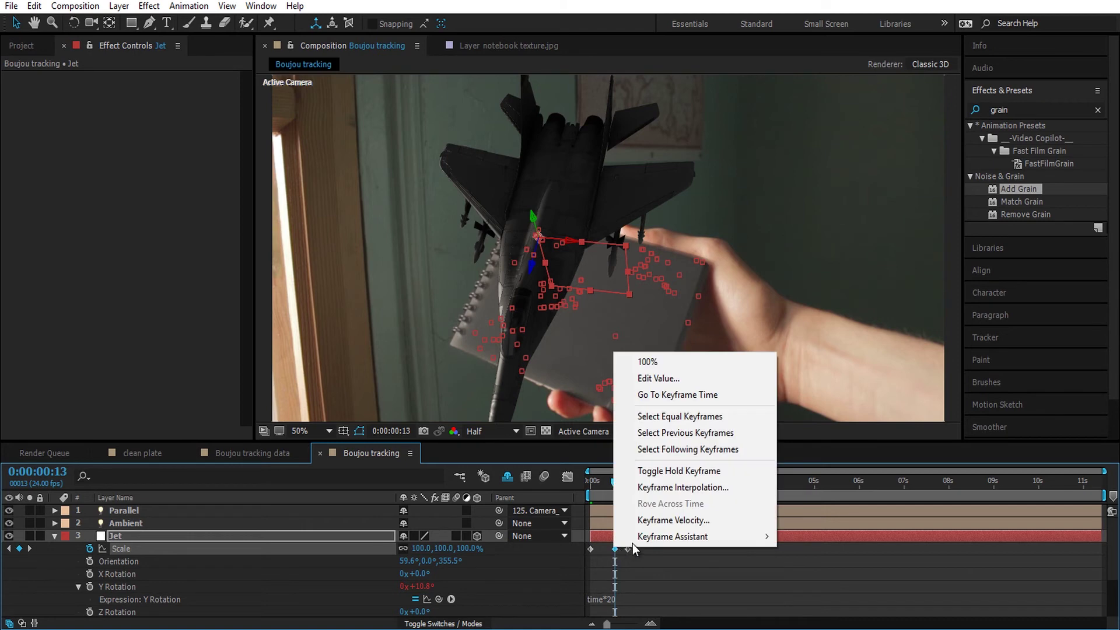
mouse_move(652, 537)
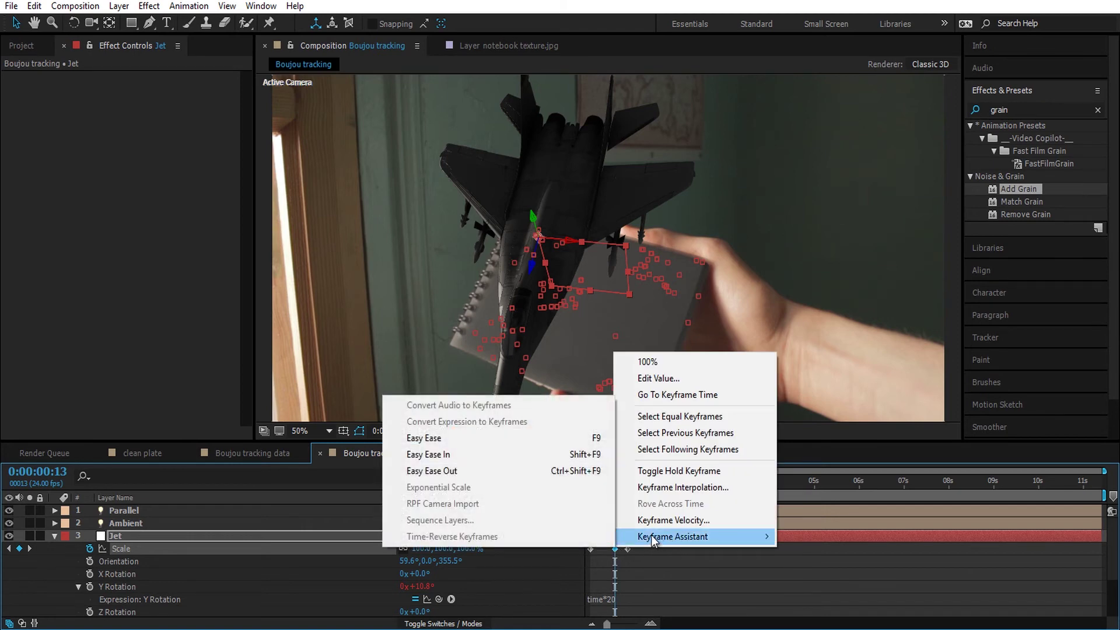
left_click(482, 438)
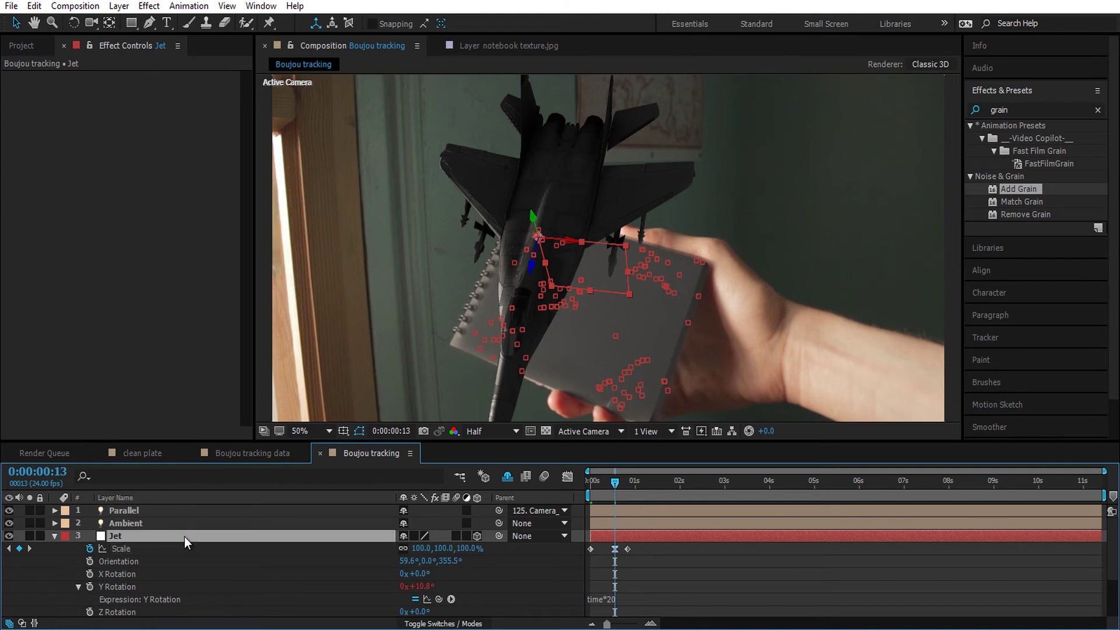
scroll(129, 548, "down", 3)
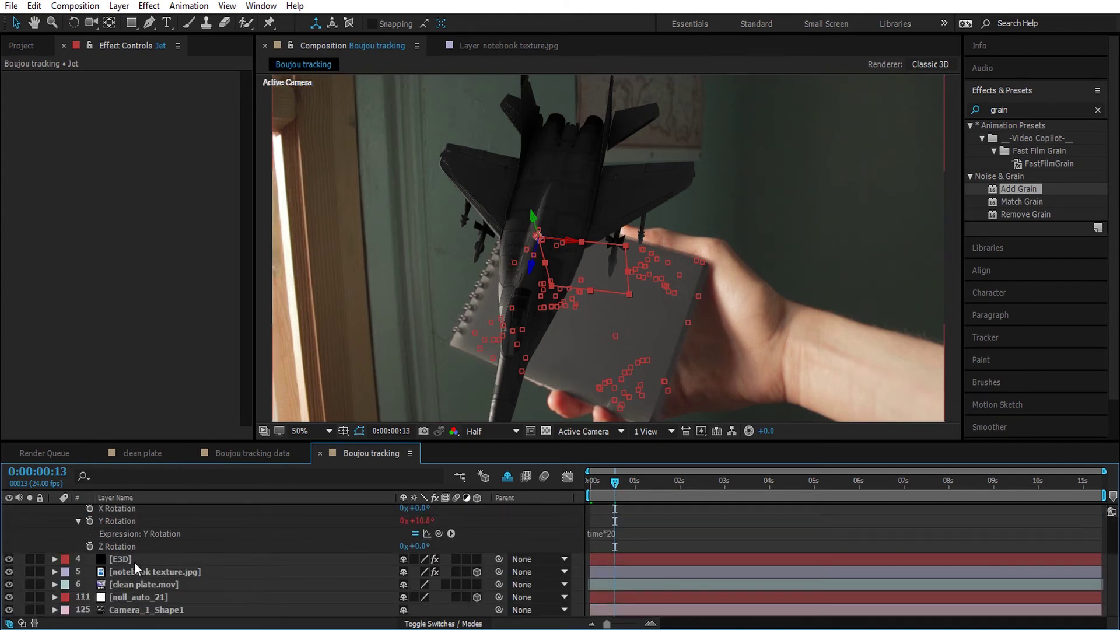
Keyframe E3D's Twist Z at -45° on frame 13 and 0° on frame 20.
left_click(135, 563)
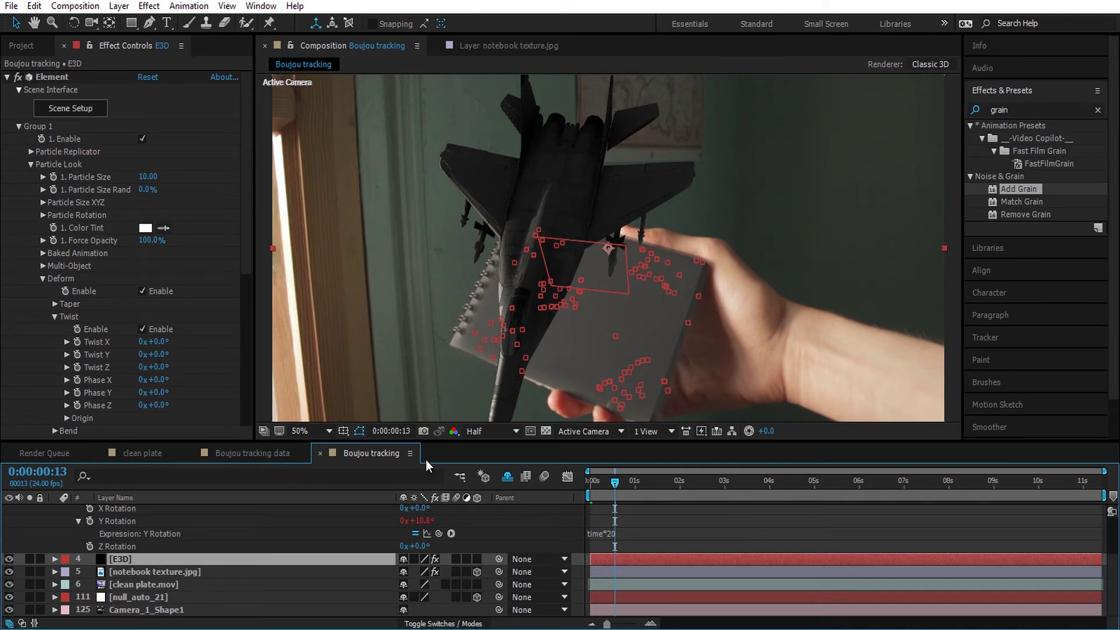
scroll(611, 513, "up", 3)
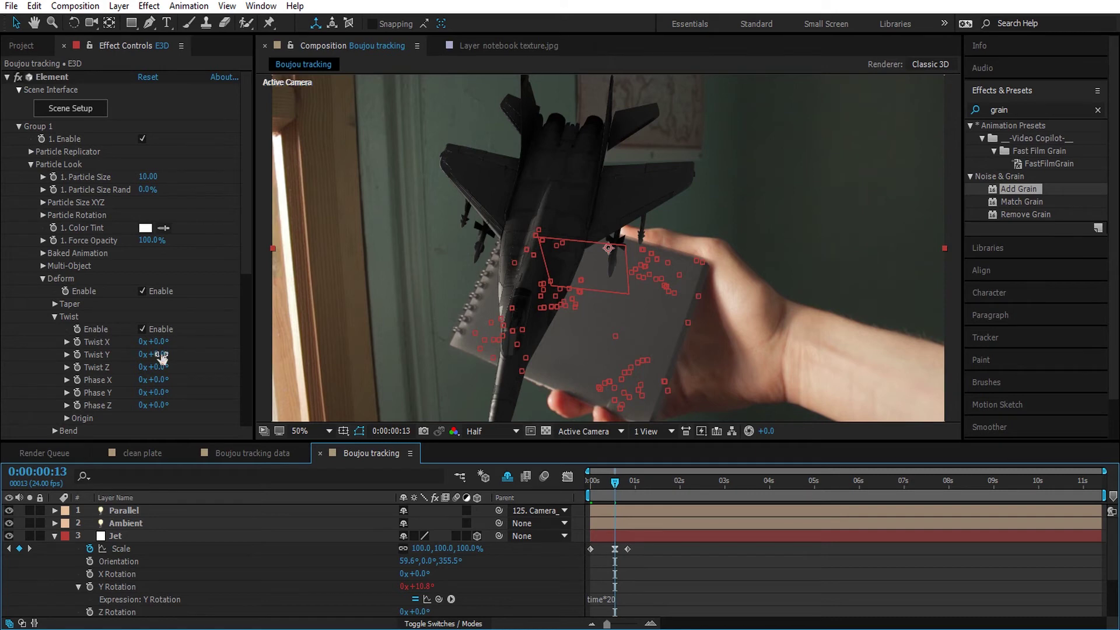
left_click_drag(169, 341, 207, 364)
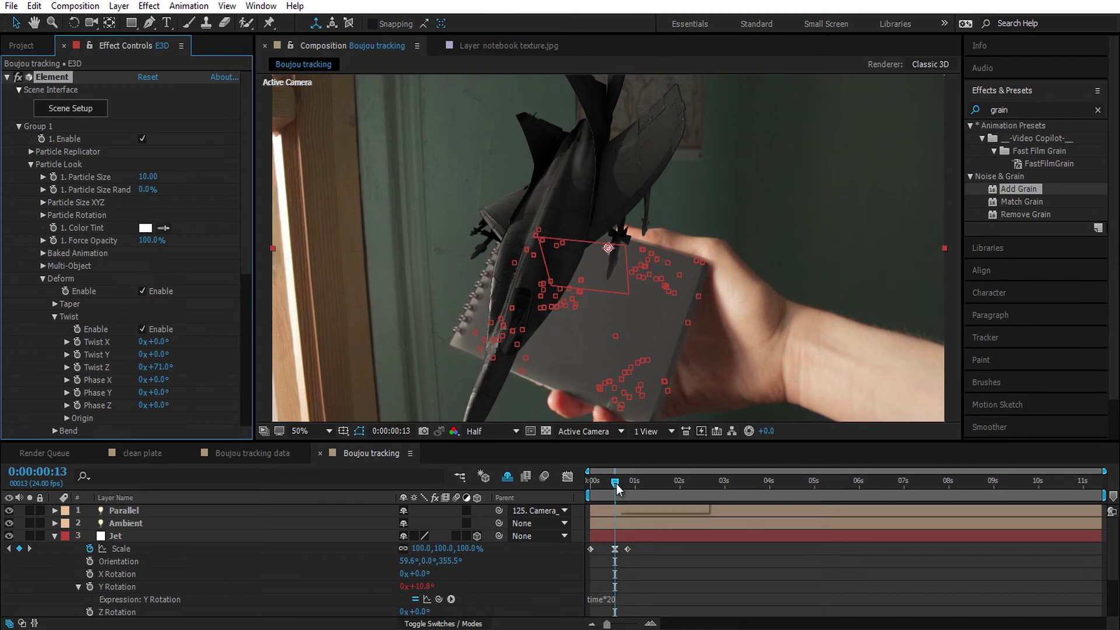
left_click_drag(616, 484, 580, 485)
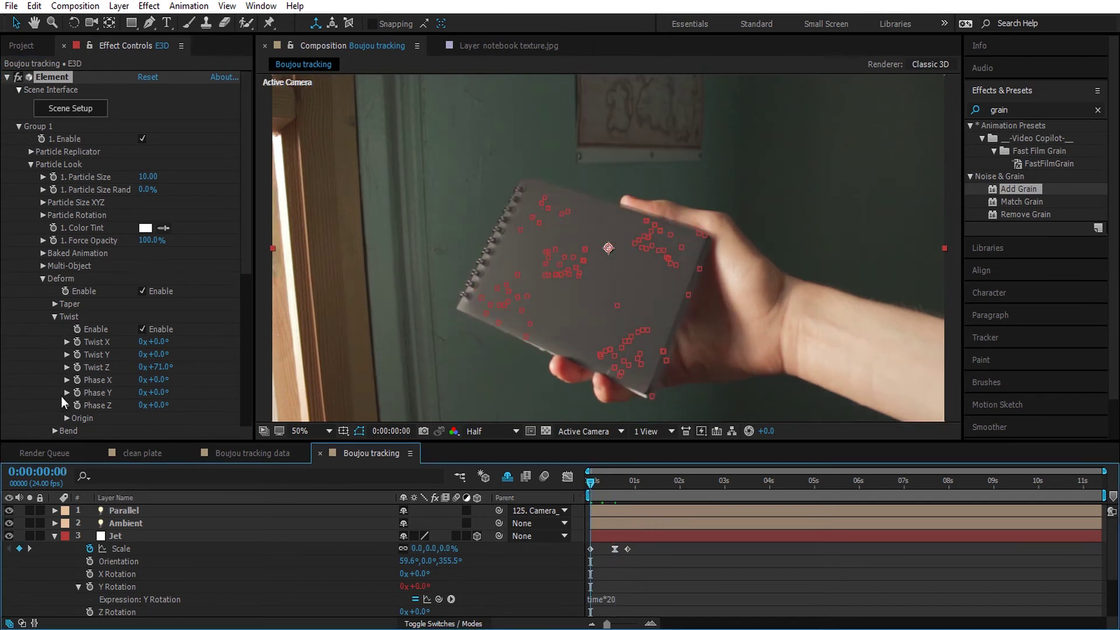
left_click(81, 368)
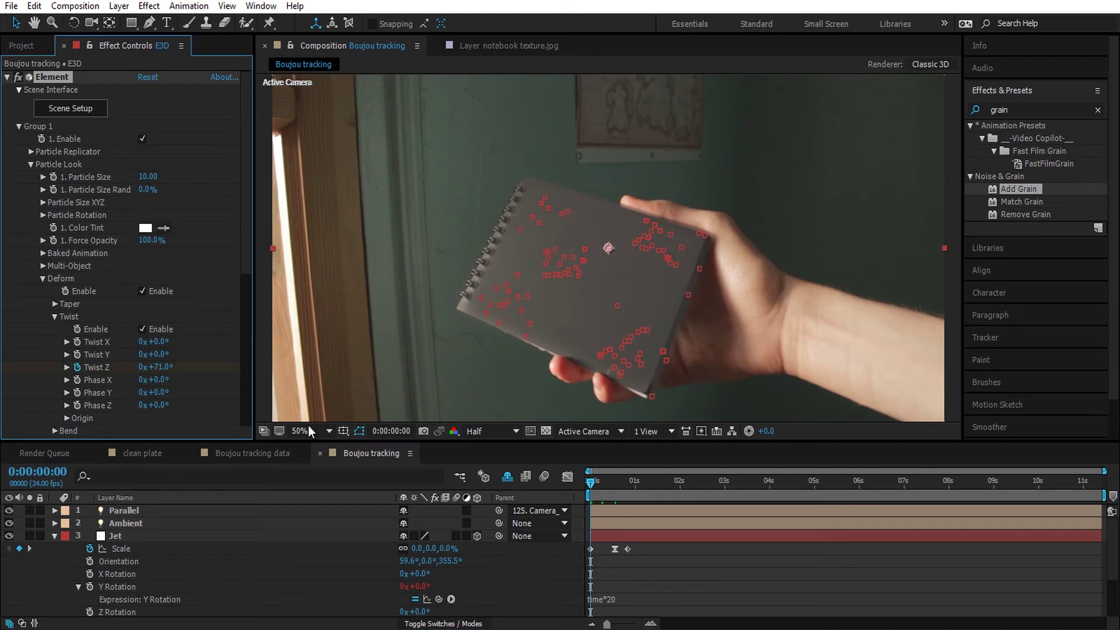
left_click_drag(602, 485, 615, 484)
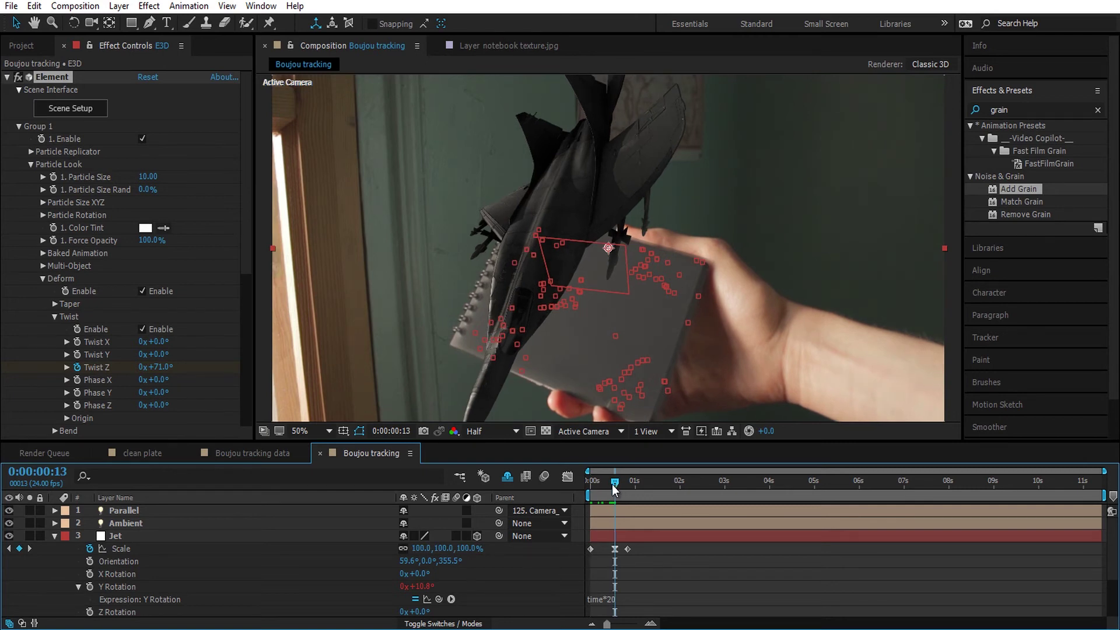
left_click_drag(166, 369, 64, 360)
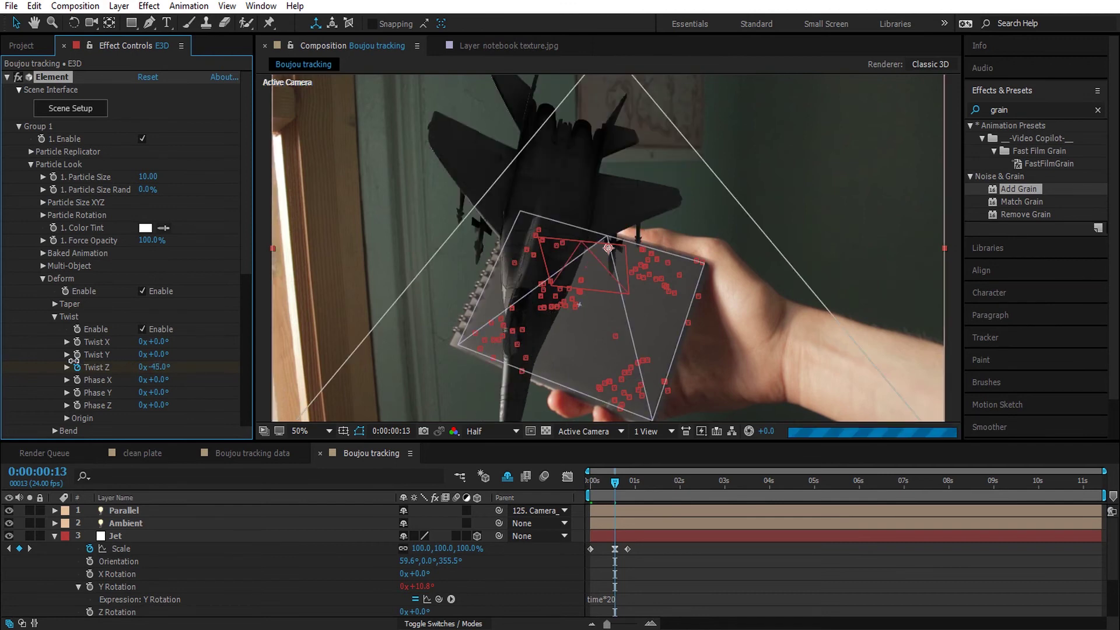
left_click(626, 484)
left_click(628, 483)
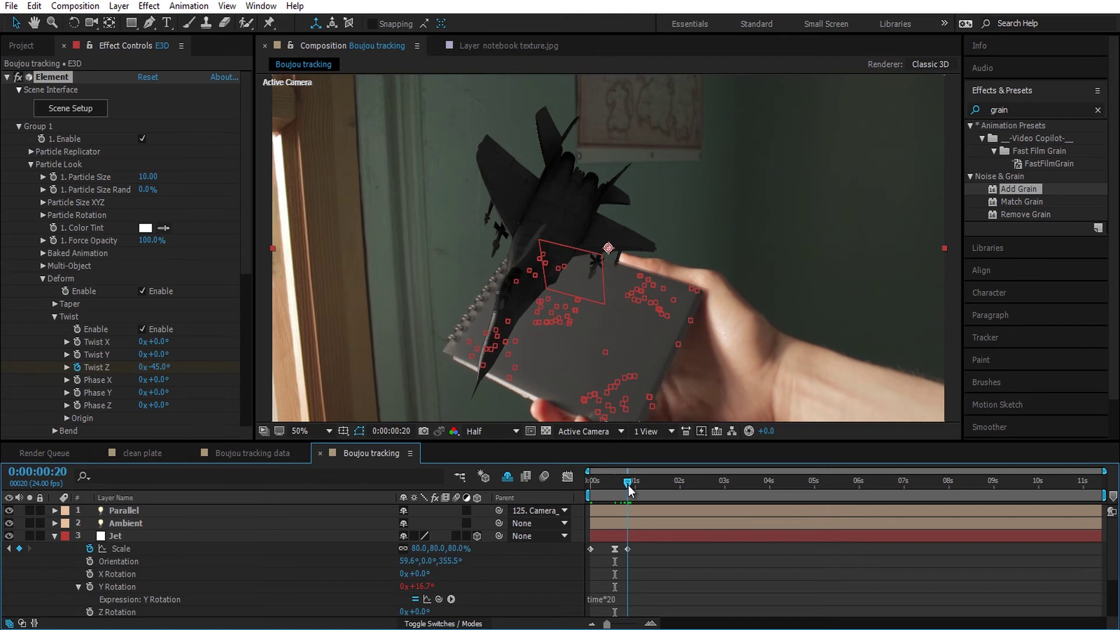
left_click(165, 367)
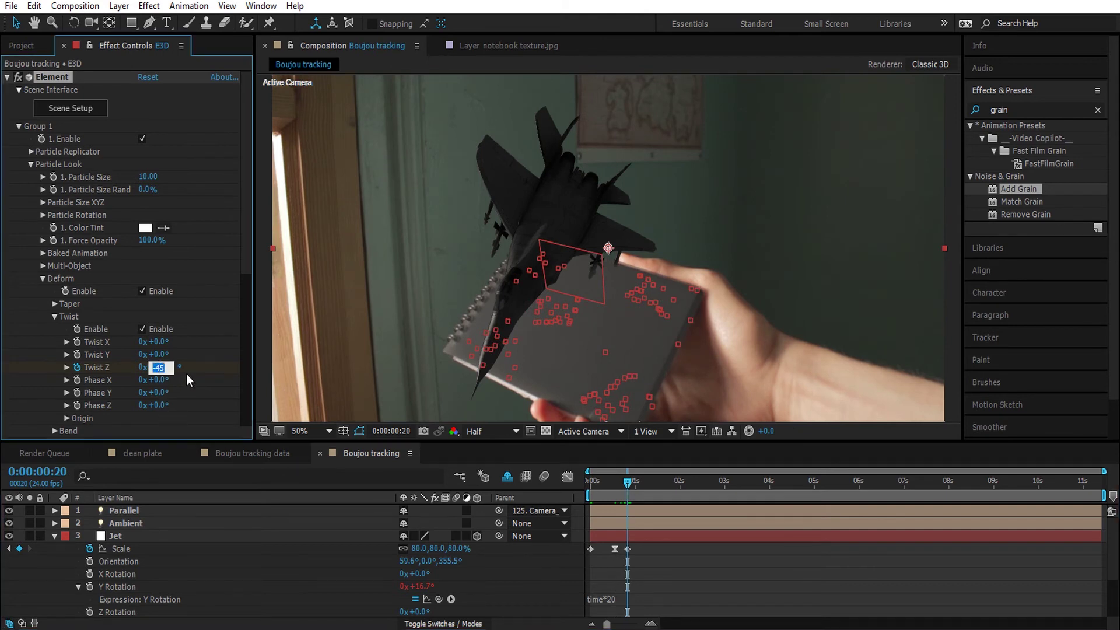
key("Escape")
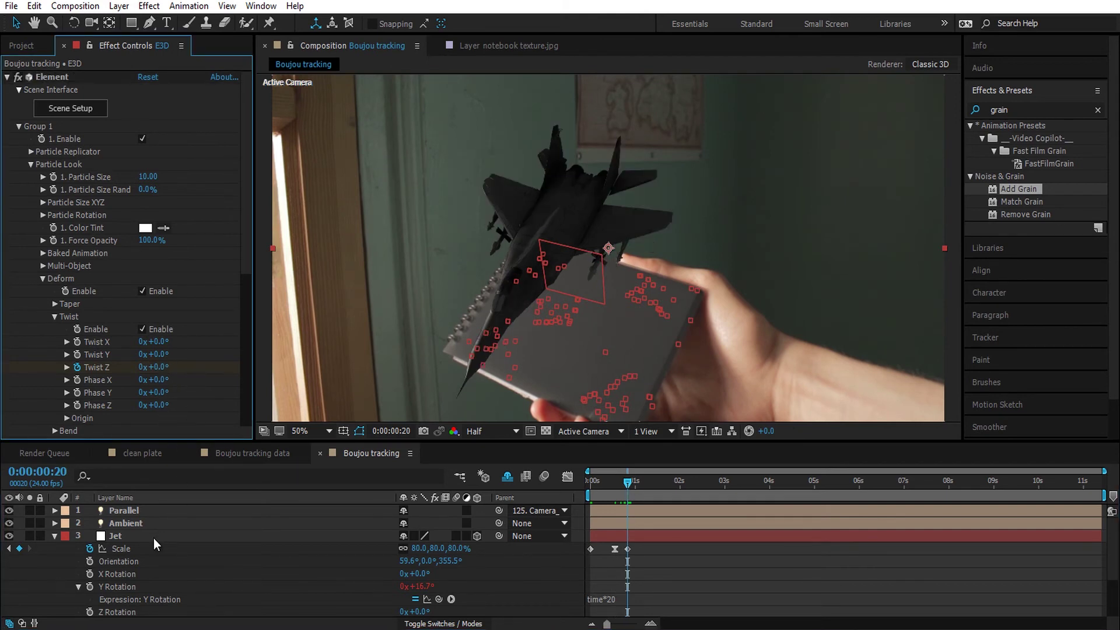
scroll(174, 557, "down", 3)
Apply Easy Ease to the Twist Z keyframes and move to frame 22 for the work area end.
left_click(174, 559)
key("u")
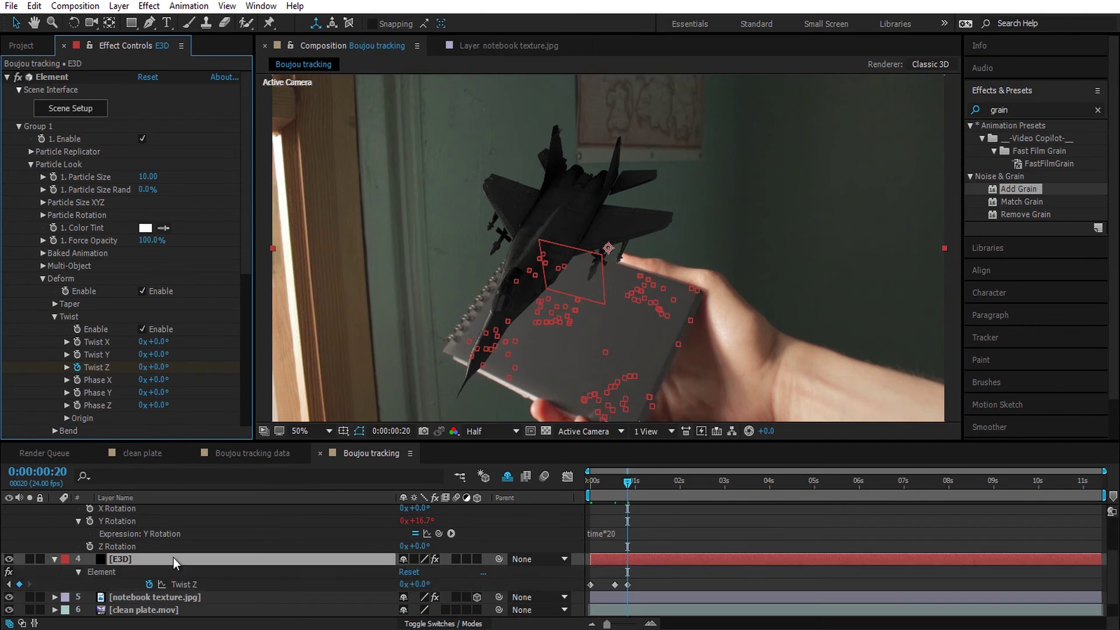
right_click(614, 586)
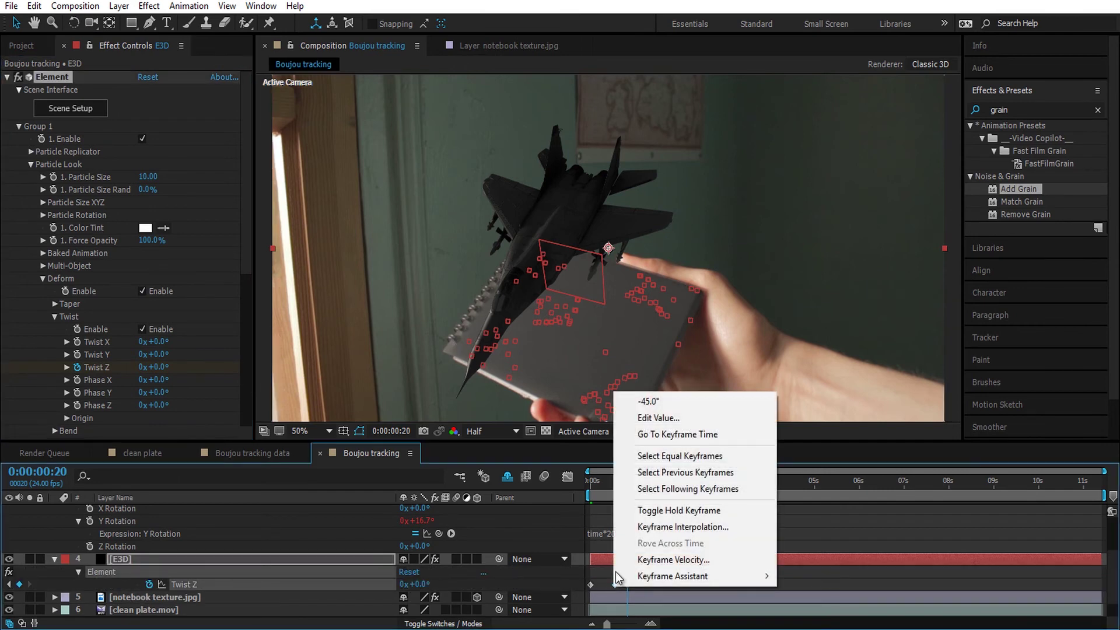
mouse_move(656, 578)
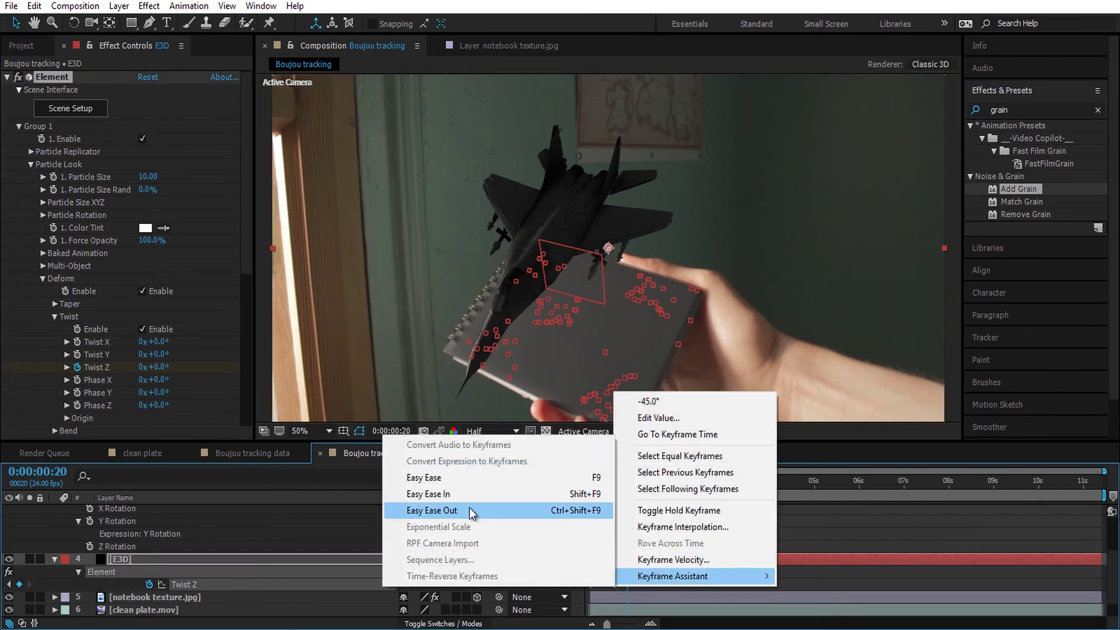
left_click(429, 477)
left_click_drag(627, 482, 633, 482)
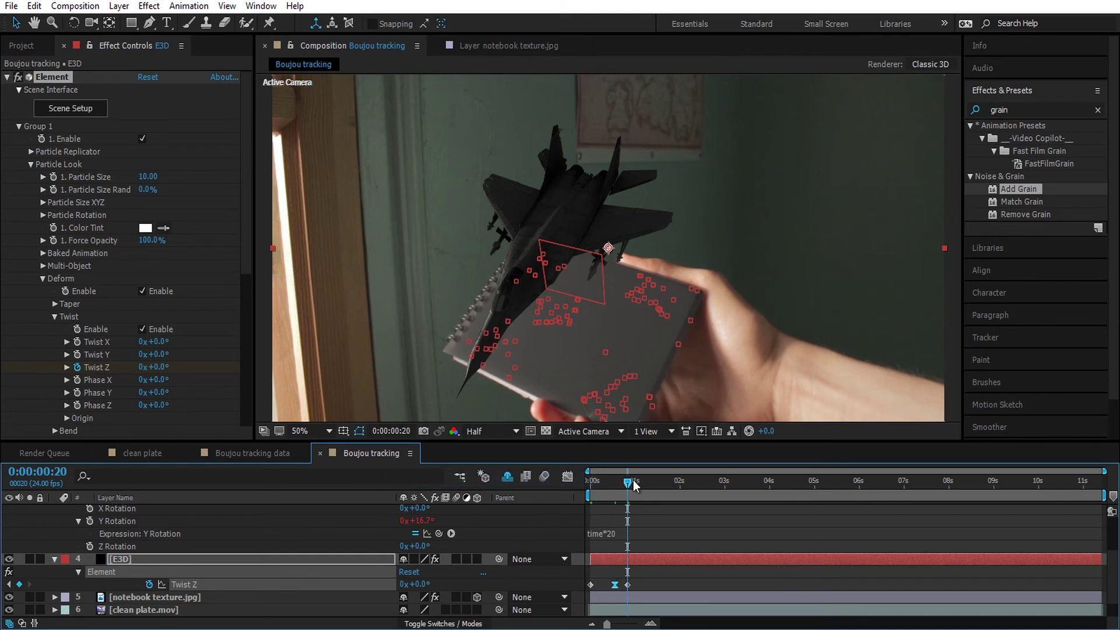
End the work area at frame 22, preview the animation, and set the viewer to Fit.
key("n")
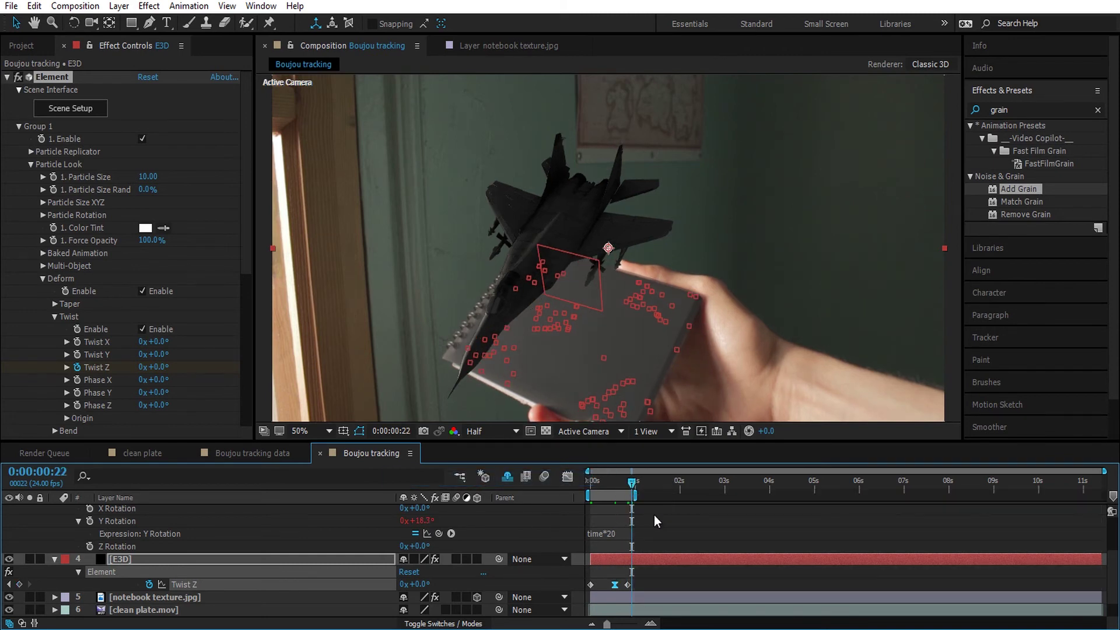
key("space")
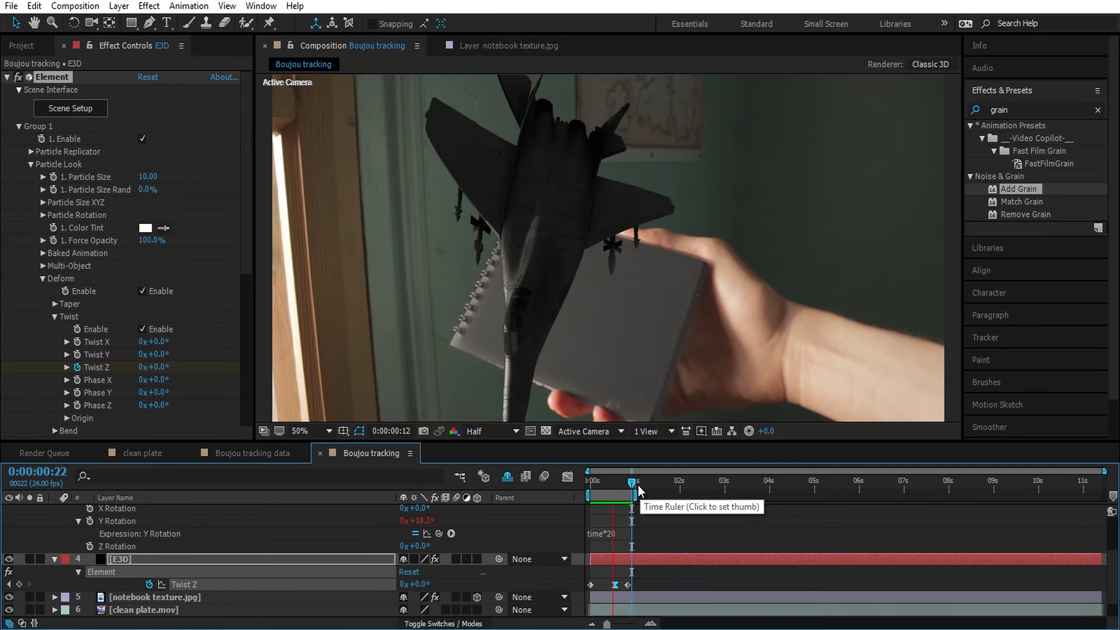
left_click(289, 430)
left_click(348, 162)
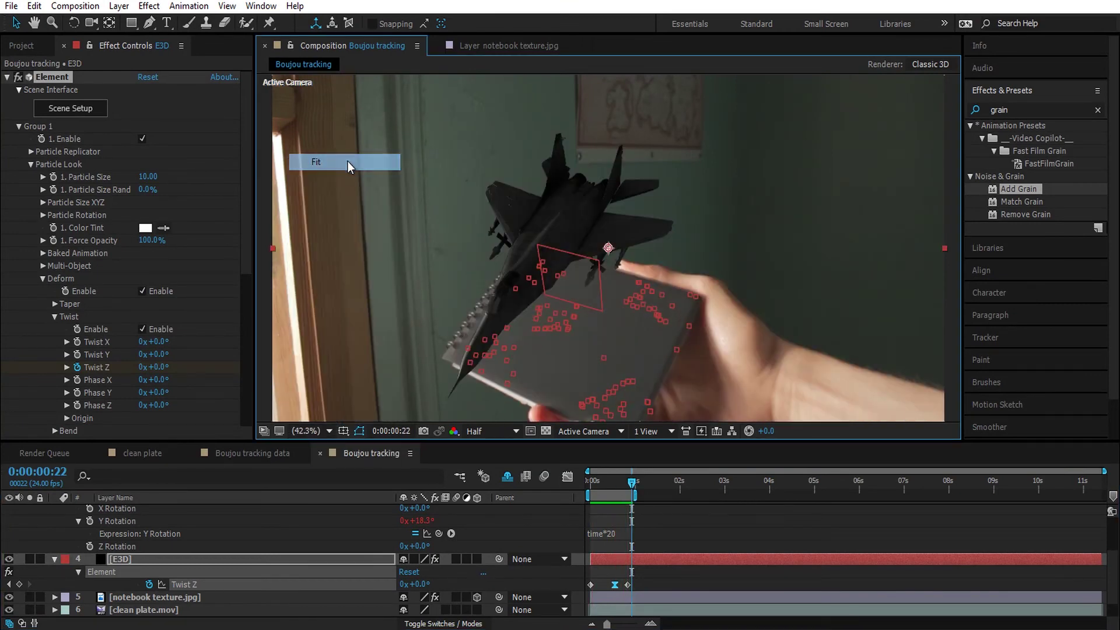
Collapse the Jet and E3D layer properties and deselect the layer.
scroll(104, 540, "up", 3)
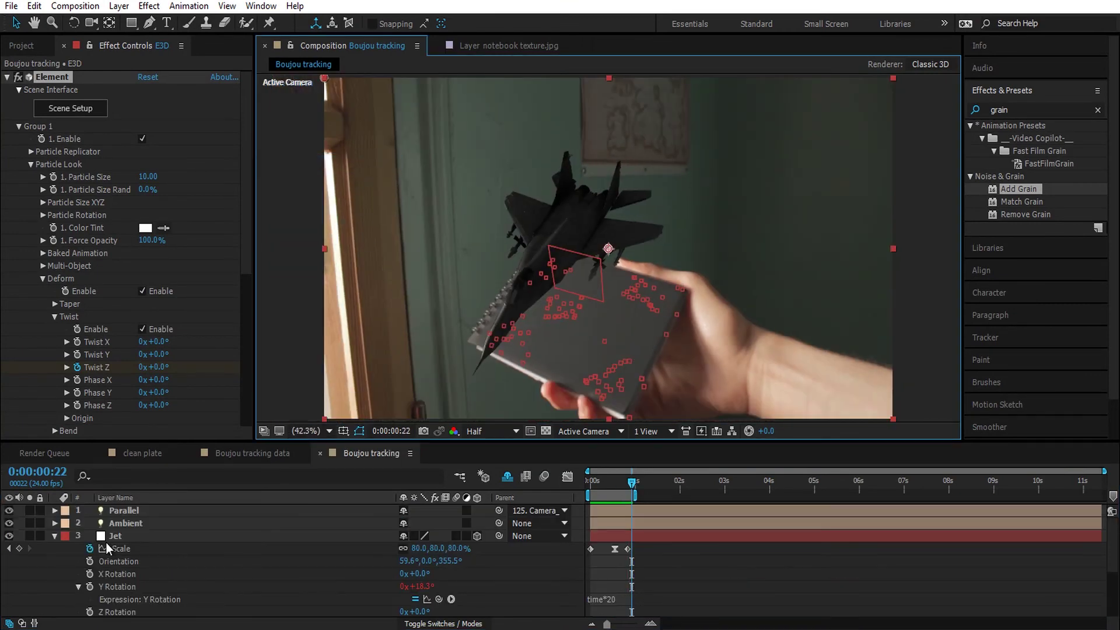
left_click(55, 535)
left_click(54, 548)
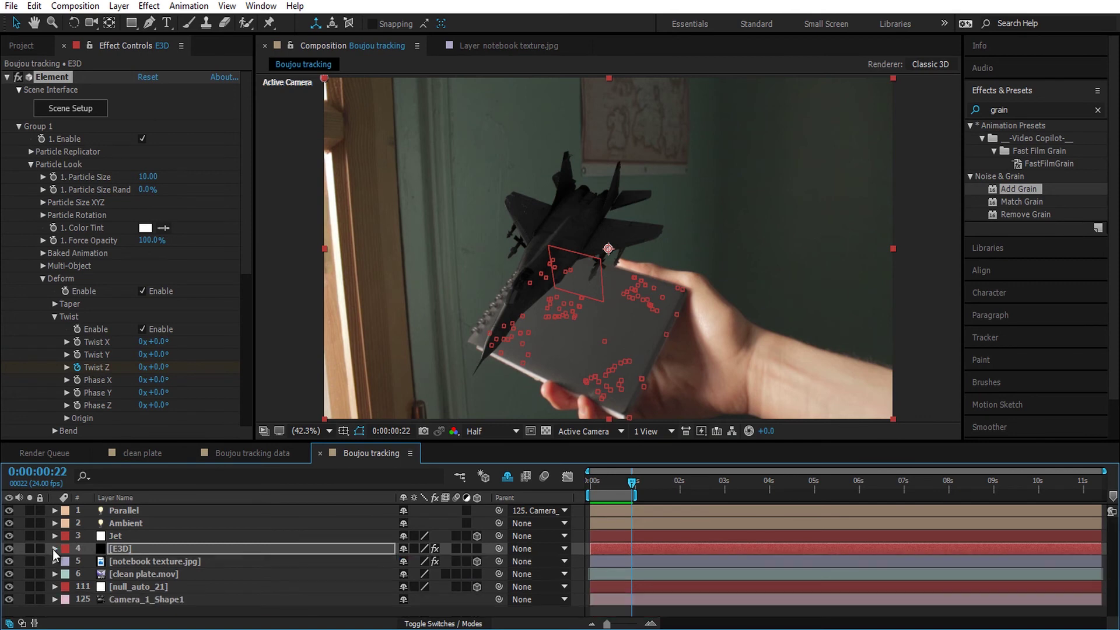
left_click(90, 608)
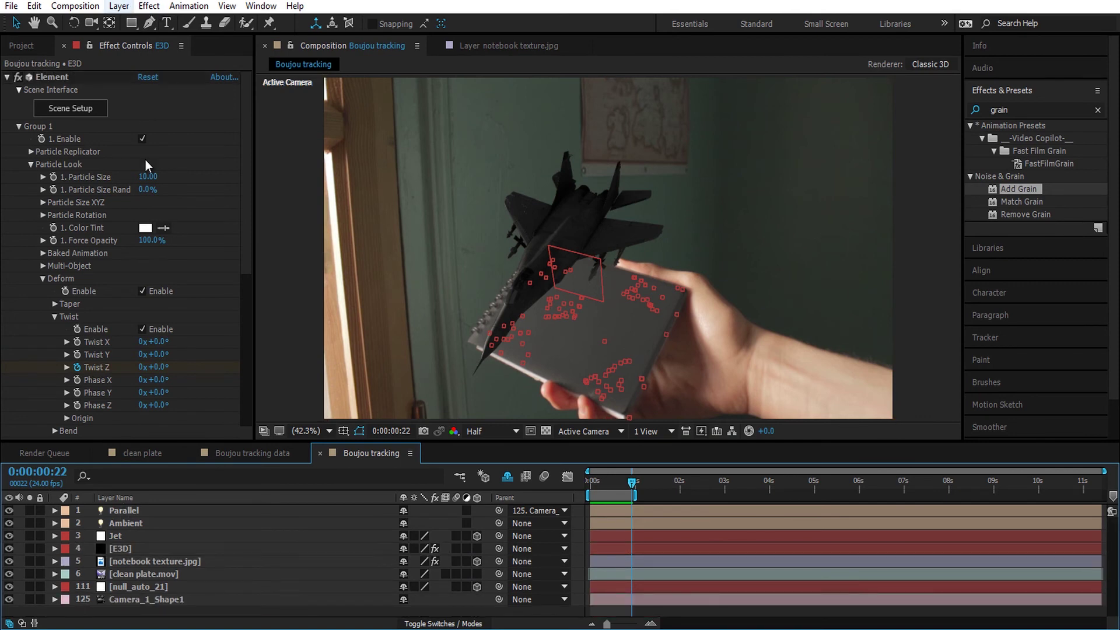
Add a new adjustment layer and name it CC.
left_click(119, 6)
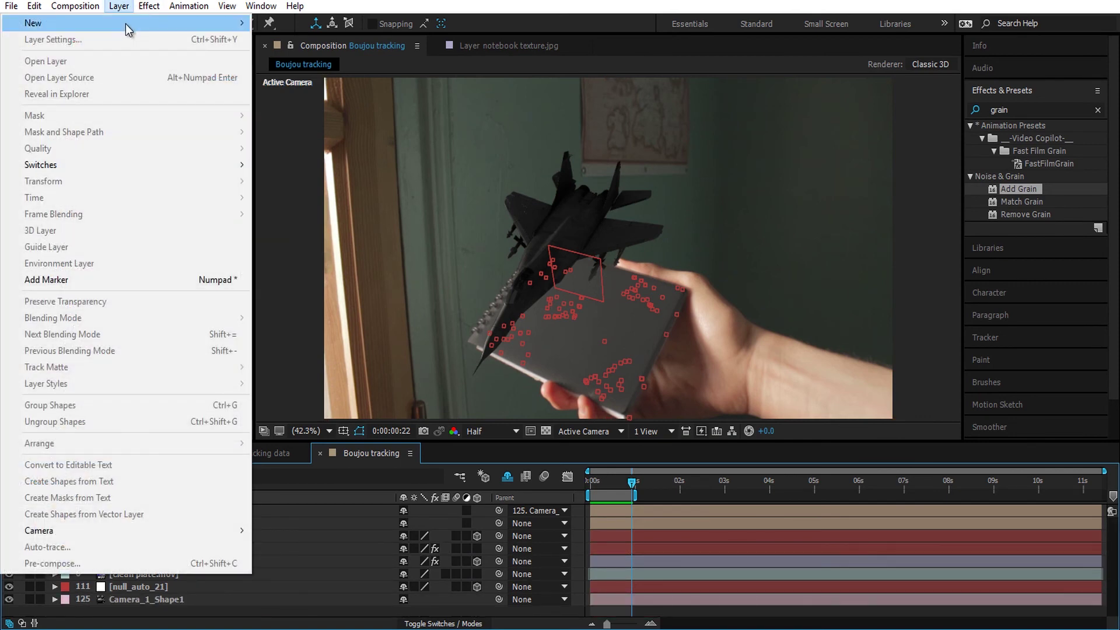
mouse_move(181, 29)
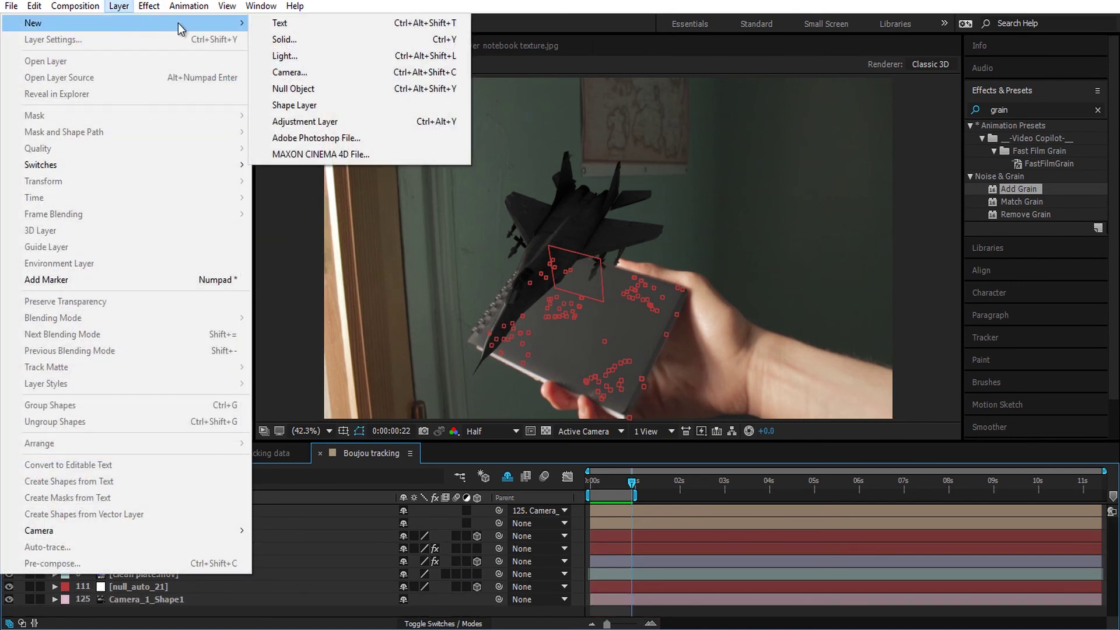
left_click(328, 122)
key("Return")
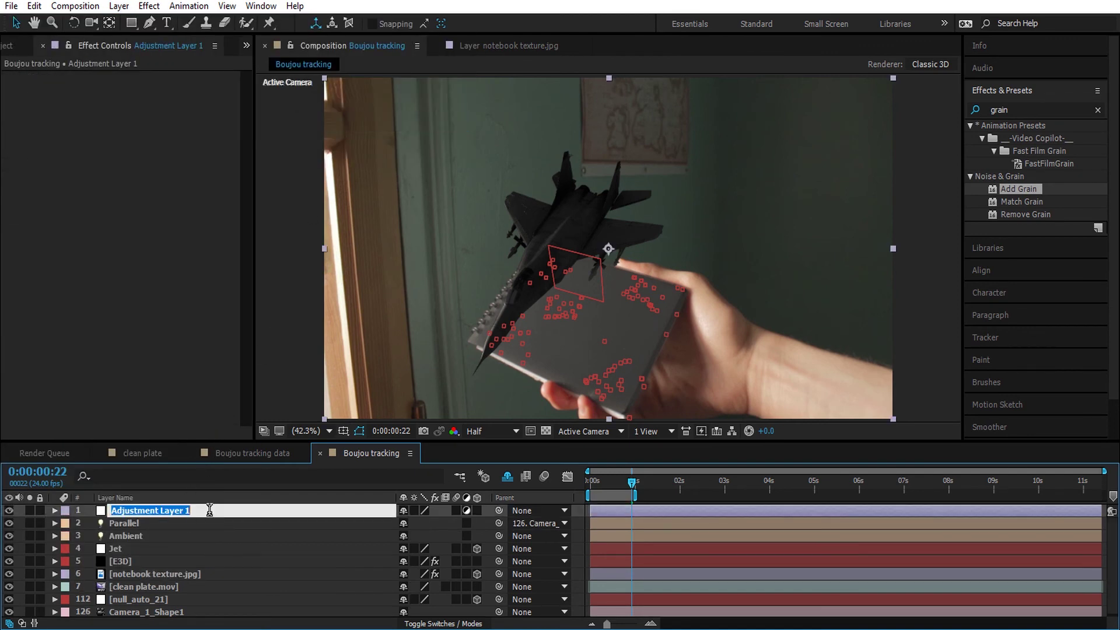
type("CC")
key("Return")
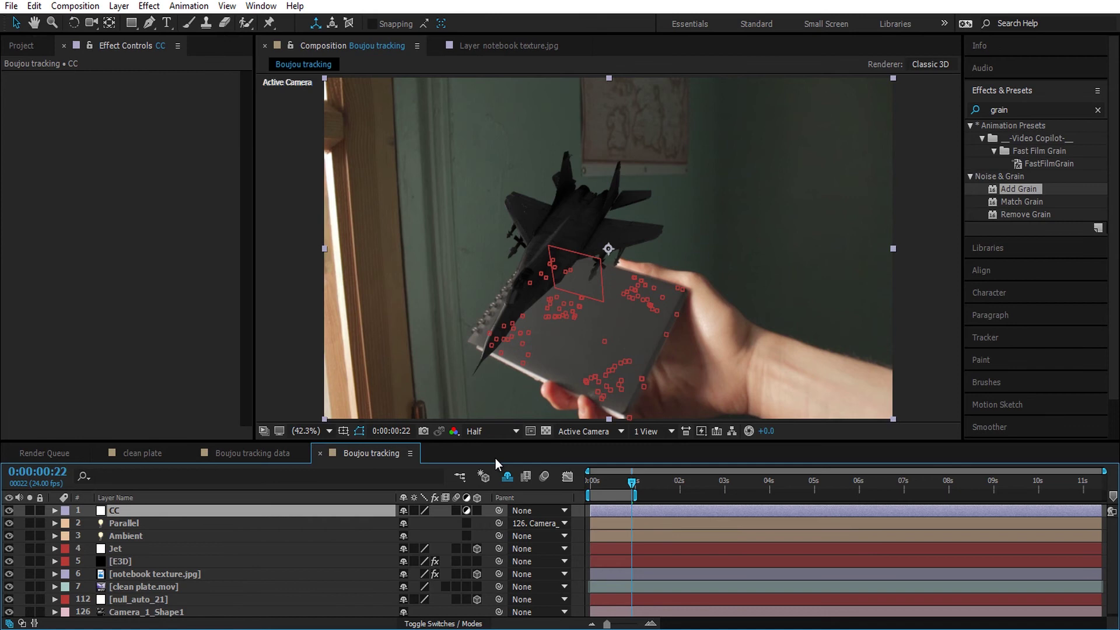
Apply Curves to CC, darkening shadows and brightening highlights on the RGB curve.
left_click(1018, 110)
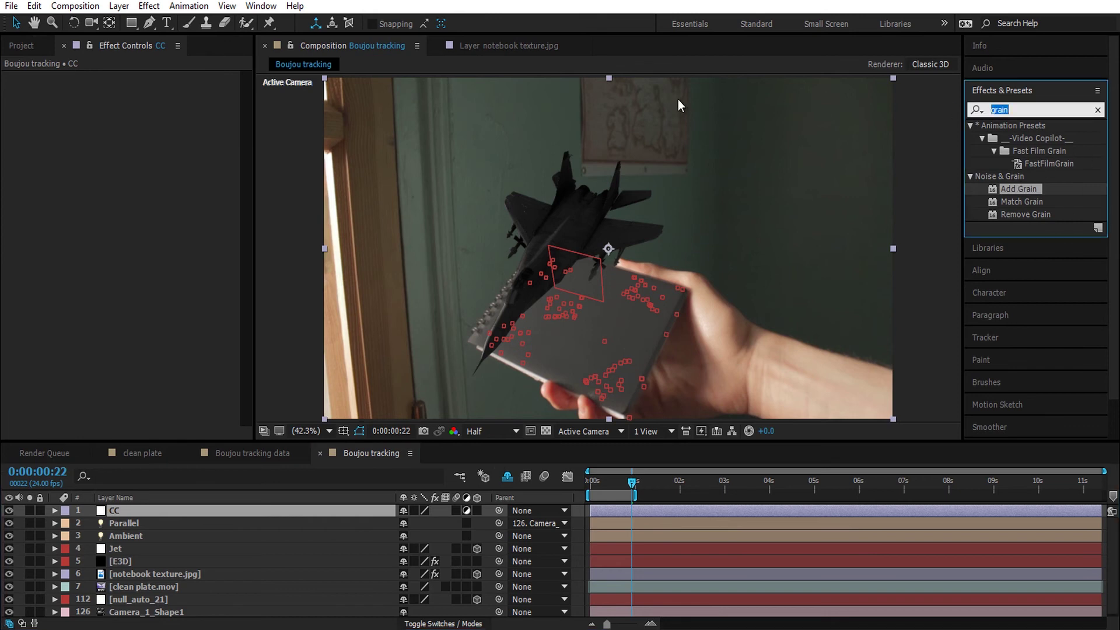
type("curvz")
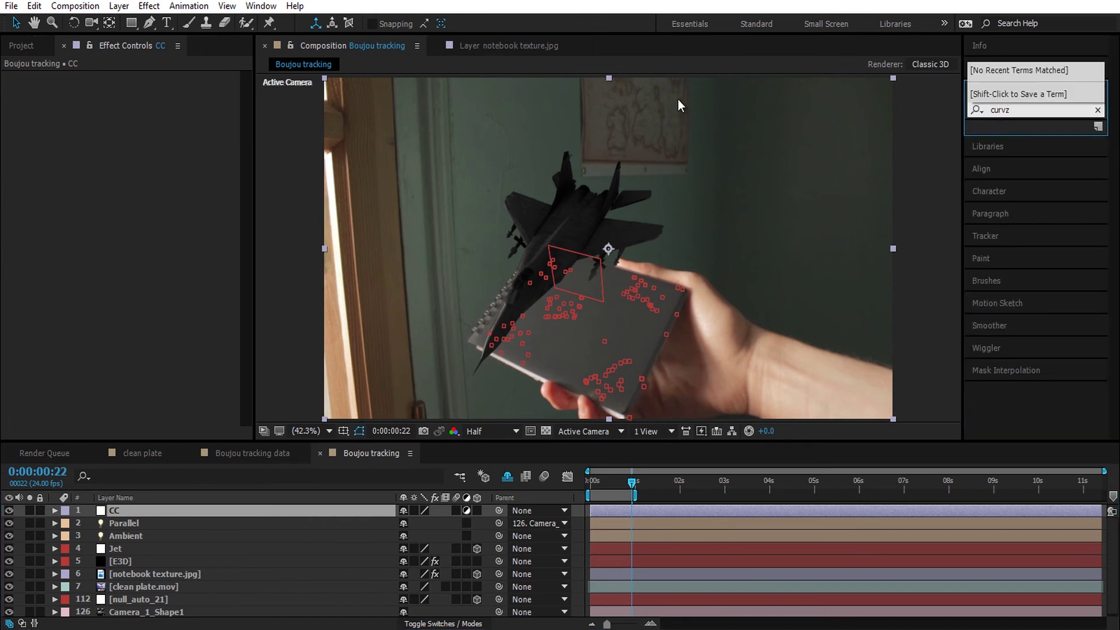
key("BackSpace")
left_click_drag(1003, 172, 114, 511)
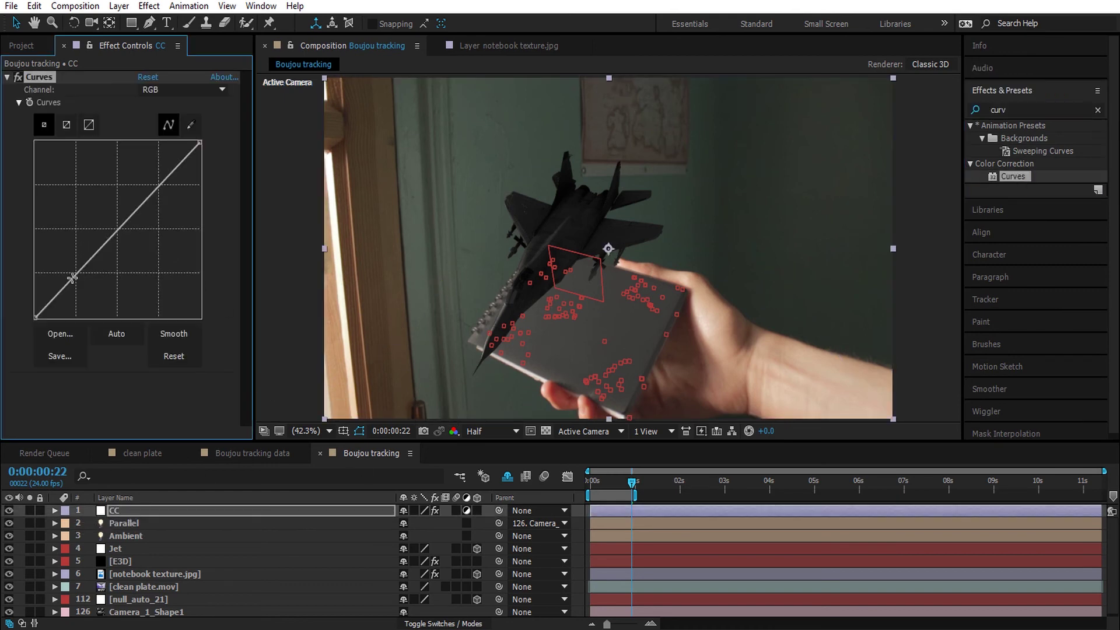
left_click_drag(73, 278, 76, 278)
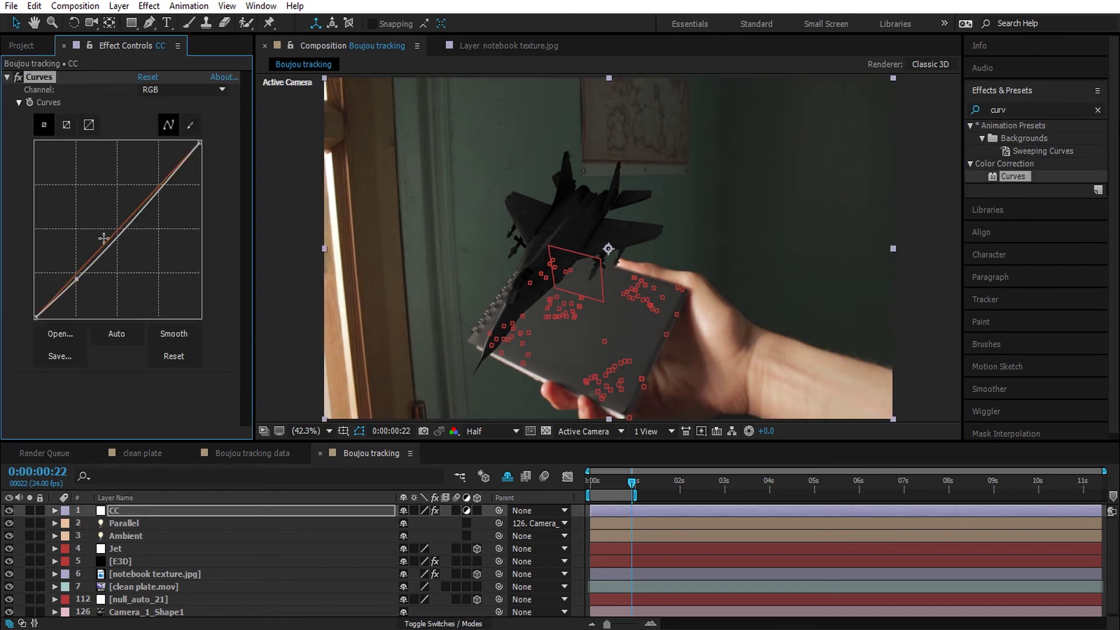
left_click_drag(161, 184, 168, 169)
Adjust the red and blue curves, adding blue to the shadows and reshaping its highlights.
left_click(175, 89)
left_click(169, 119)
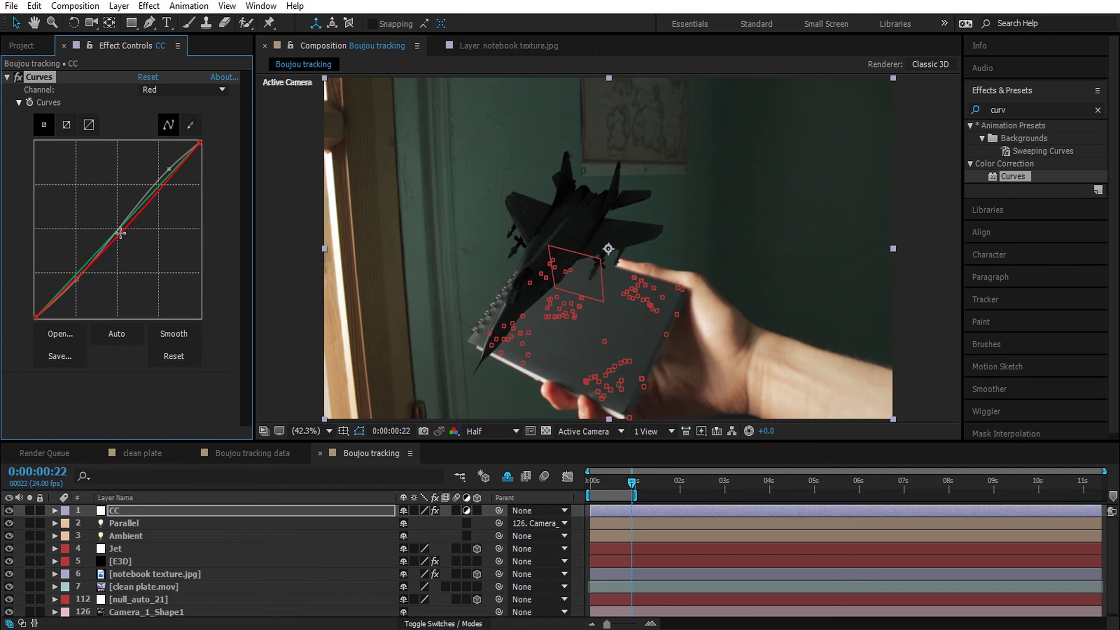
left_click(175, 89)
left_click(173, 155)
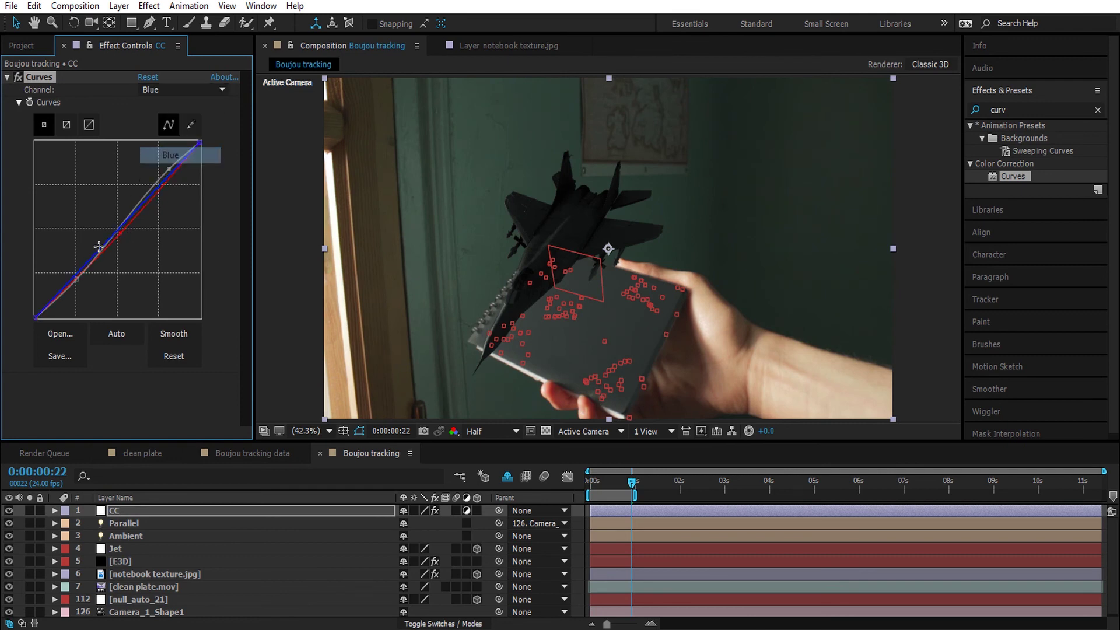
left_click_drag(83, 270, 73, 269)
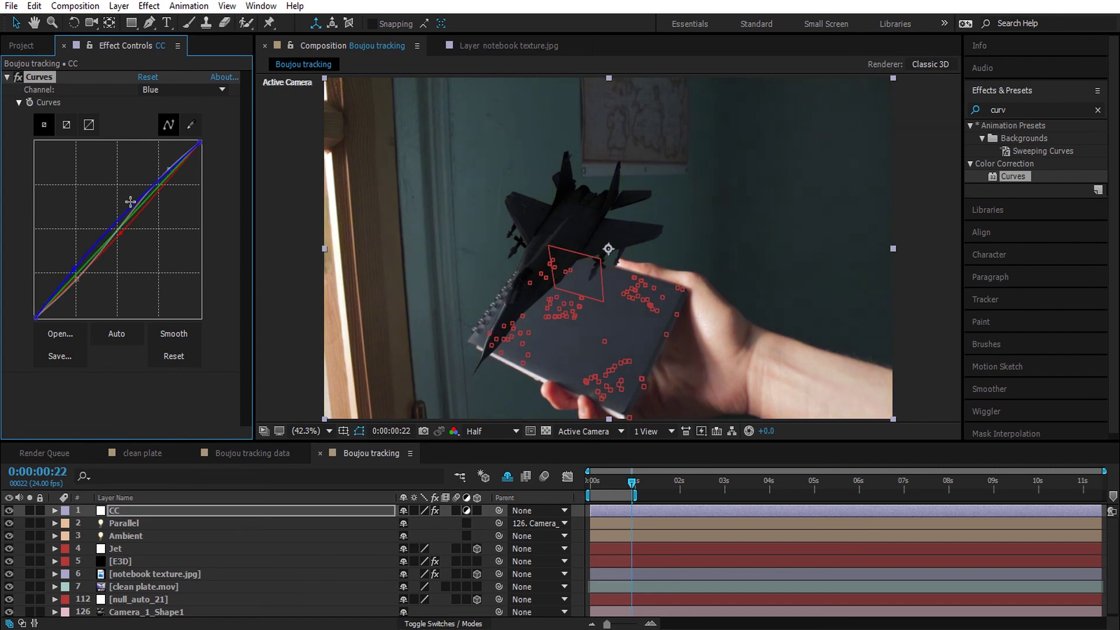
left_click_drag(136, 210, 170, 182)
left_click(151, 511)
Create a new black solid layer named vignette.
left_click(119, 6)
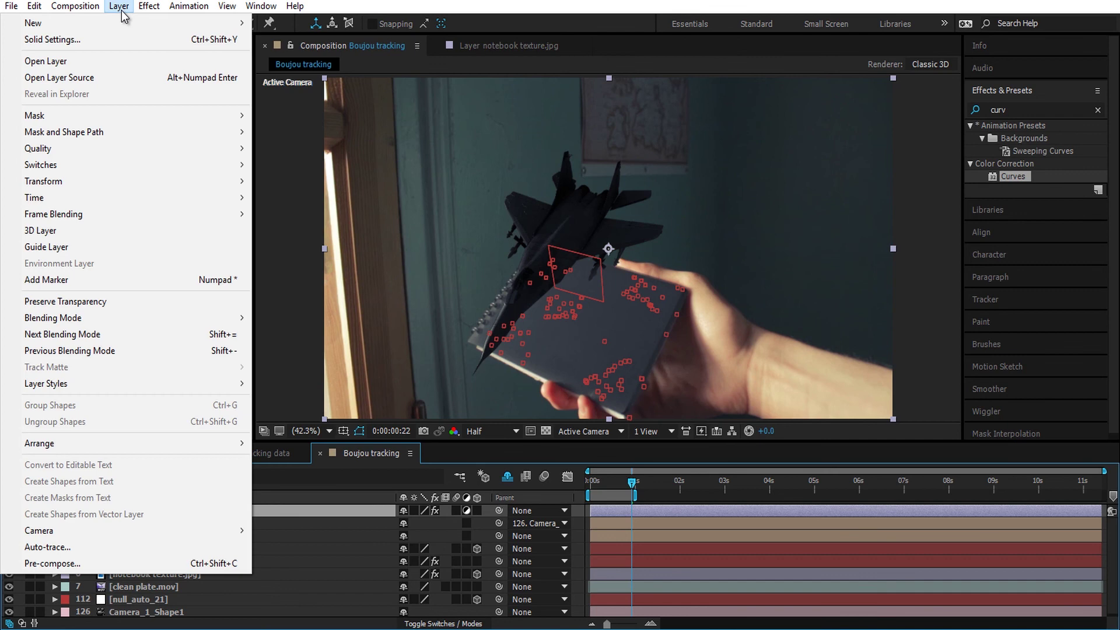
mouse_move(153, 19)
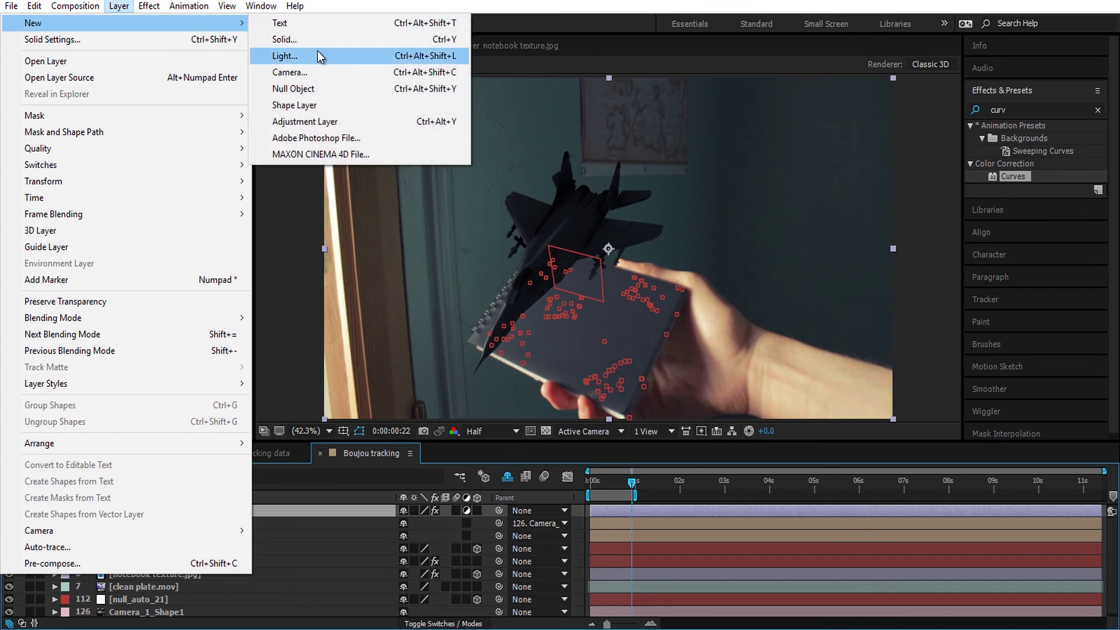
left_click(315, 43)
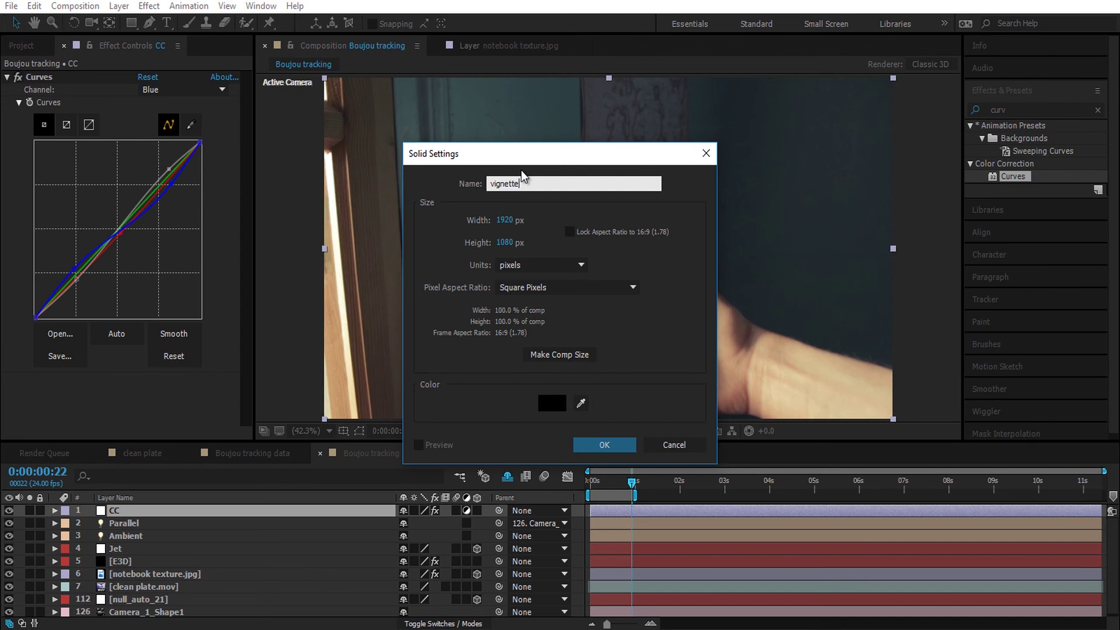
key("Return")
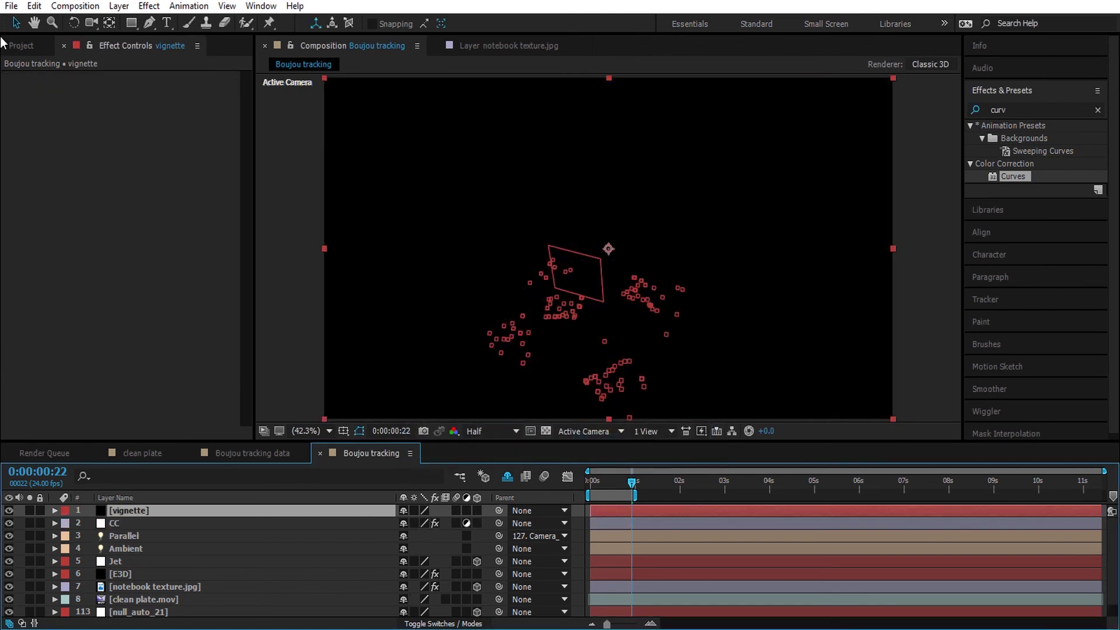
Add a full-frame elliptical mask to the vignette set to Subtract.
left_click(135, 27)
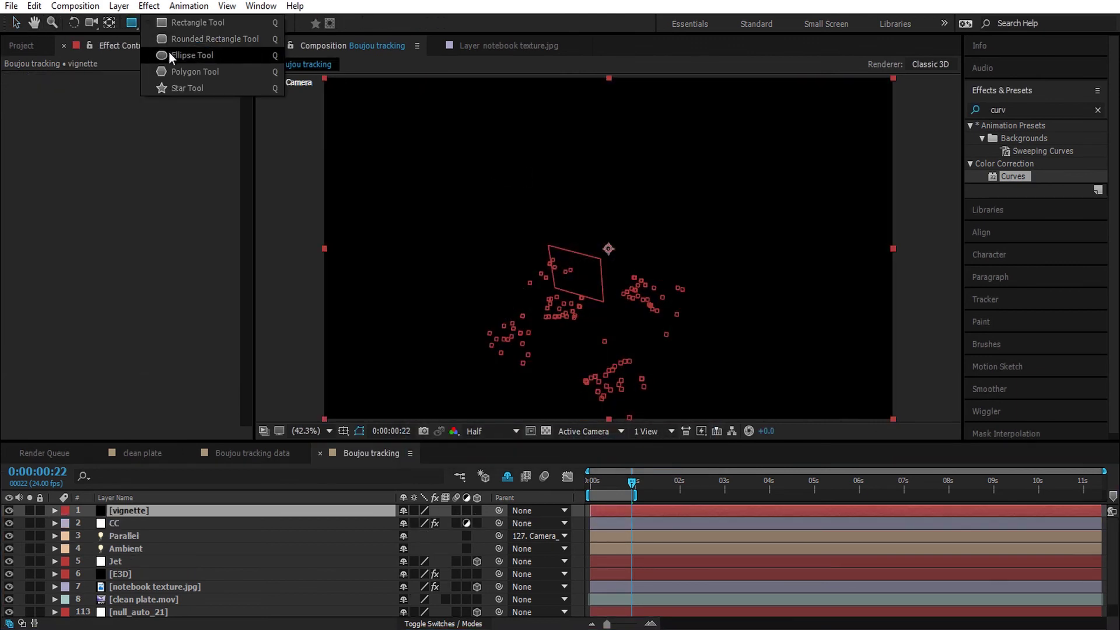
left_click(170, 56)
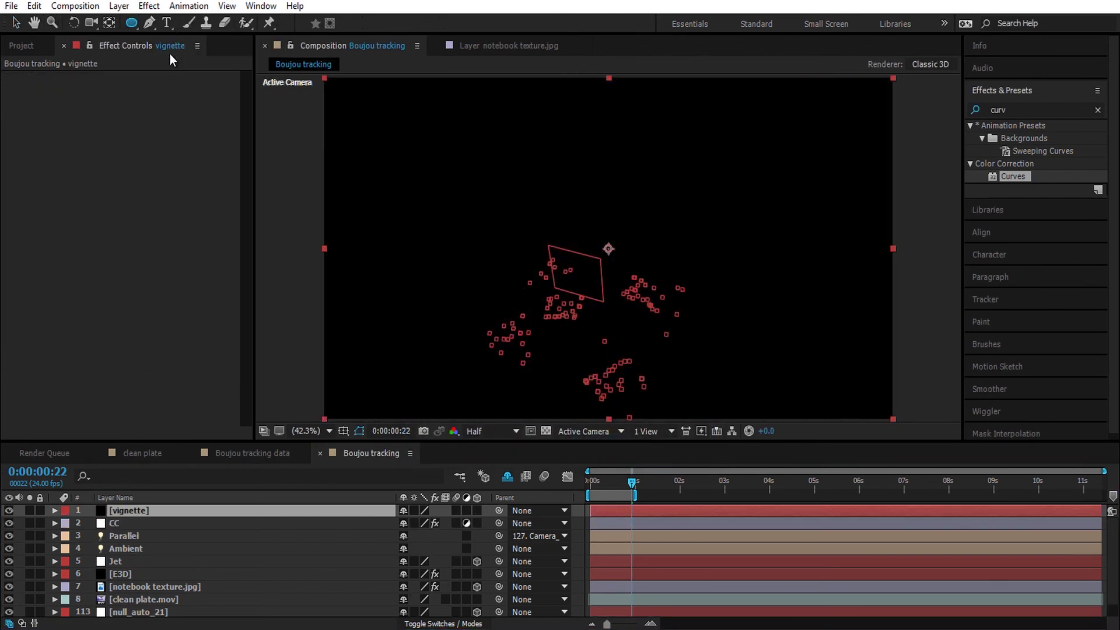
double_click(133, 26)
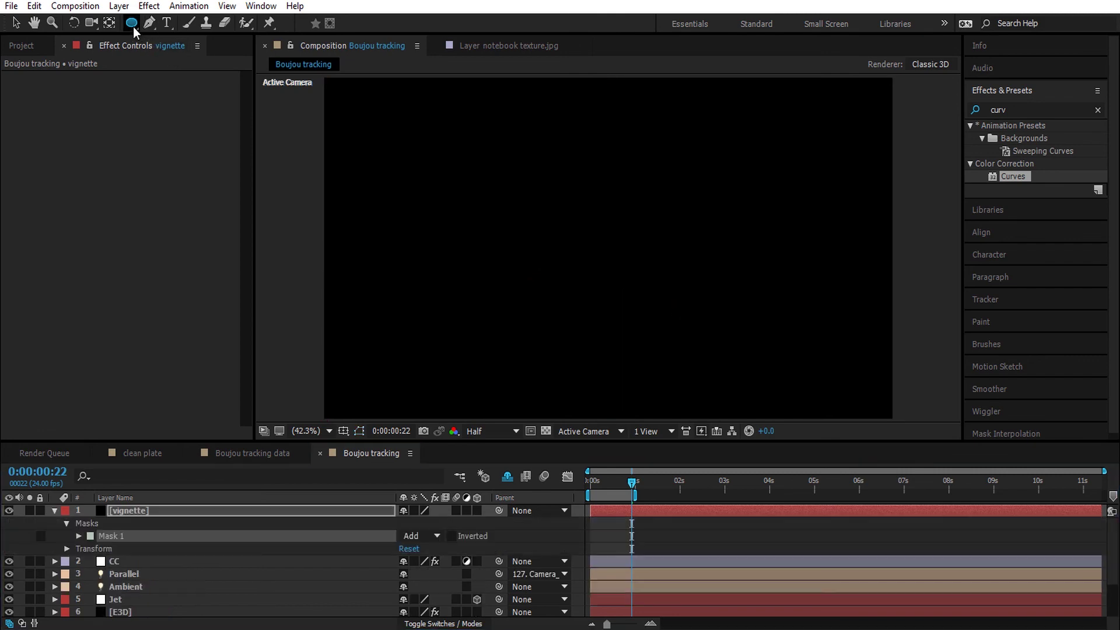
left_click(402, 536)
left_click(435, 455)
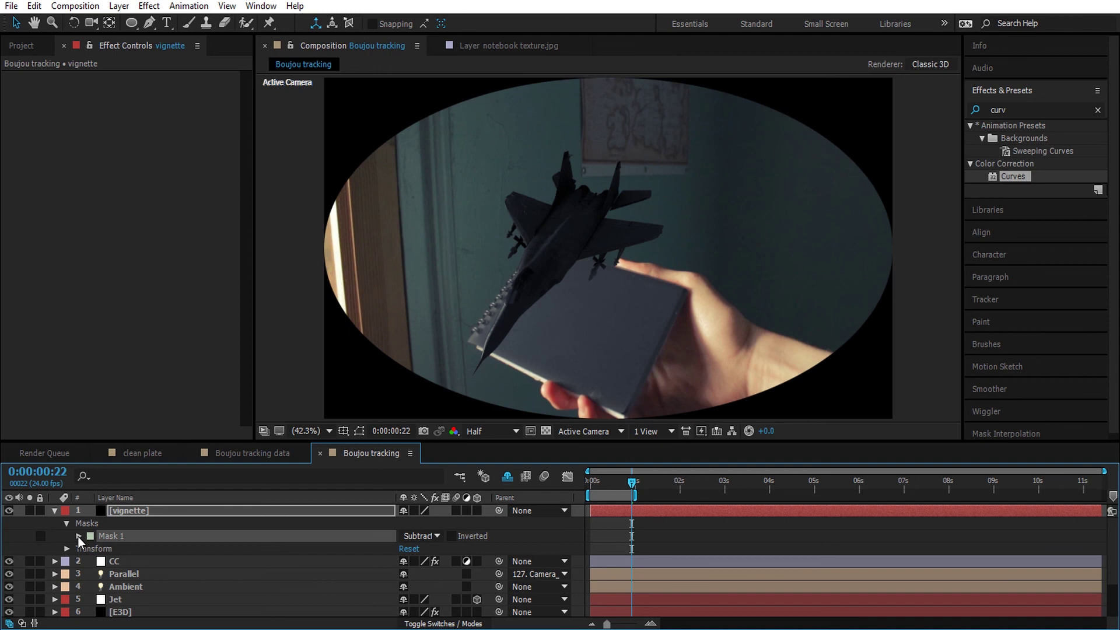
Feather the mask 315 px, expand it 211 px, and extend the work area to the comp's end.
left_click(79, 537)
left_click_drag(416, 561, 651, 562)
left_click_drag(407, 590, 548, 582)
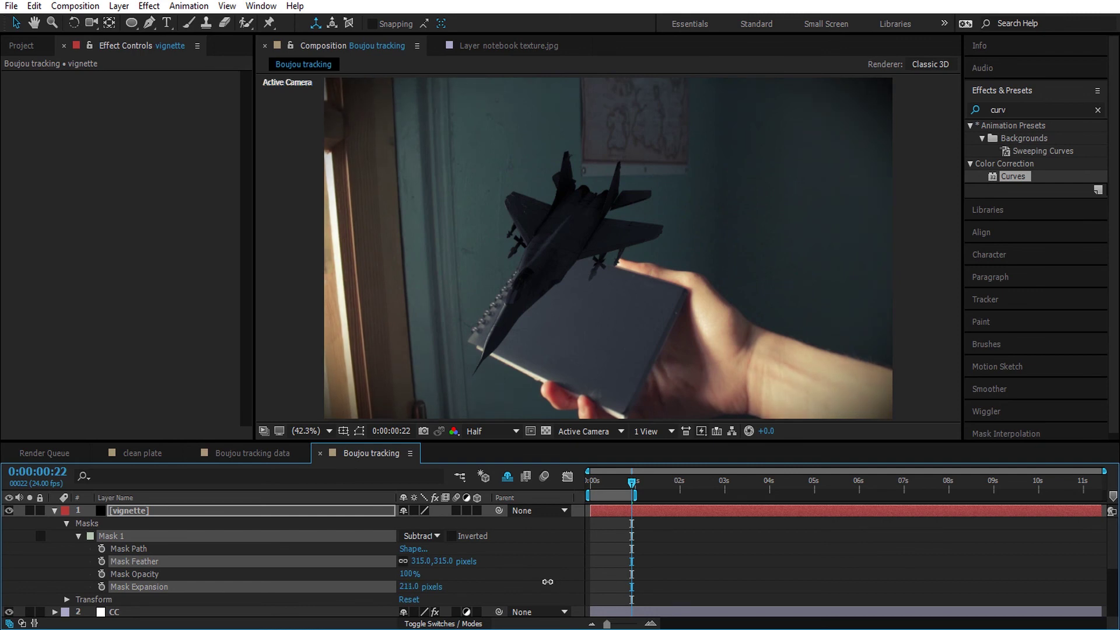
left_click(54, 510)
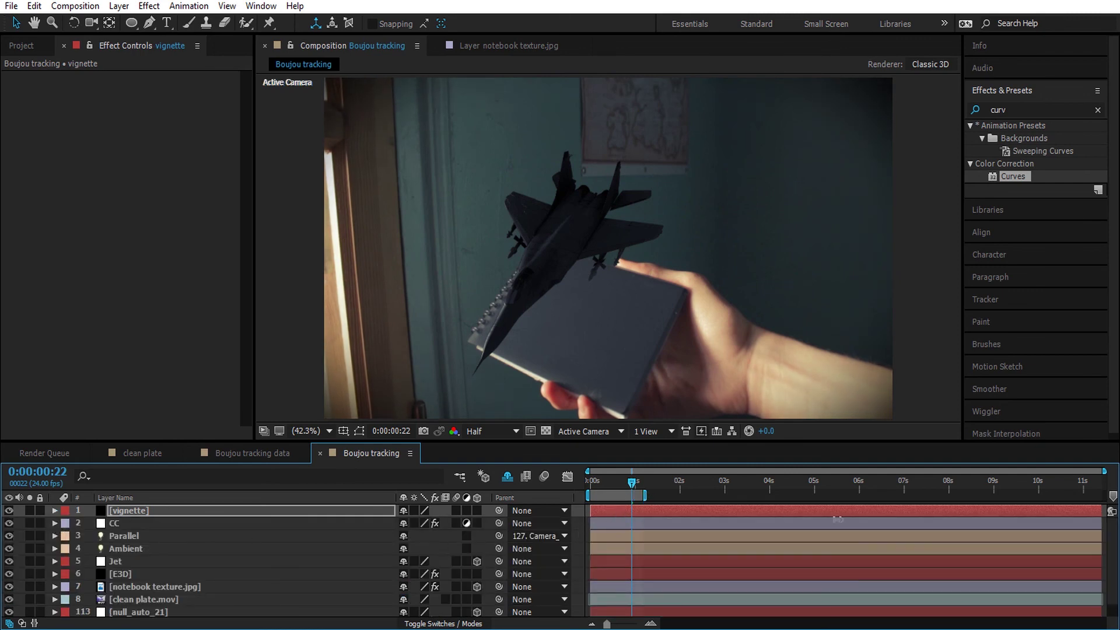
double_click(636, 496)
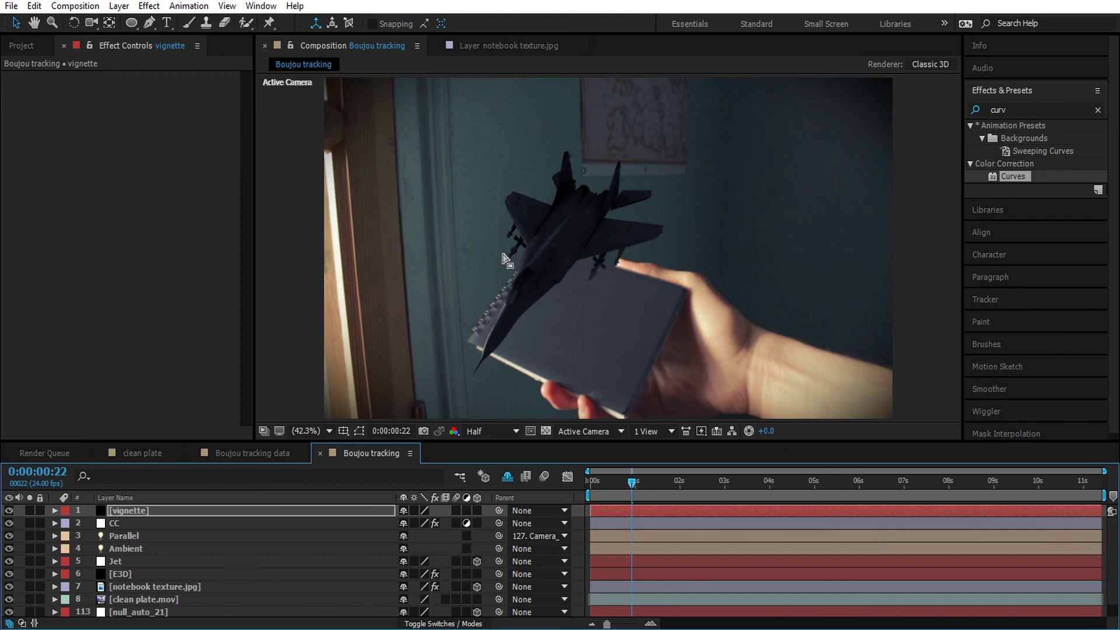
Raise the Parallel light's Intensity to 362% and preview the composition.
left_click(134, 536)
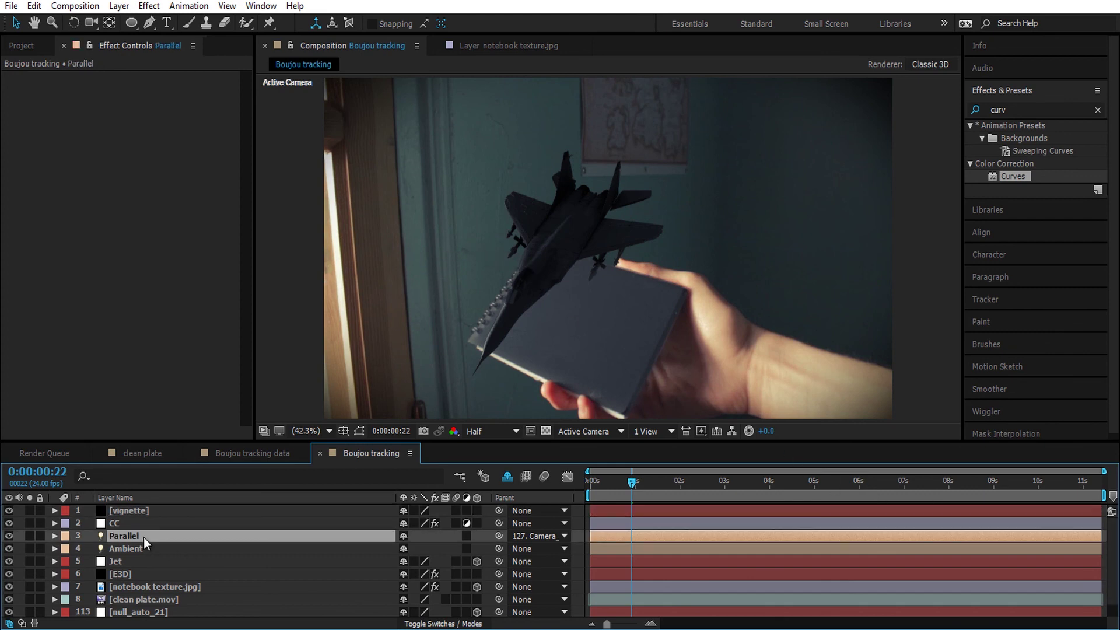
key("t")
left_click_drag(409, 562, 494, 551)
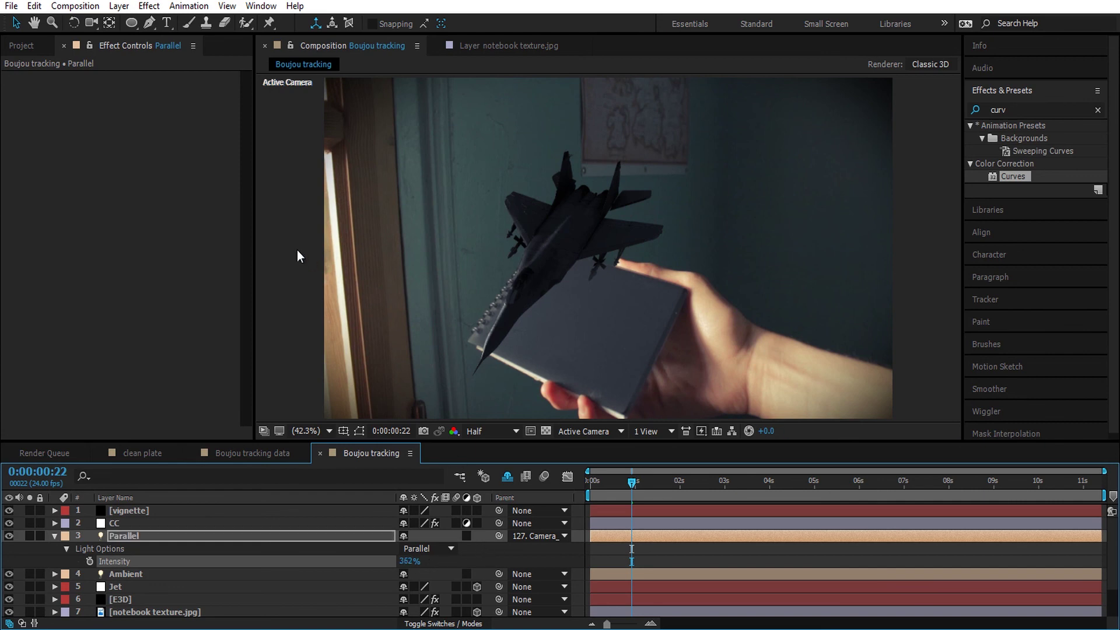
key("space")
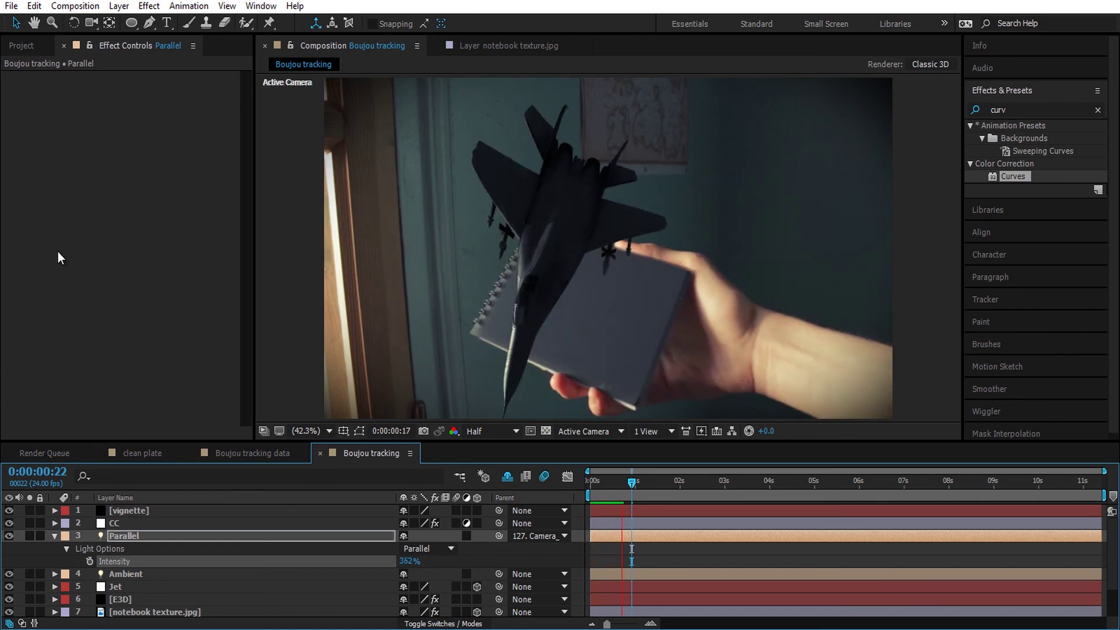